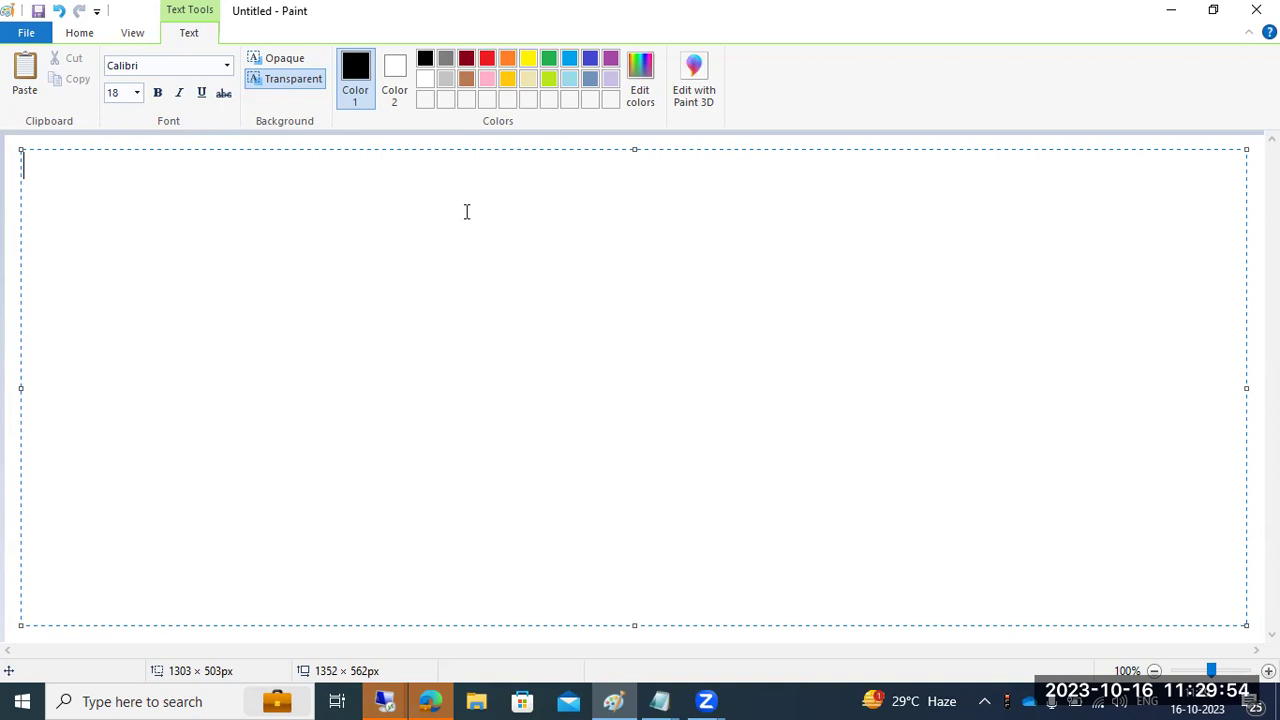
- Write 'SCOT ADMINISTRATION: SCOT' and, below it, 'EMAIL CONFIGURATION' on the Paint canvas
text(SCOT ADMINISTRATION)
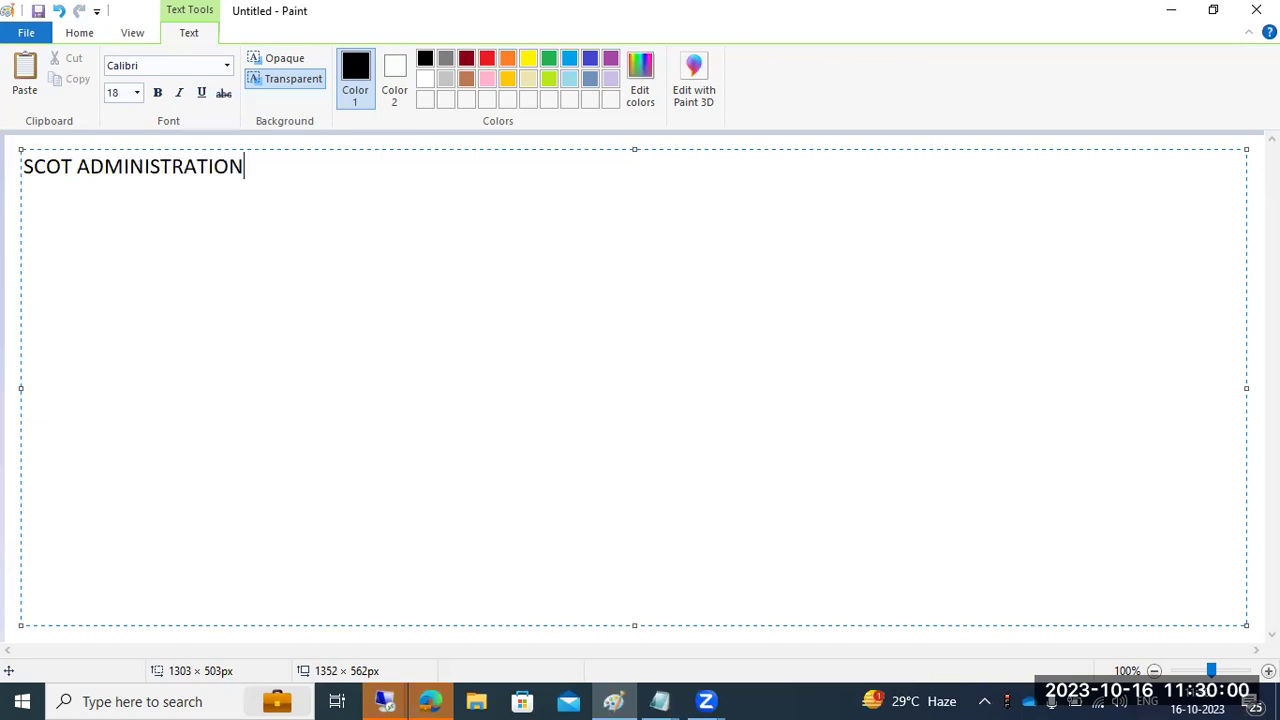
text(: SCOT)
key(Return)
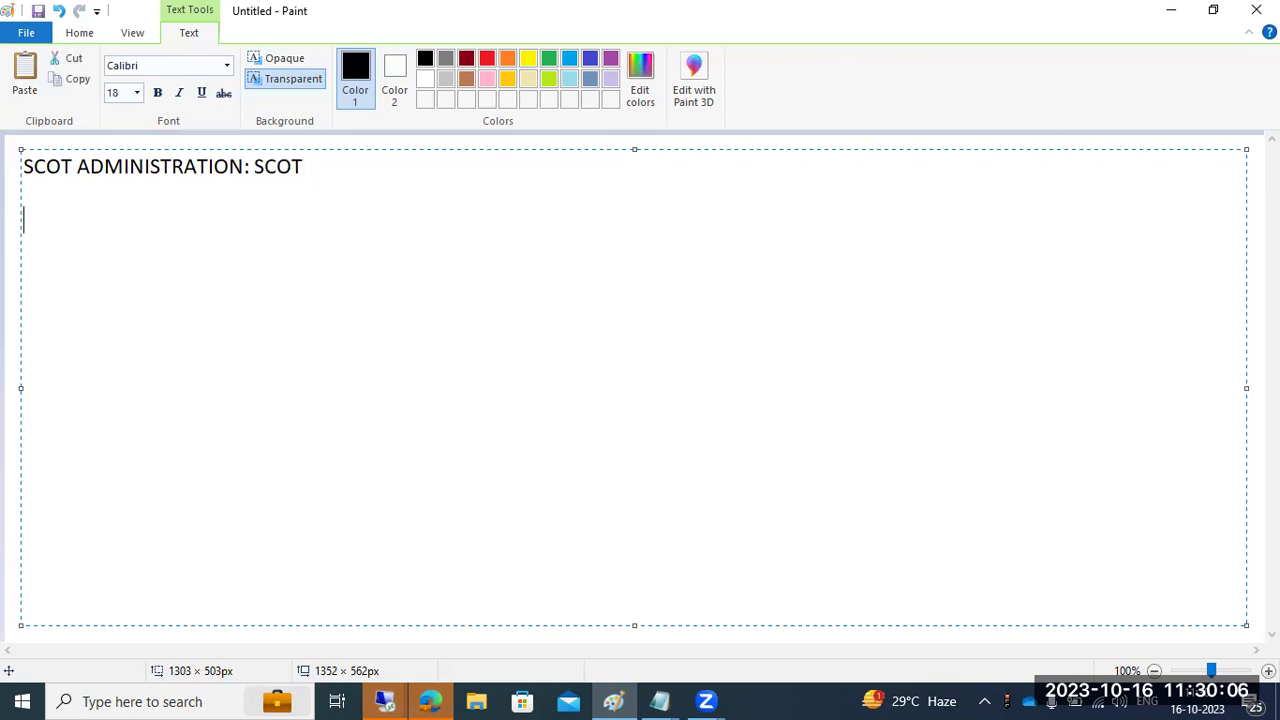
text(EMAIL CONFIGURATION)
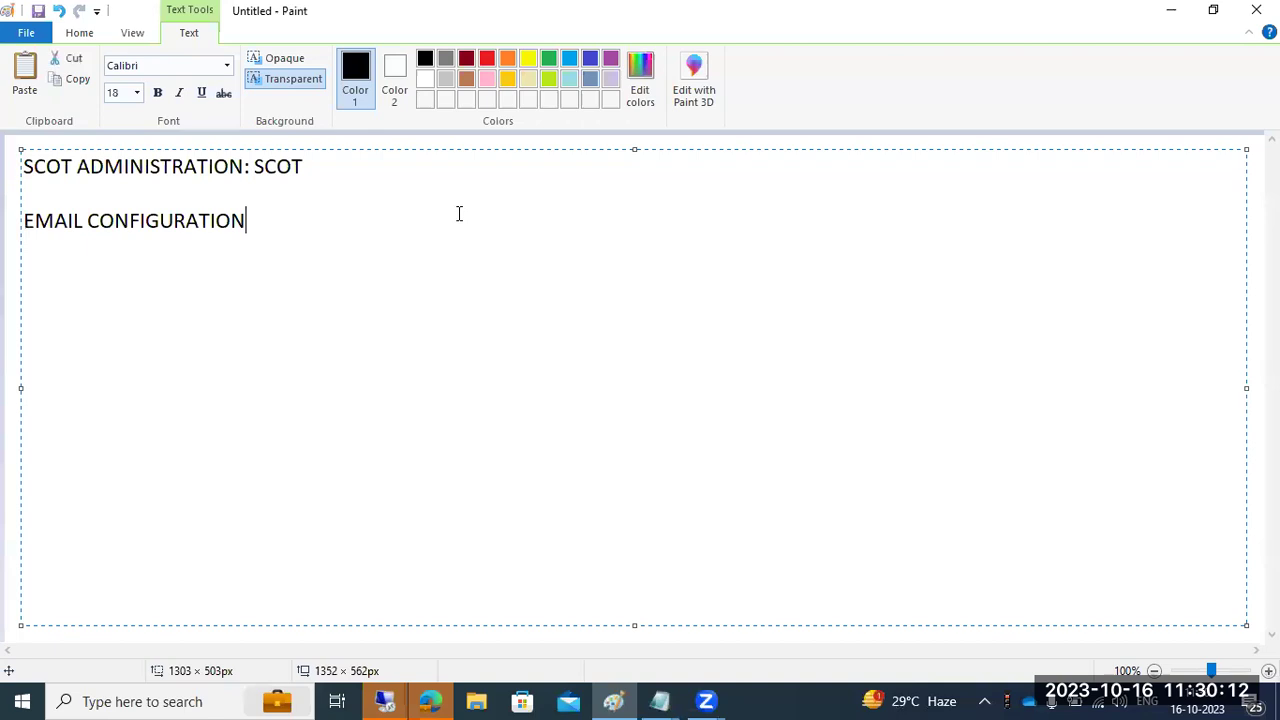
click(650, 700)
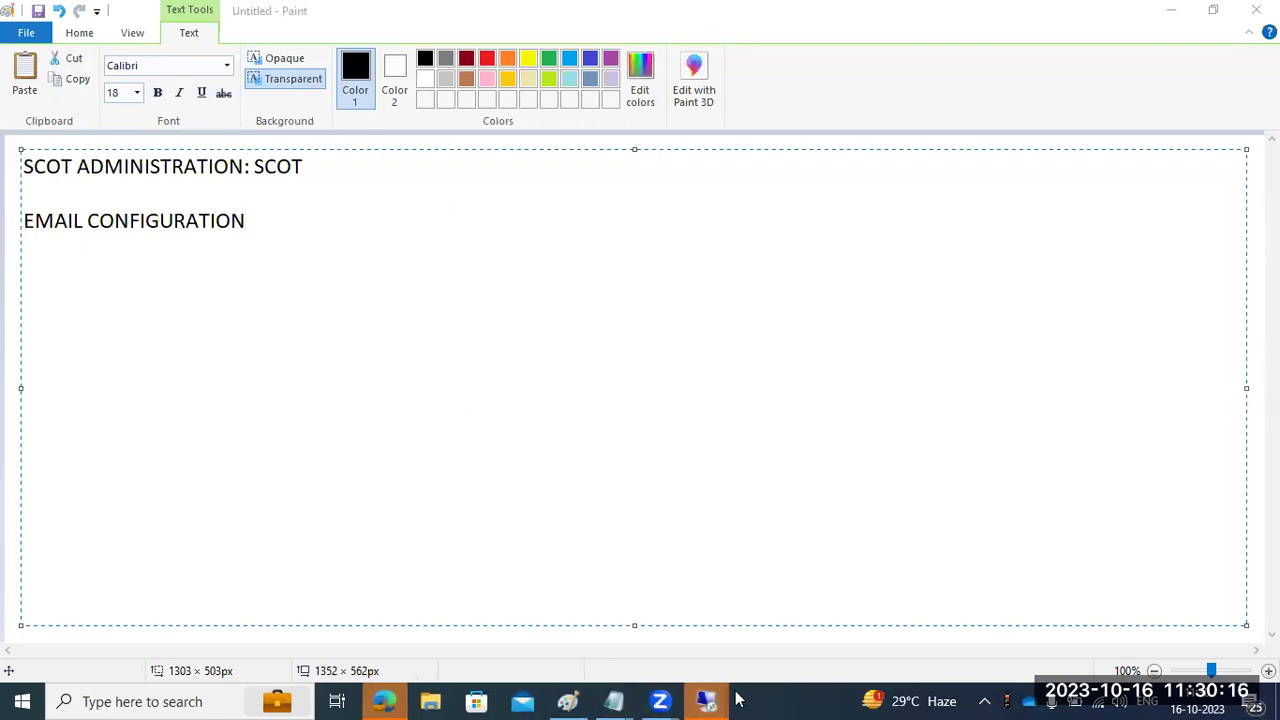
- Return to the SAP session's Easy Access menu and run transaction scc4 to reach the SMTP nodes list
mouse_move(714, 700)
click(750, 660)
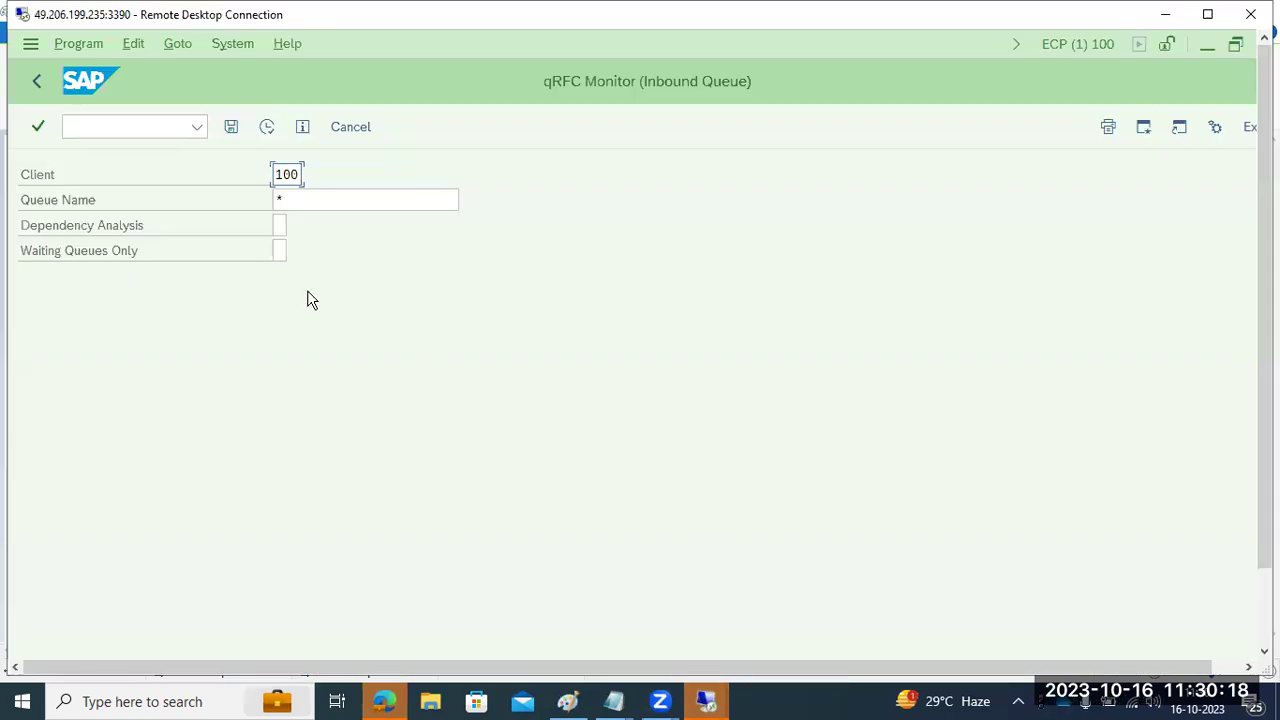
click(37, 80)
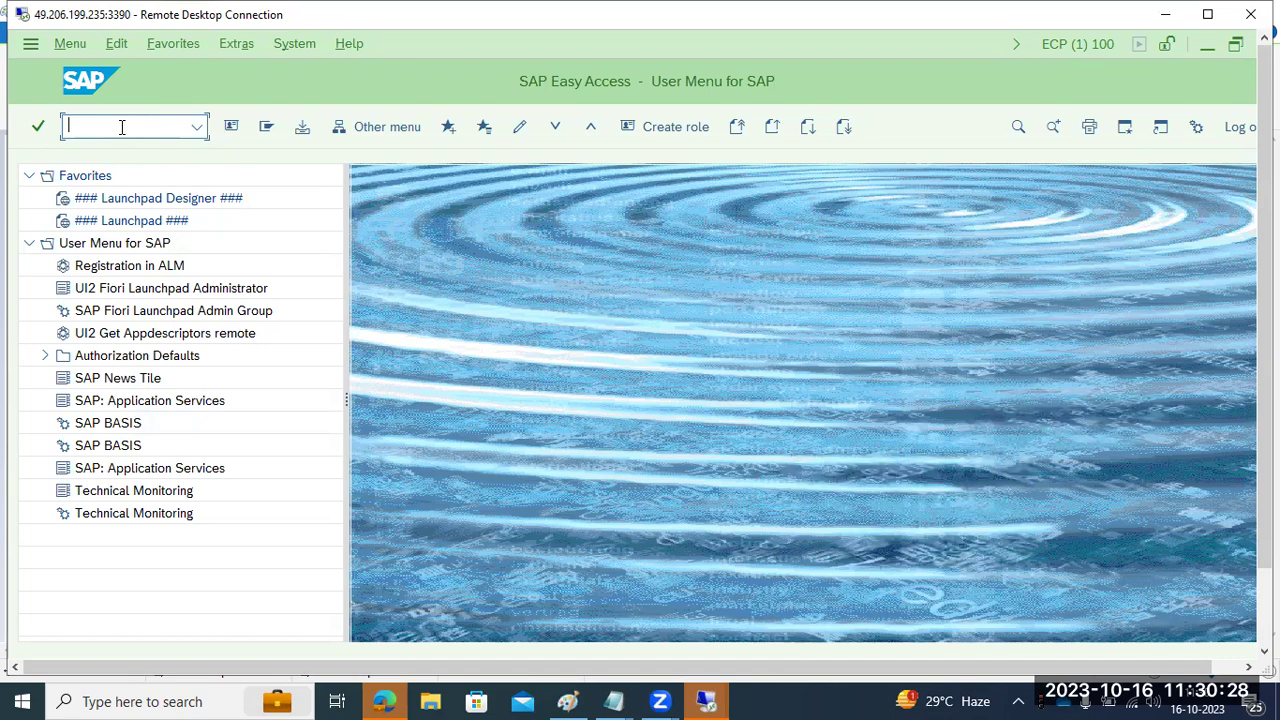
text(scc4)
key(Return)
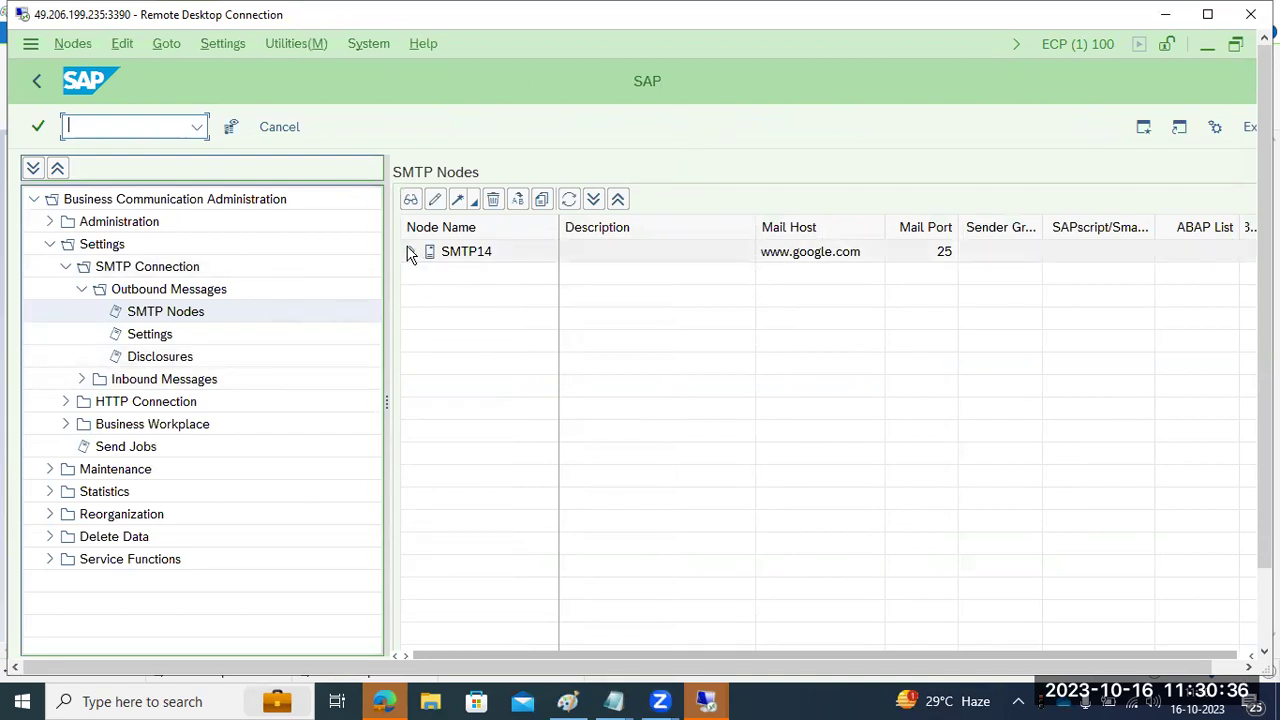
- Expand and collapse node SMTP14, then expand the Inbound Messages branch of the tree
click(411, 251)
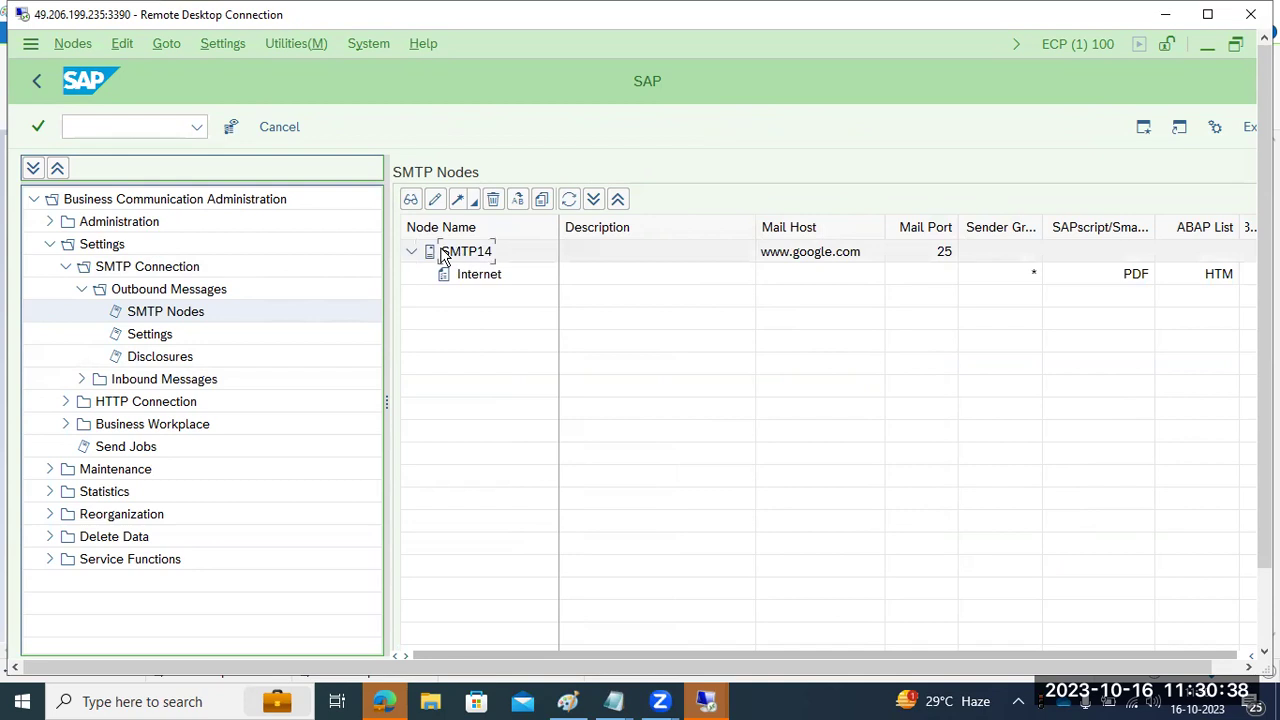
click(410, 253)
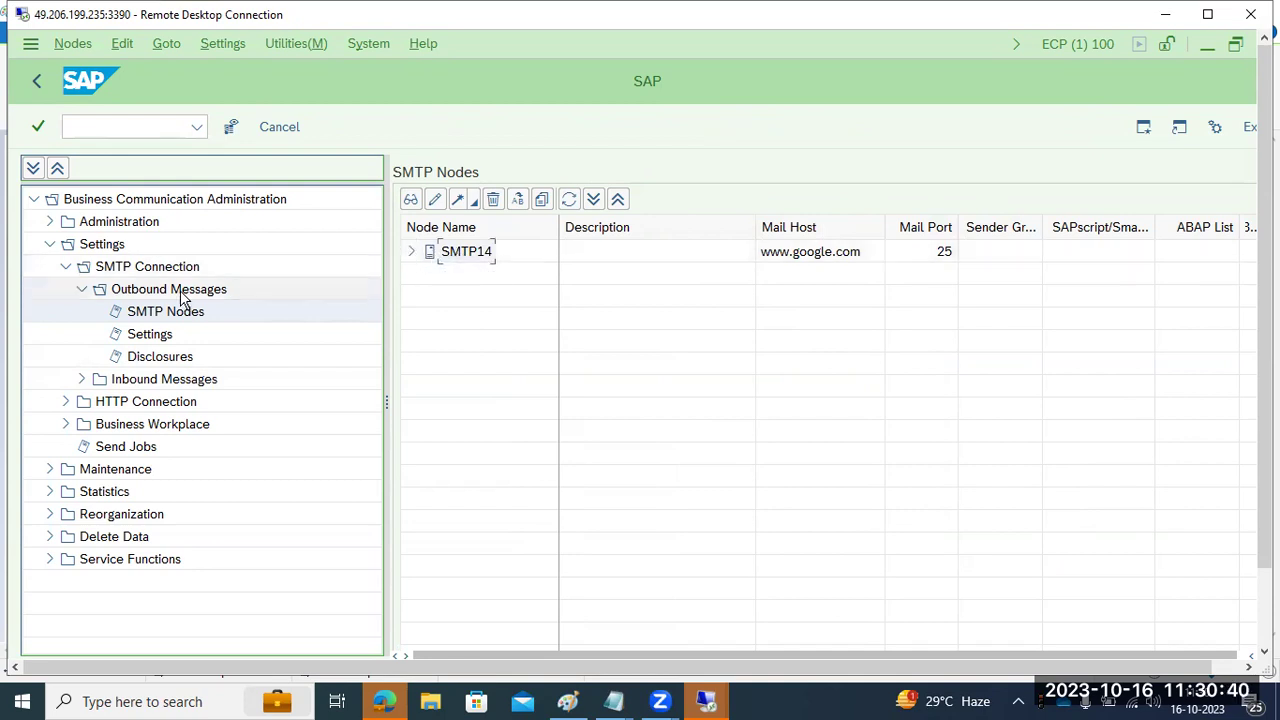
click(82, 381)
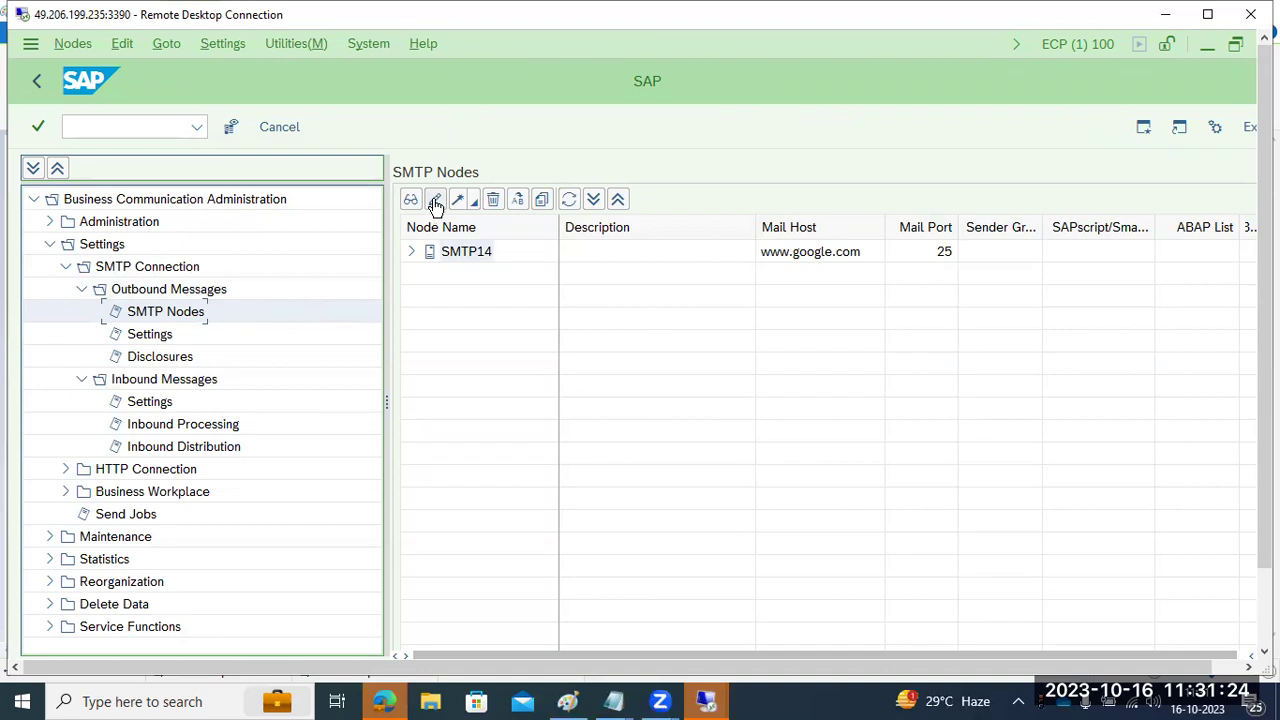
- Expand SMTP14 and view its node settings, closing them without changes
click(410, 251)
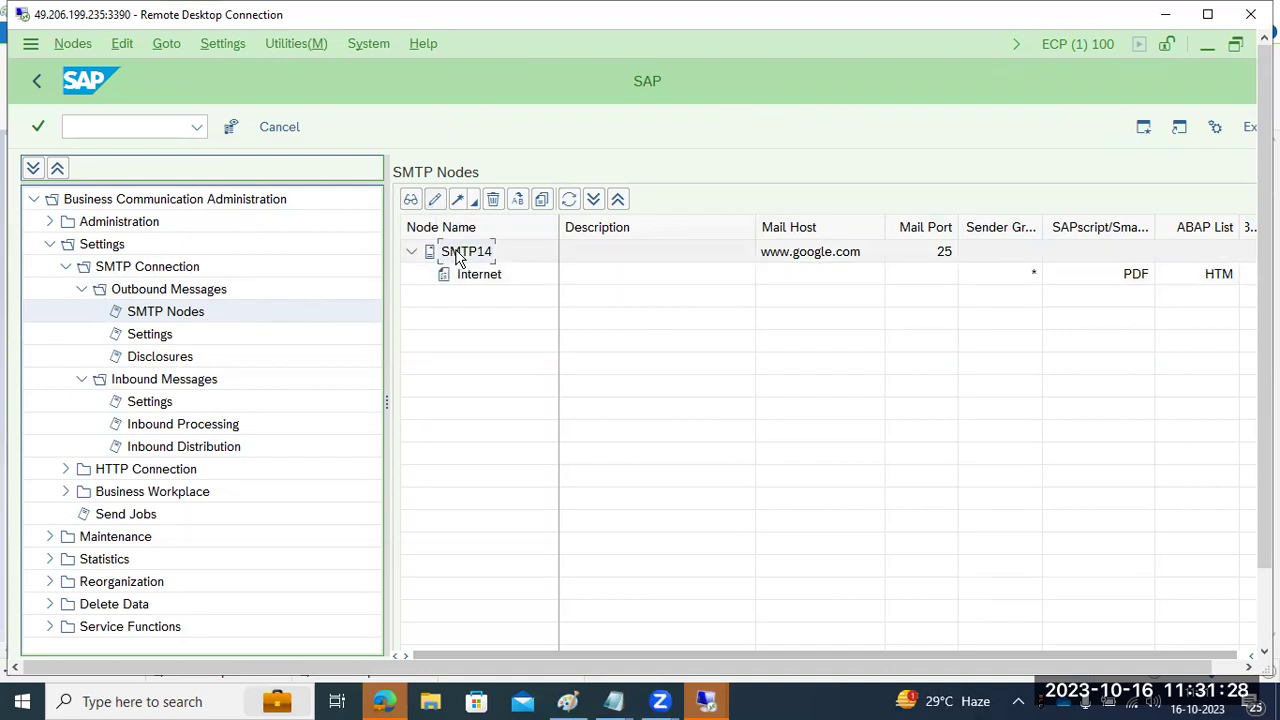
click(437, 201)
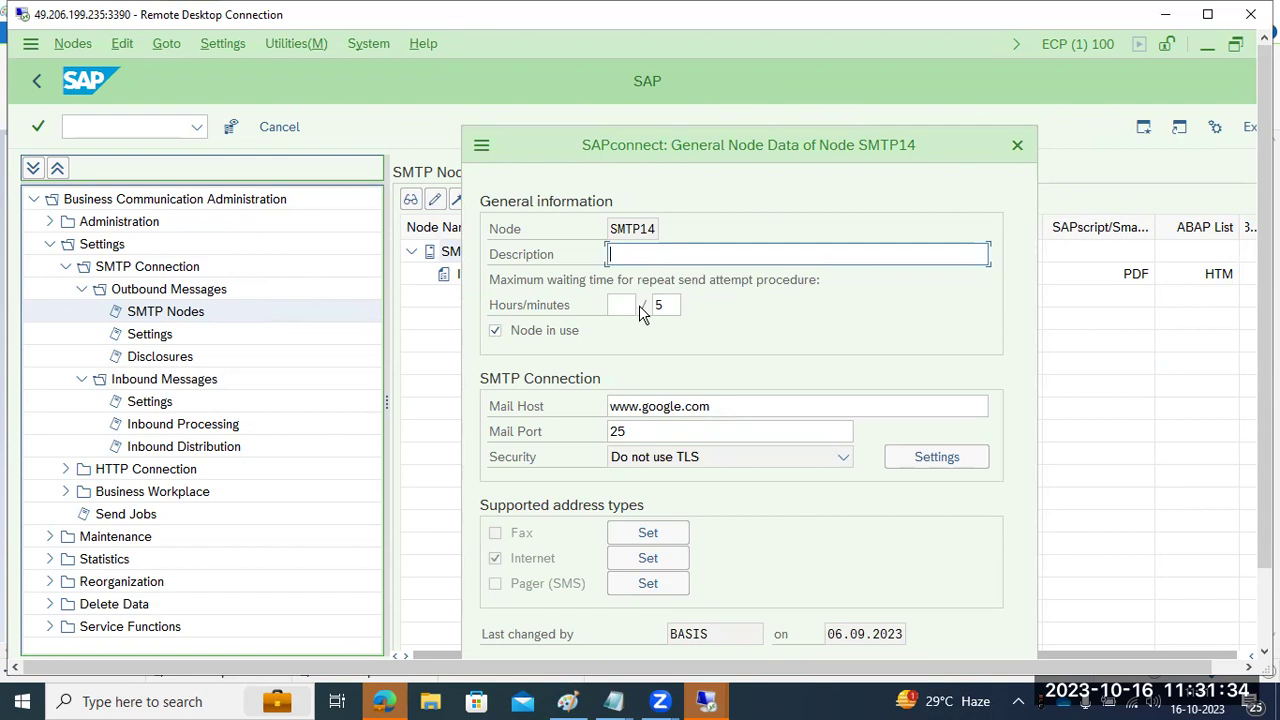
click(1016, 145)
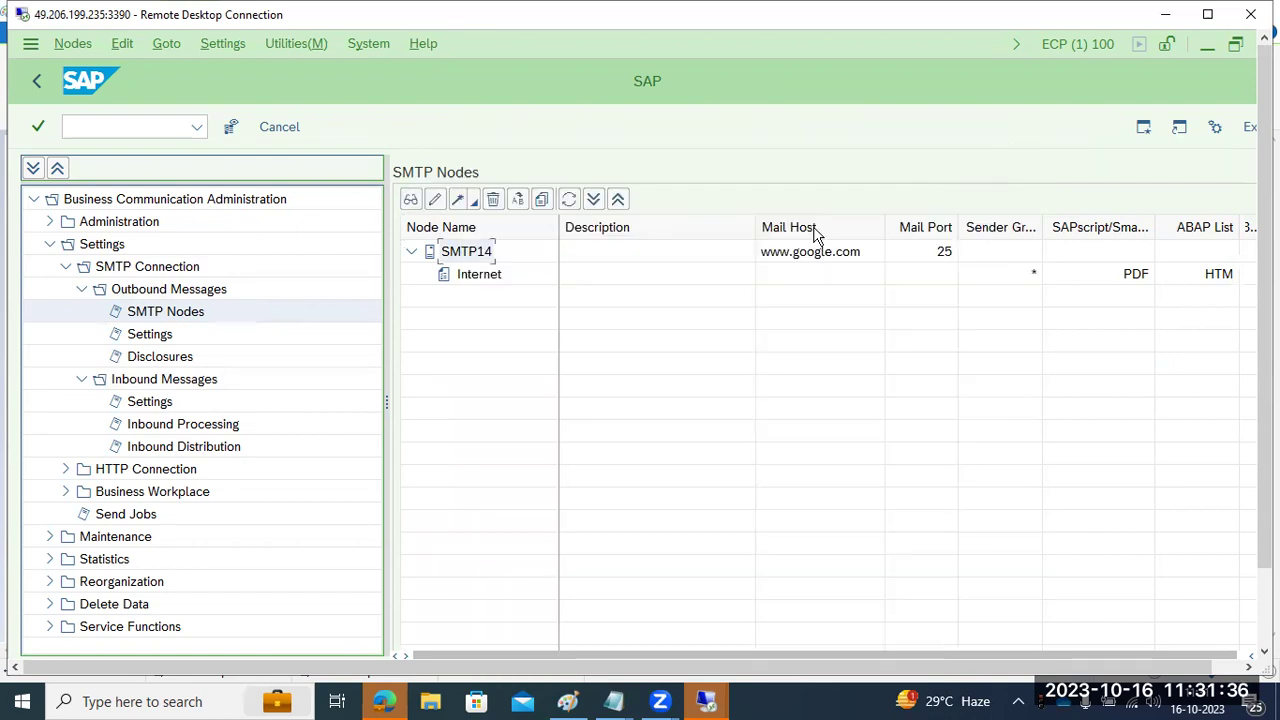
- Delete node SMTP14, confirming the deletion and dismissing the browser security warning
right_click(455, 258)
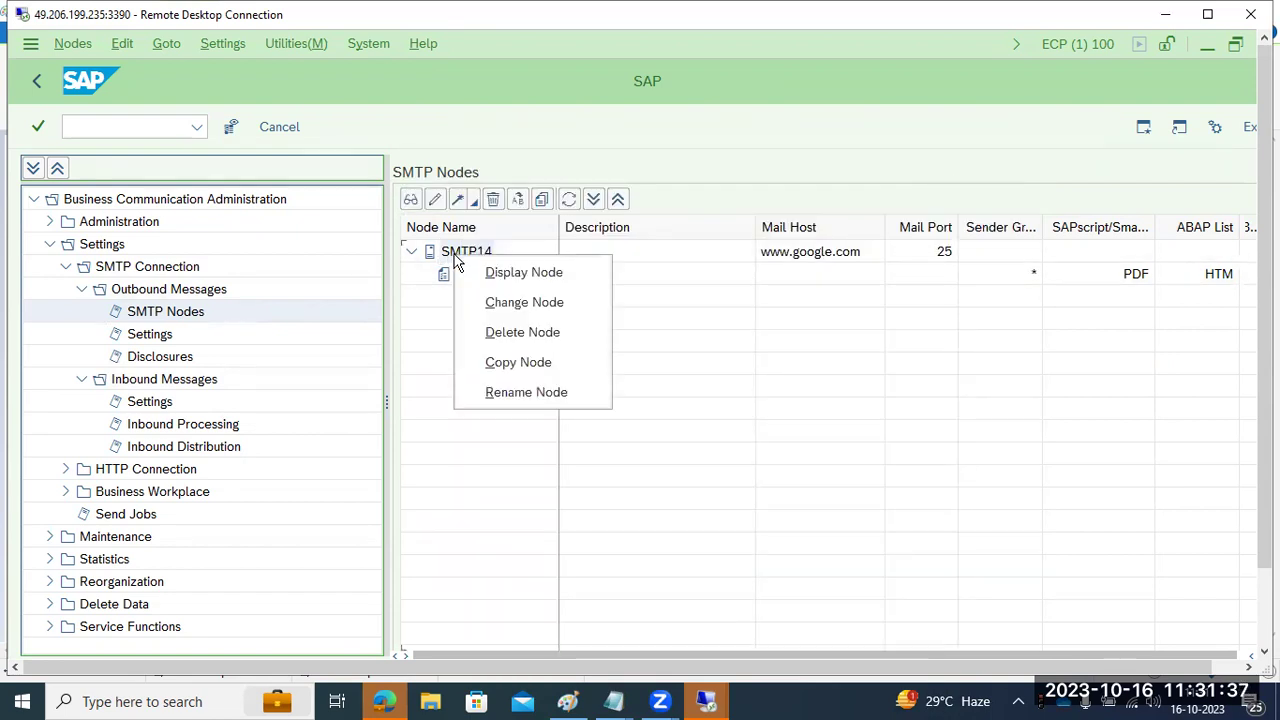
click(513, 338)
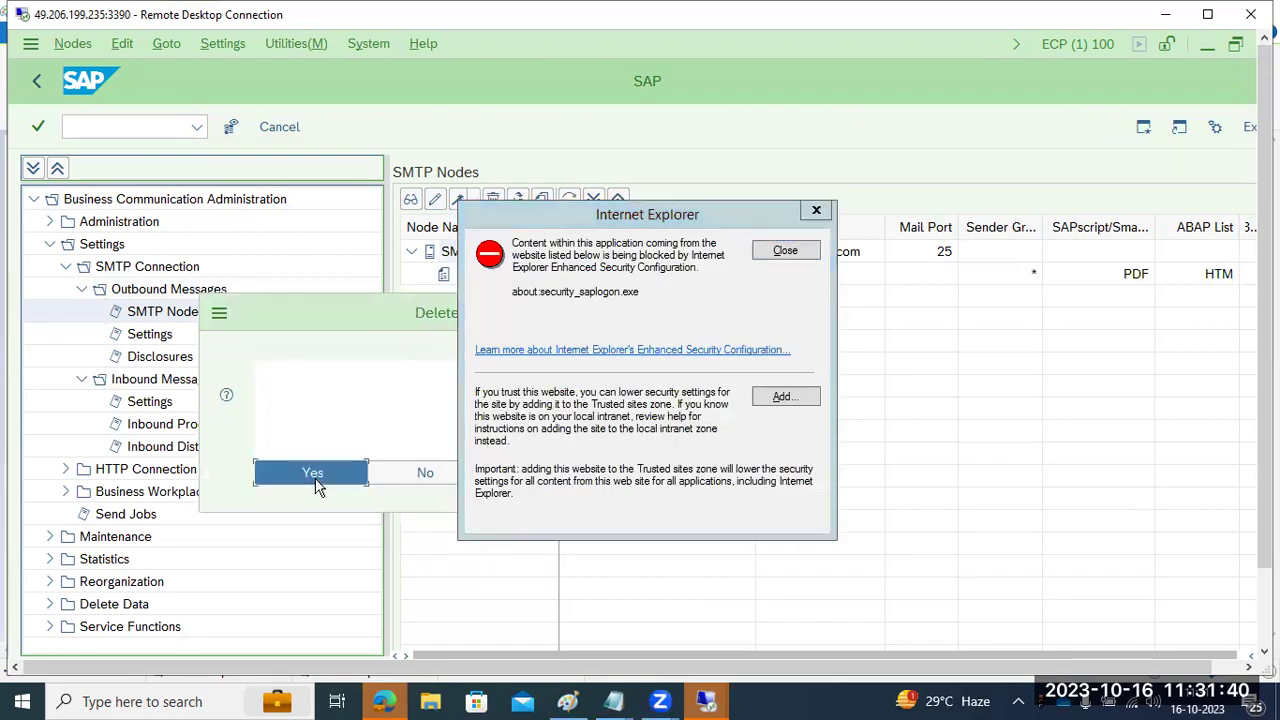
click(313, 476)
click(806, 251)
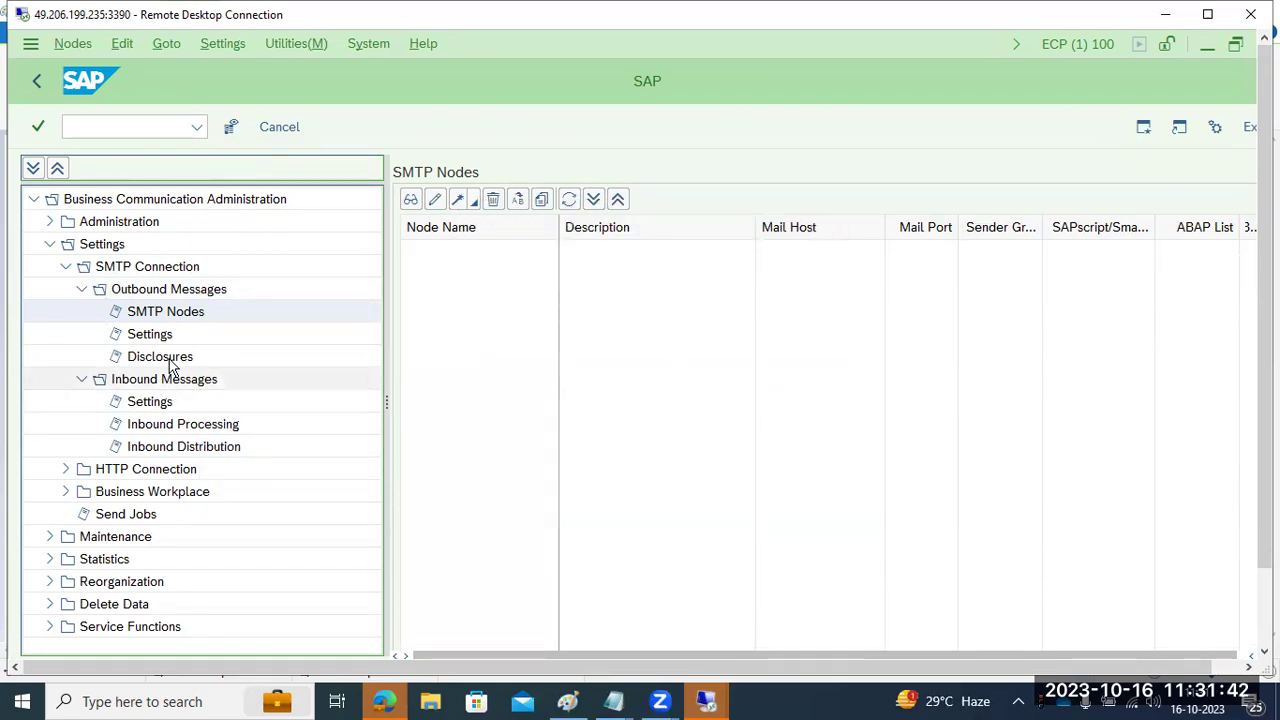
- Create a new node named SMTP and continue to the mail host step
click(459, 210)
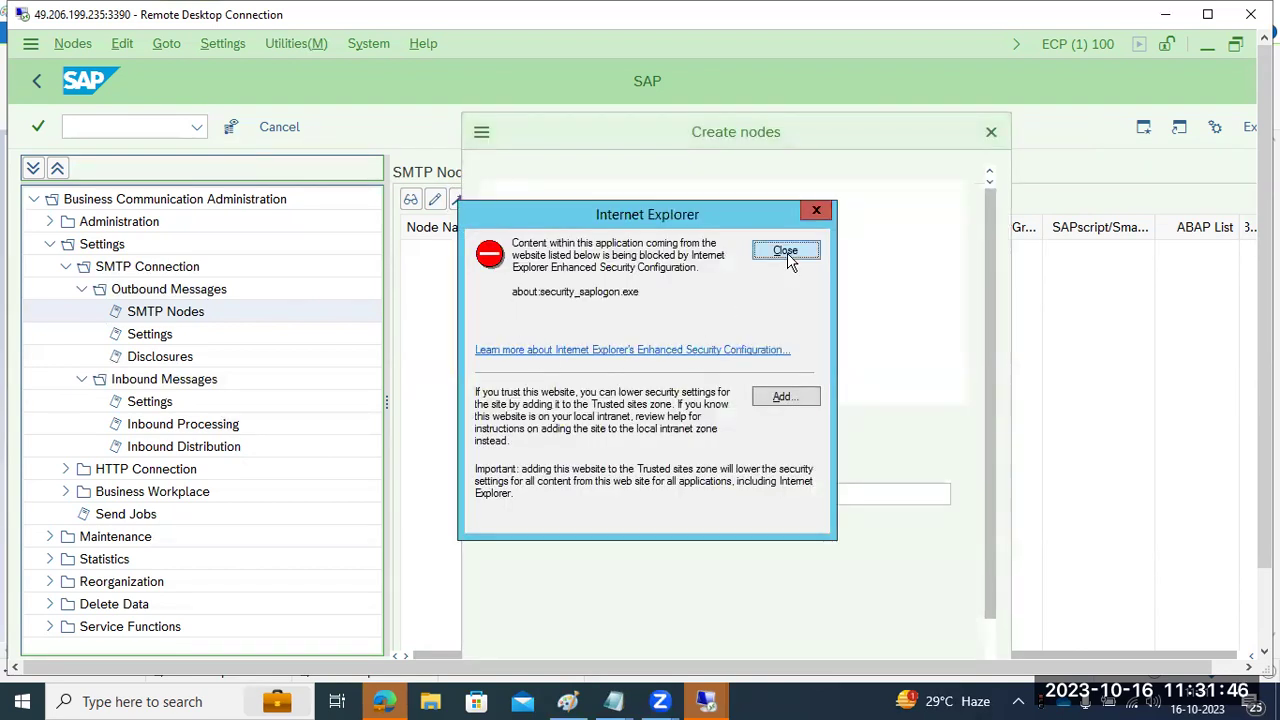
click(786, 251)
text(SMTP)
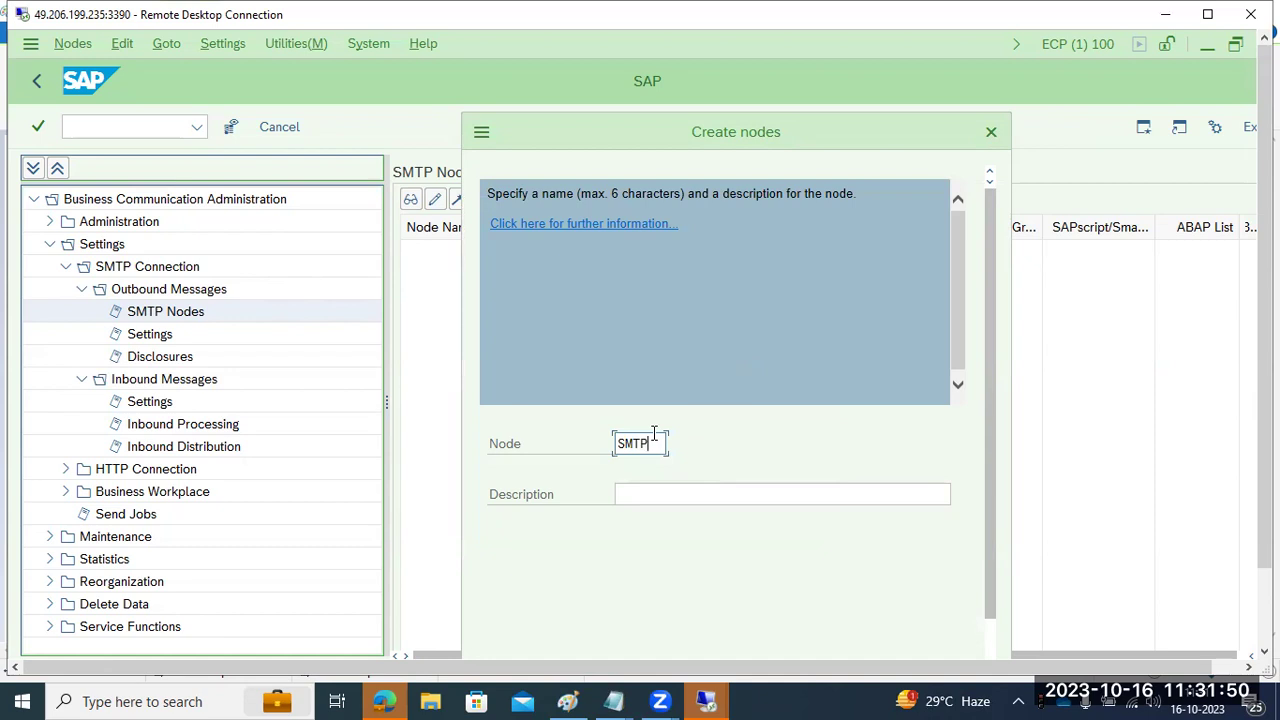
drag(995, 588, 1012, 662)
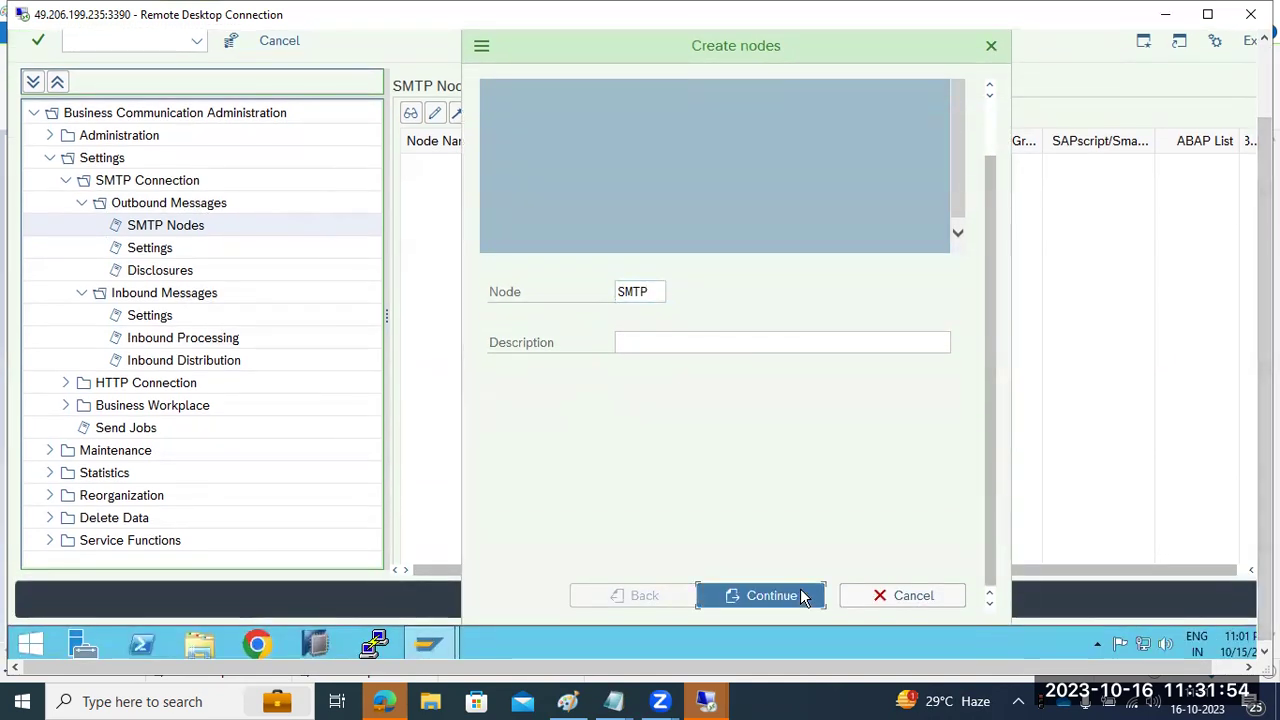
click(802, 597)
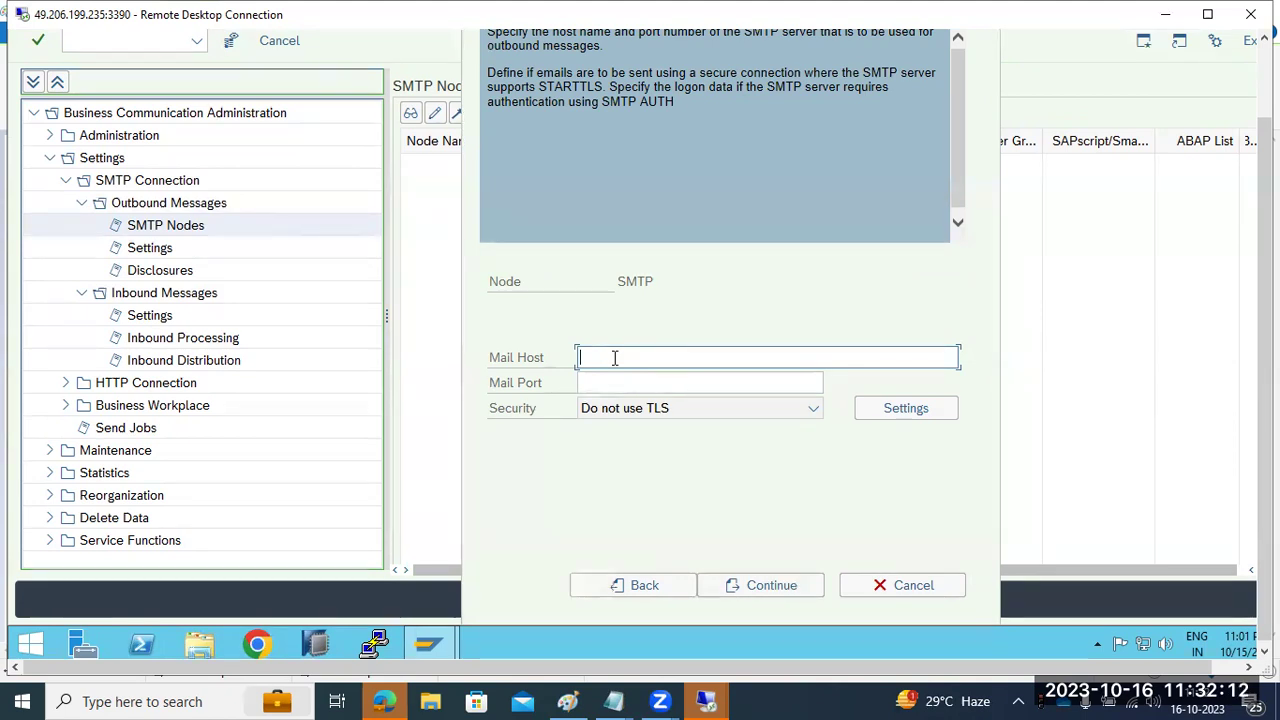
- Set the node's mail host to google.smtp.com with mail port 25
text(google.smtp.com)
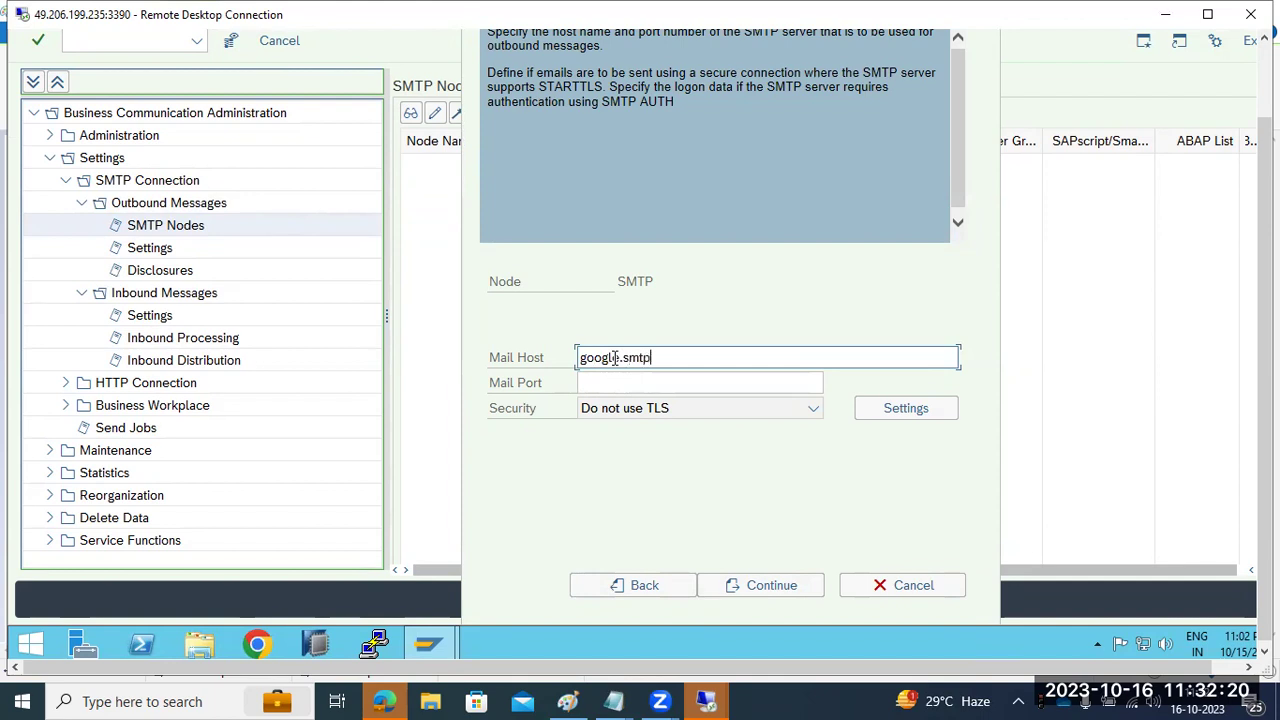
key(Tab)
text(25)
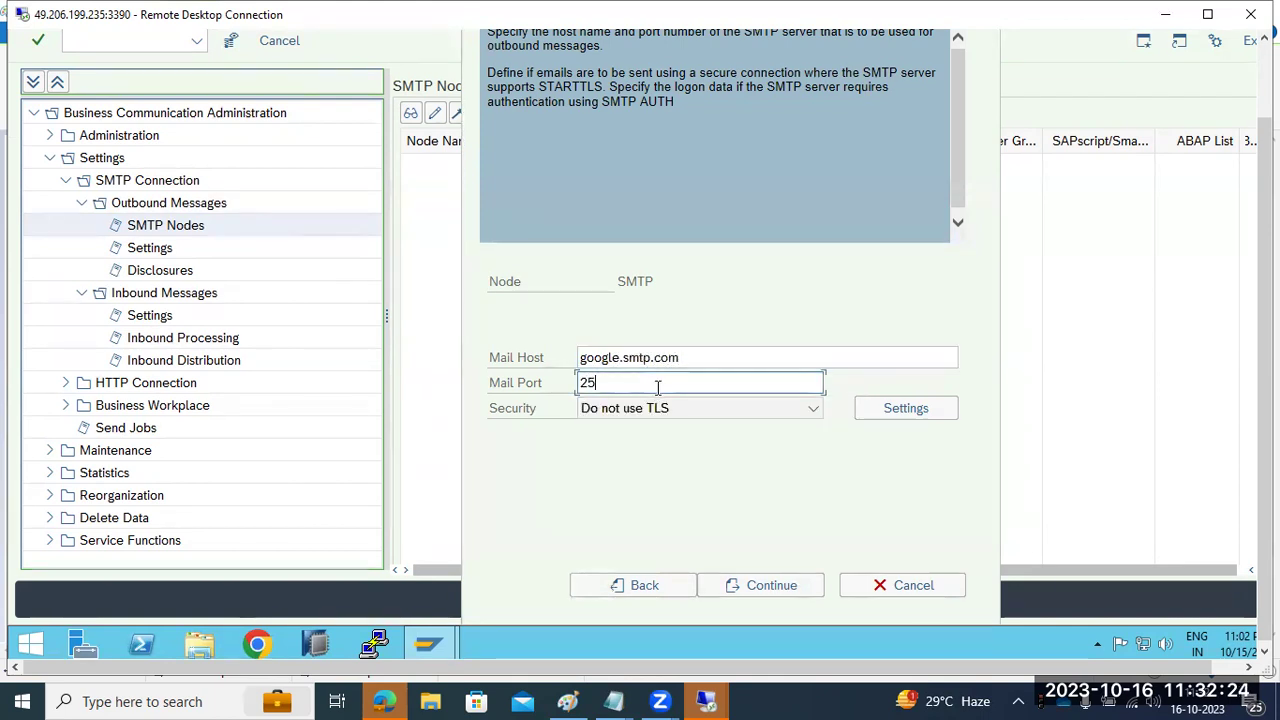
click(768, 590)
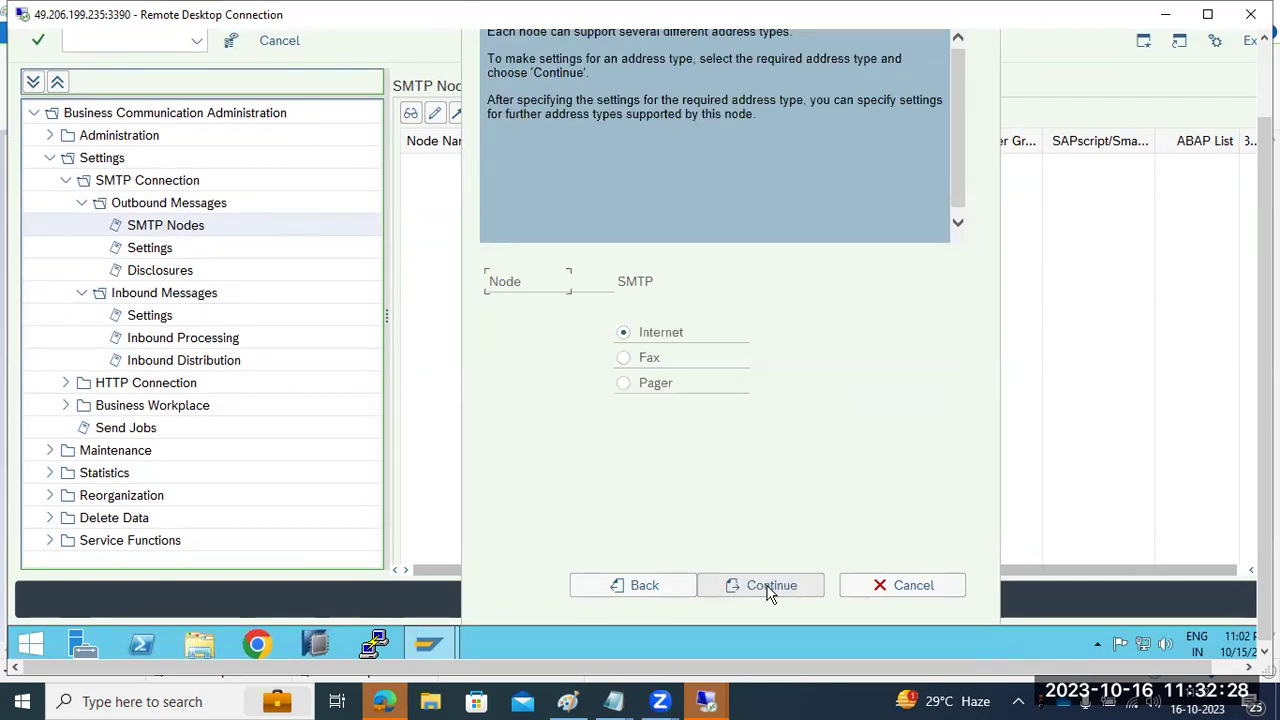
- Choose the Internet address type with a gmail.com address area and keep the default output formats
click(769, 590)
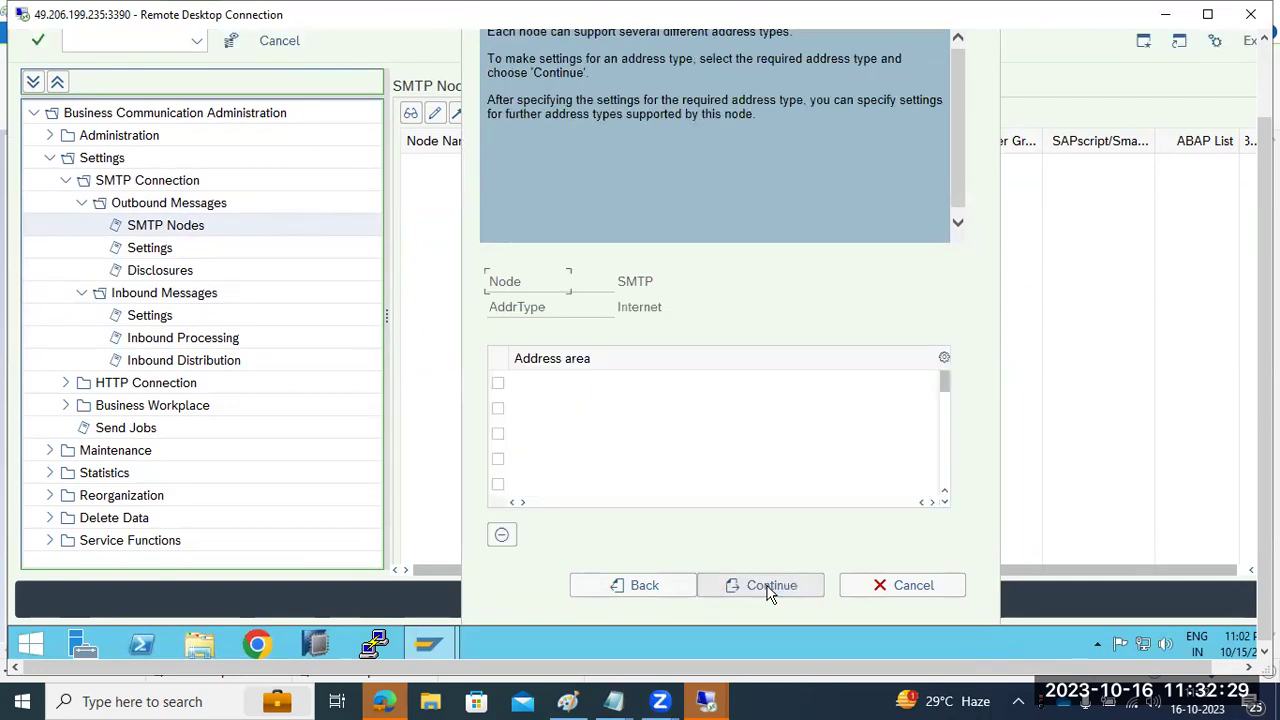
click(524, 381)
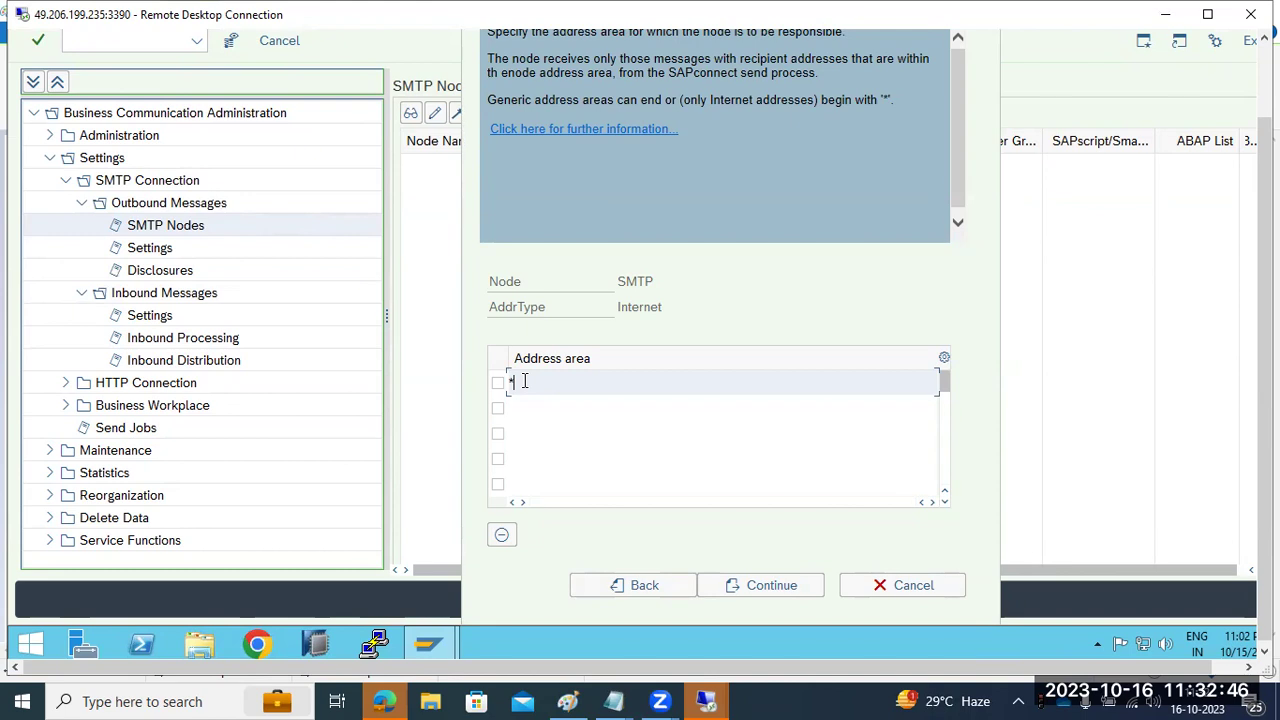
text(@gmail.com)
key(BackSpace)
key(BackSpace)
key(BackSpace)
key(BackSpace)
key(BackSpace)
key(BackSpace)
key(BackSpace)
key(BackSpace)
click(749, 590)
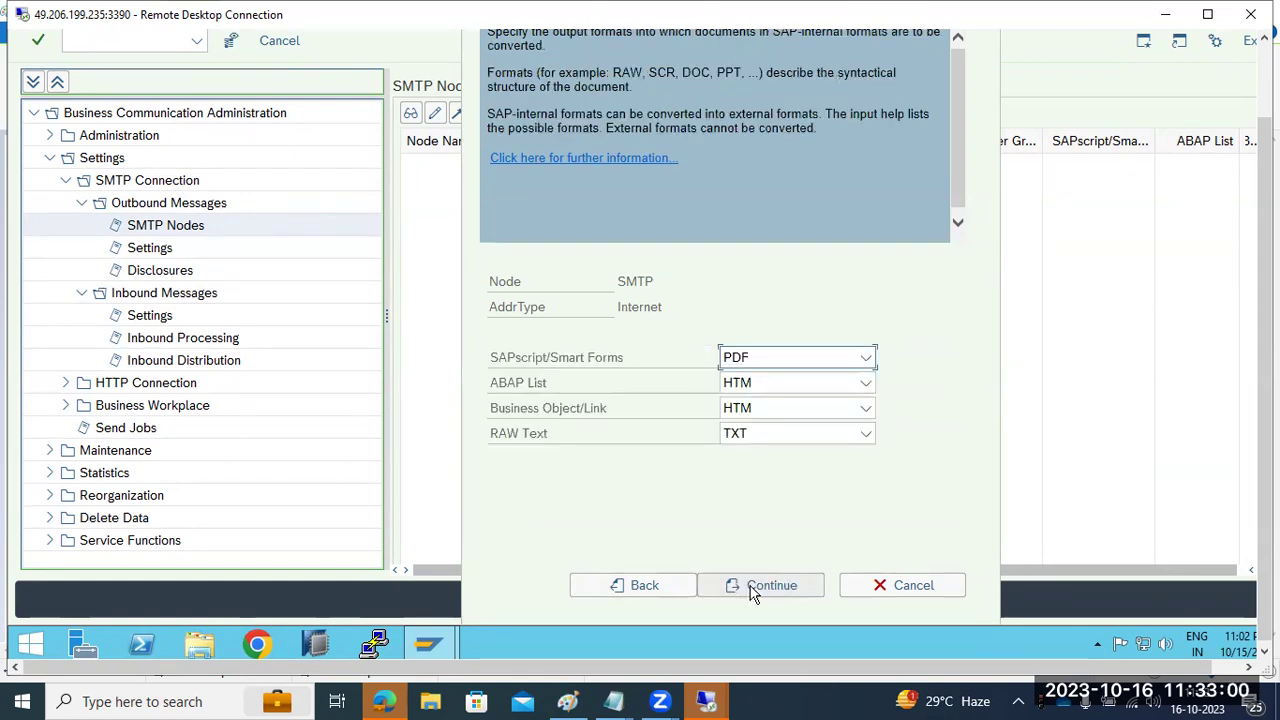
click(756, 585)
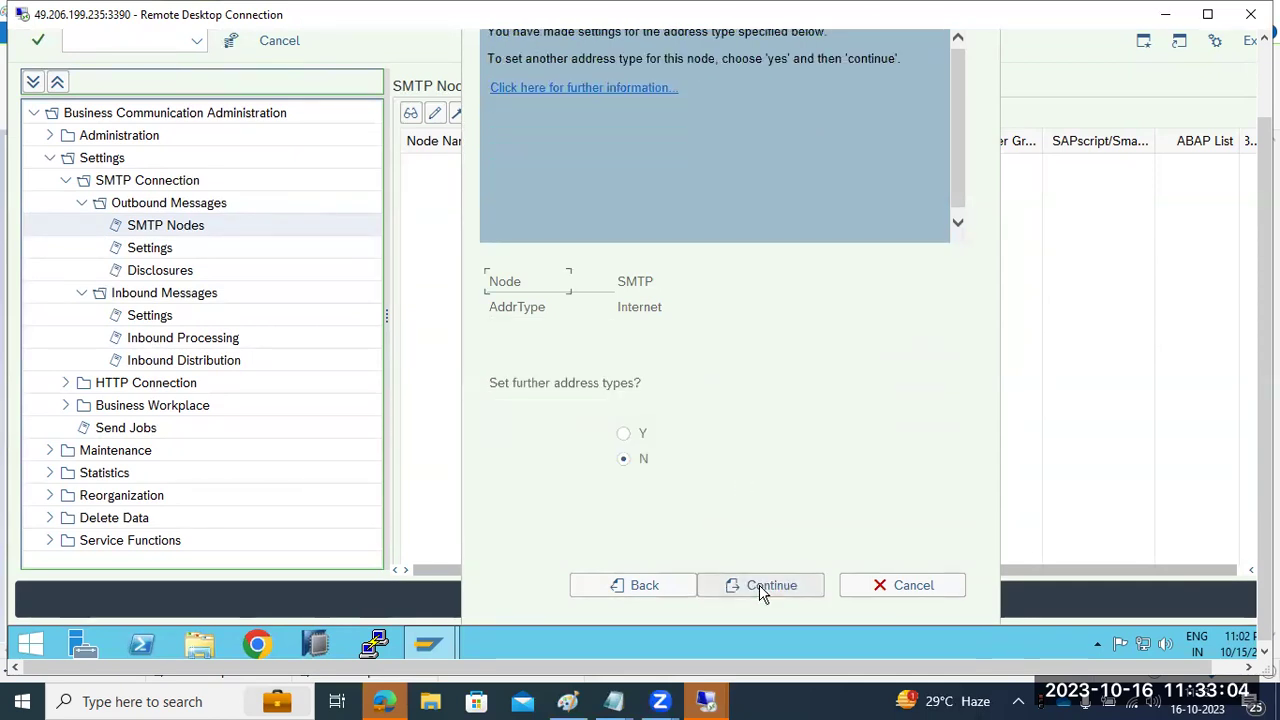
- Decline further address types, set a 5-minute retry wait, and save node SMTP
click(762, 588)
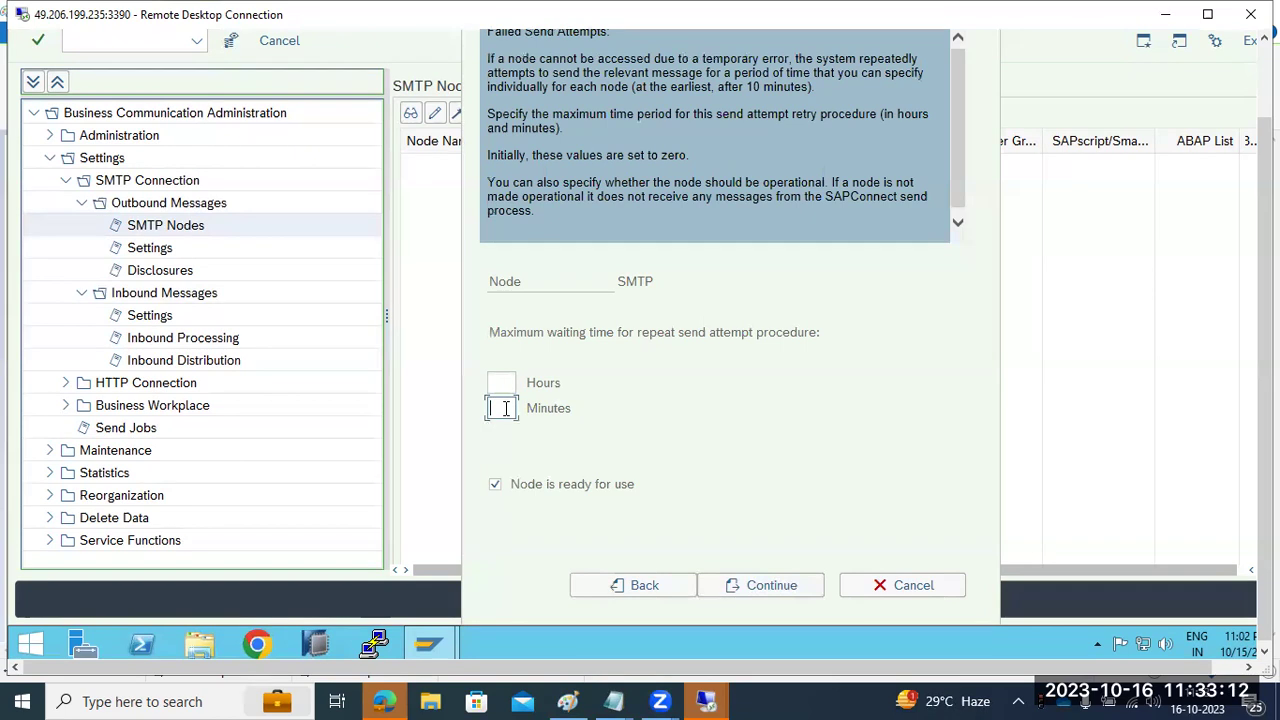
text(5)
click(766, 590)
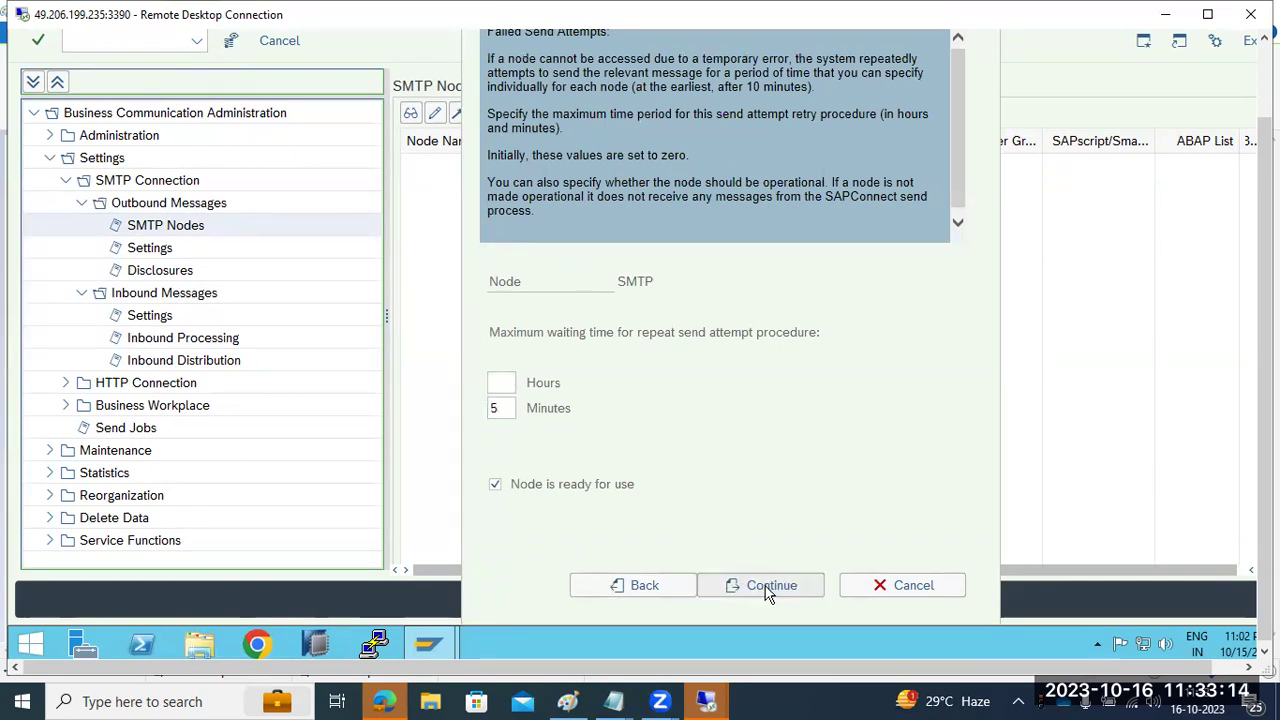
click(458, 174)
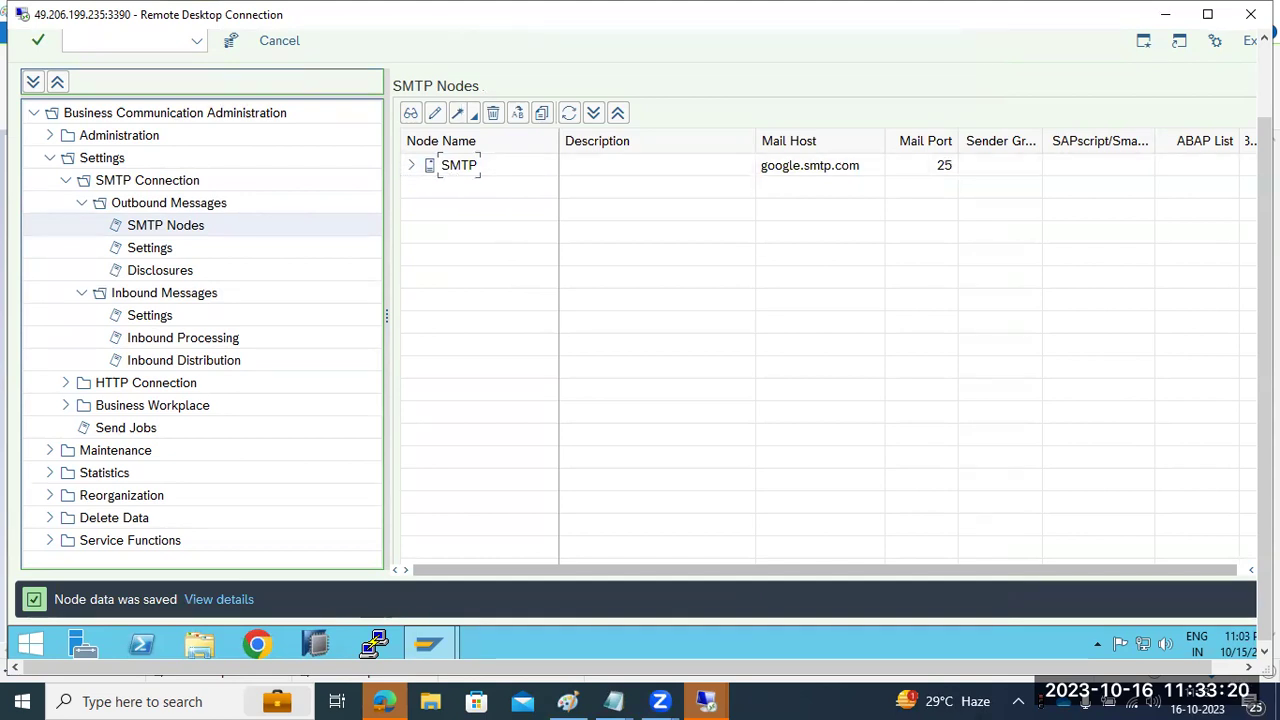
- Expand the SMTP node and review its Internet address type's address areas and output formats
scroll(562, 190, up, 3)
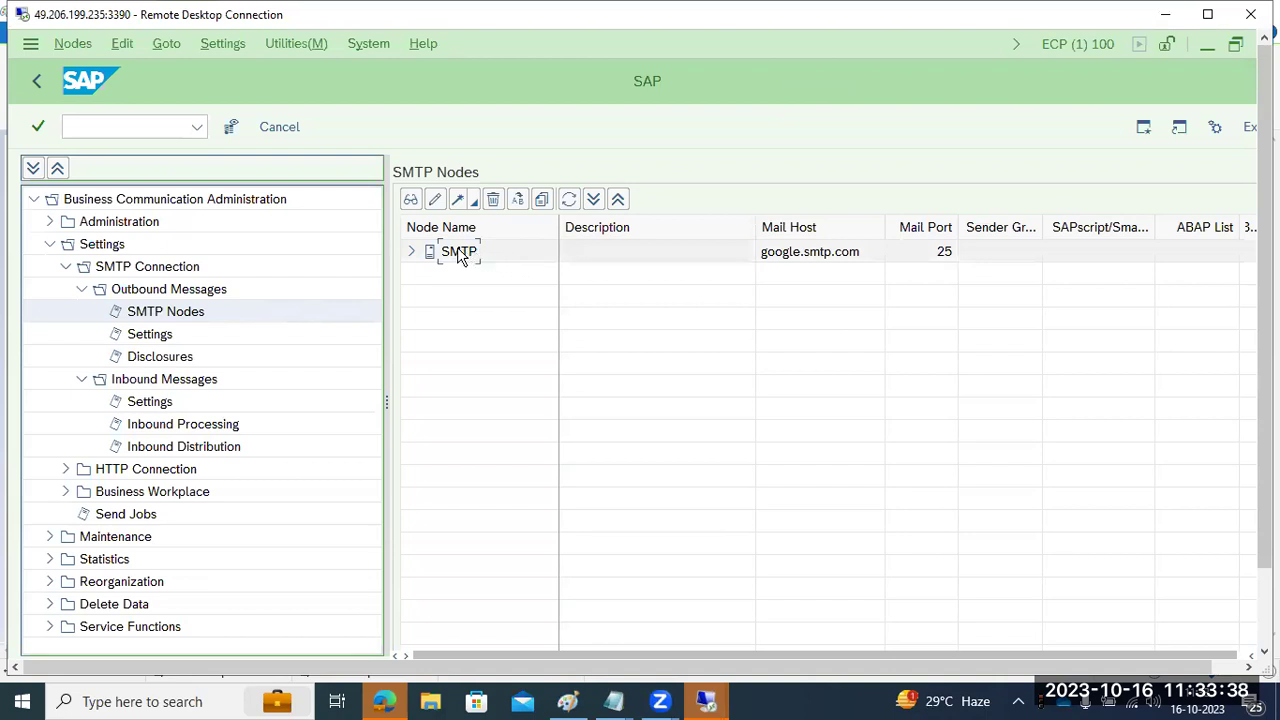
click(196, 128)
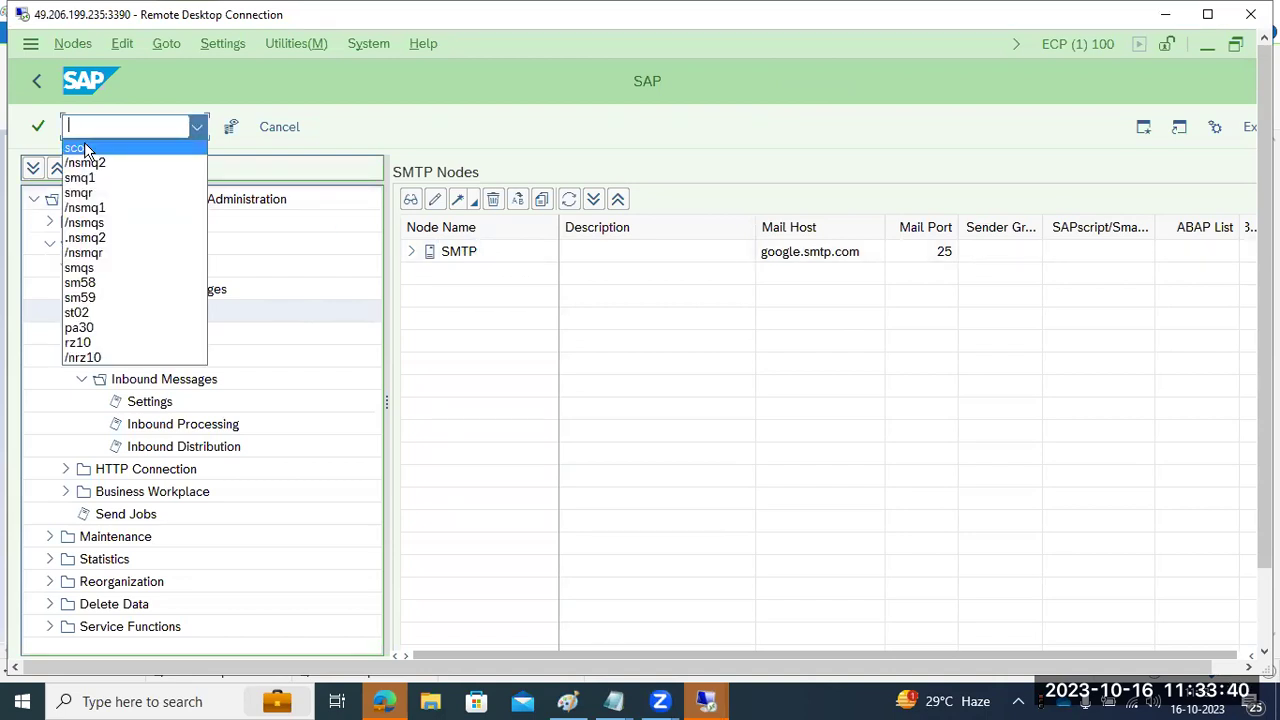
click(102, 126)
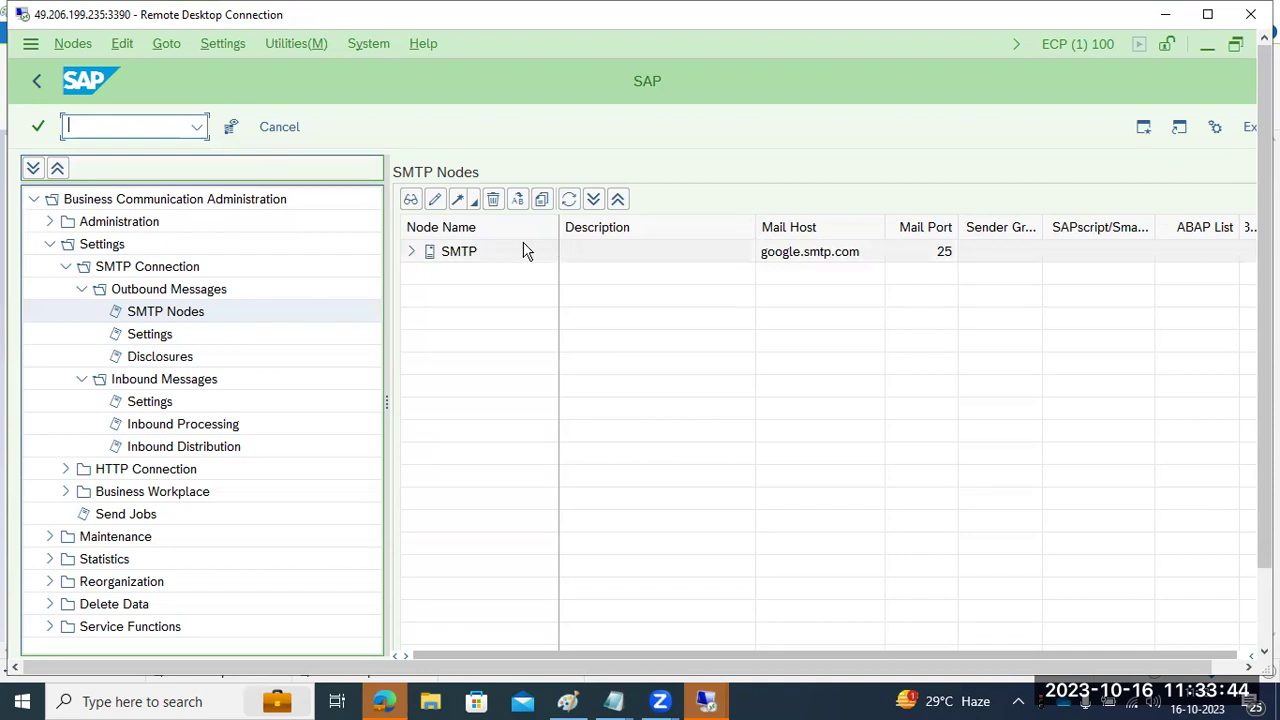
click(424, 254)
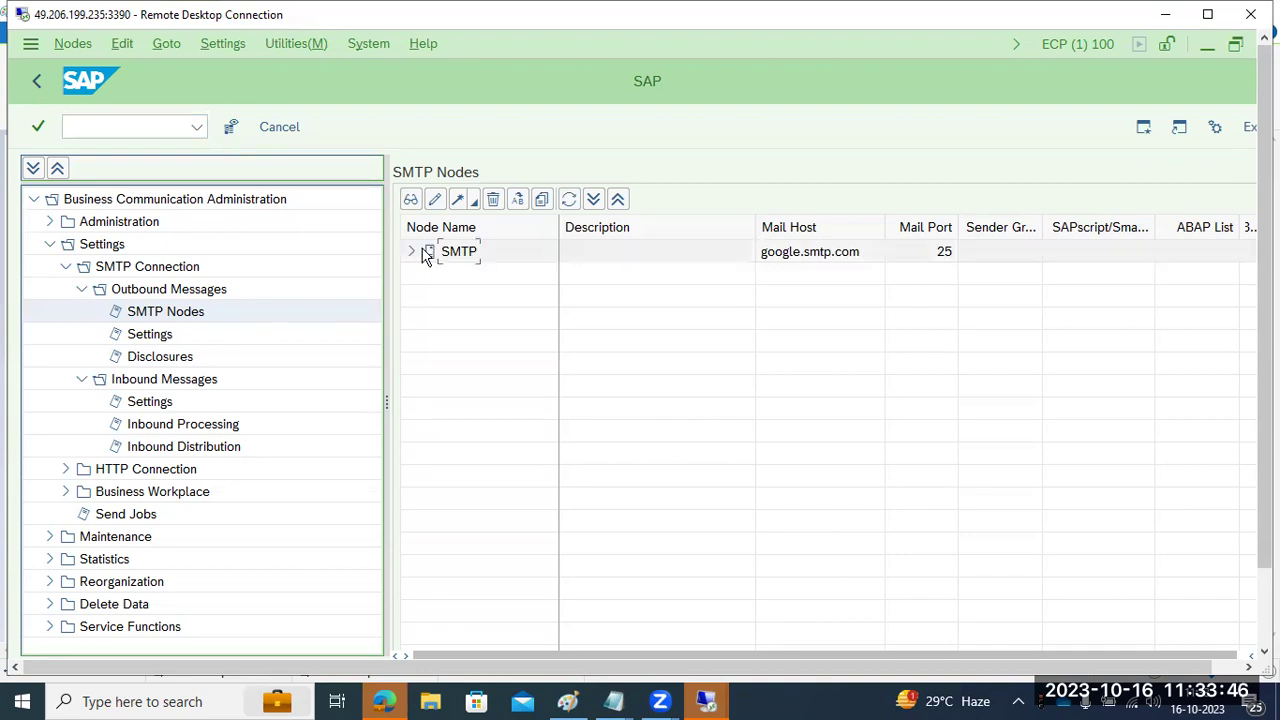
click(410, 253)
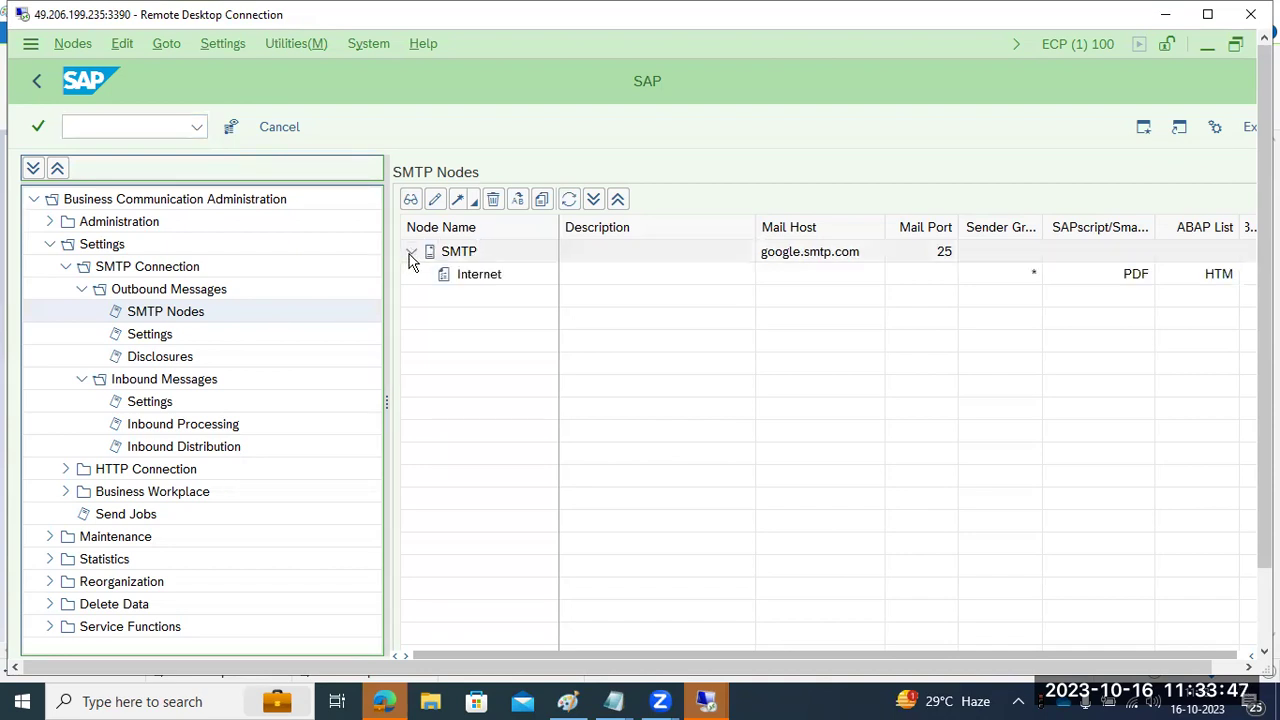
double_click(472, 286)
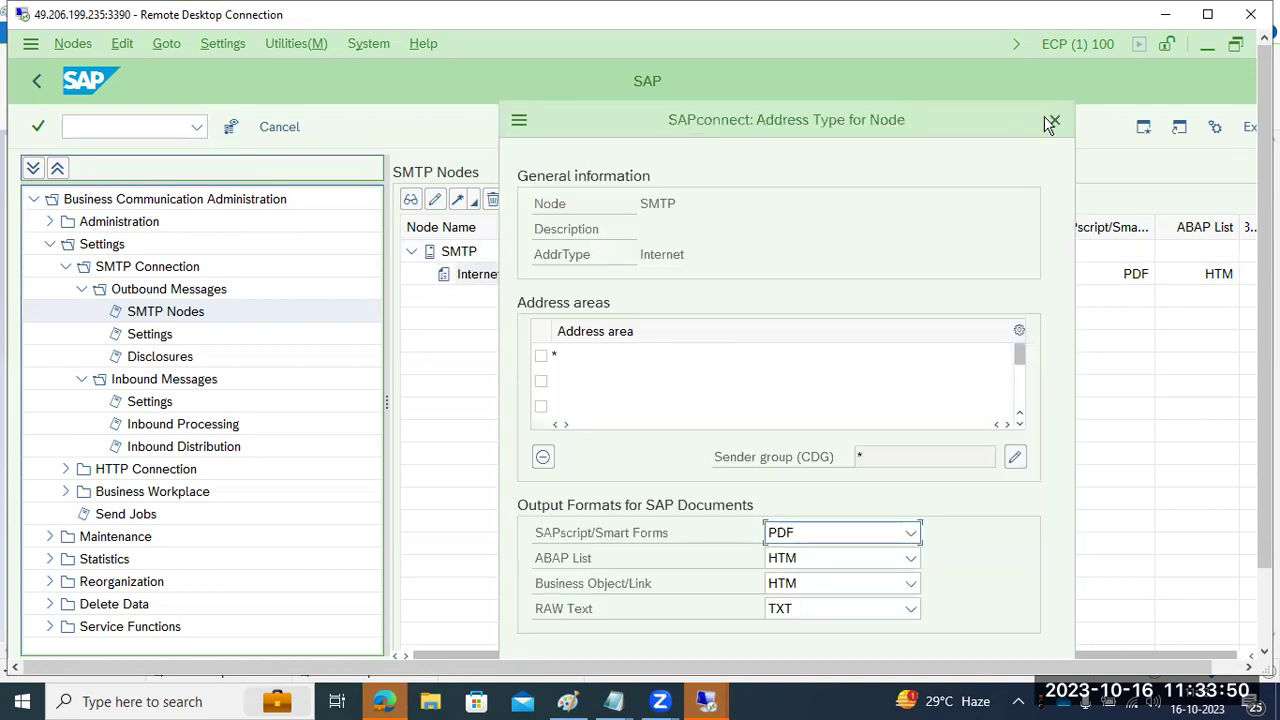
click(1053, 121)
- Select the SMTP node, then the outbound Settings and Outbound Messages tree entries
click(460, 254)
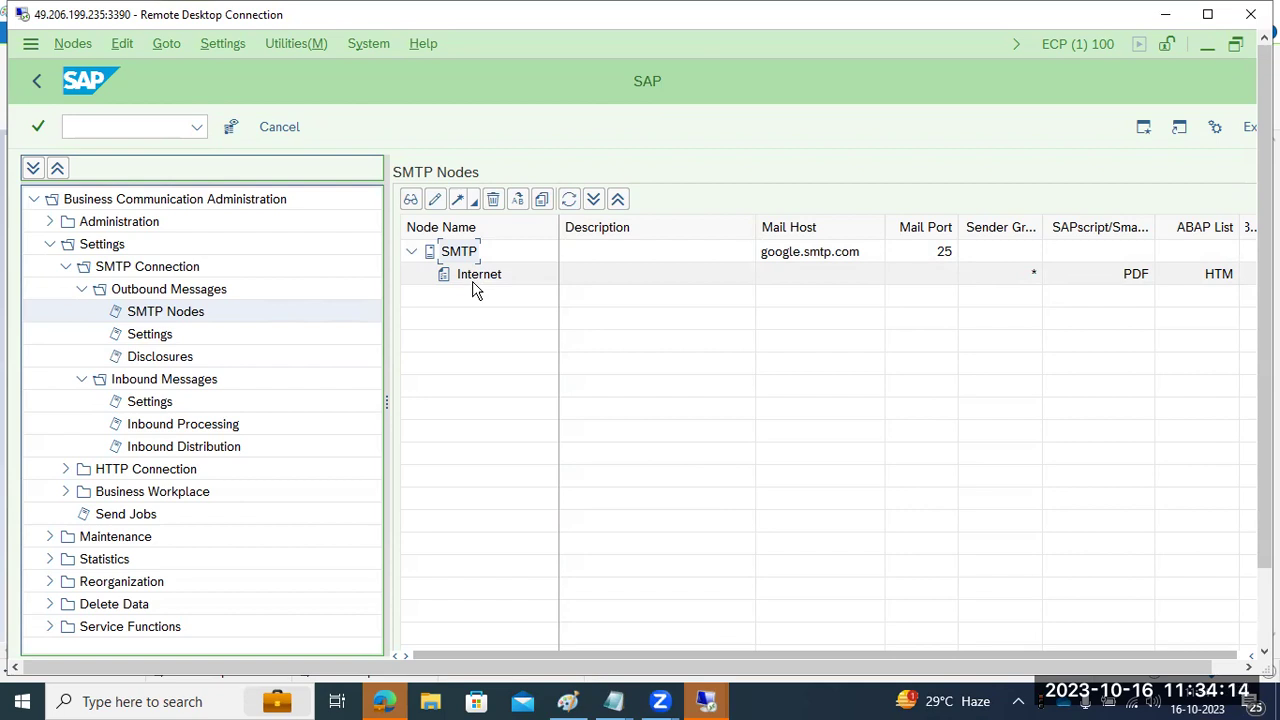
click(147, 334)
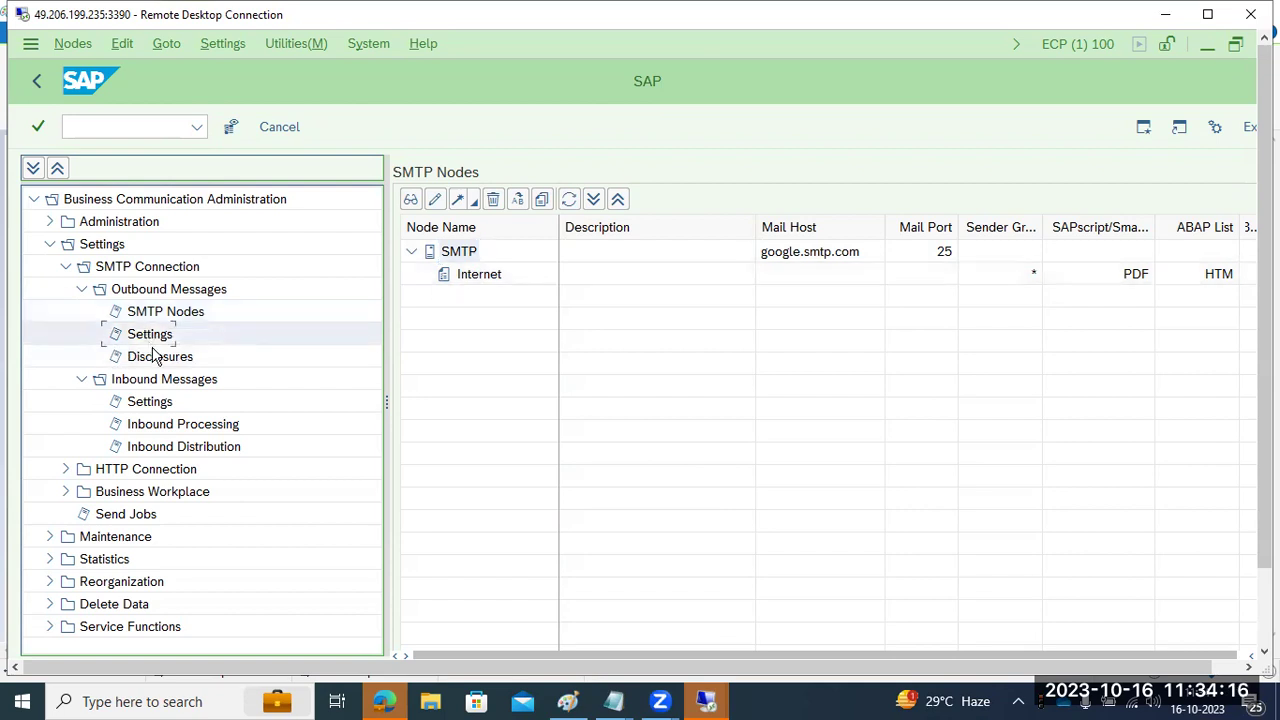
click(151, 290)
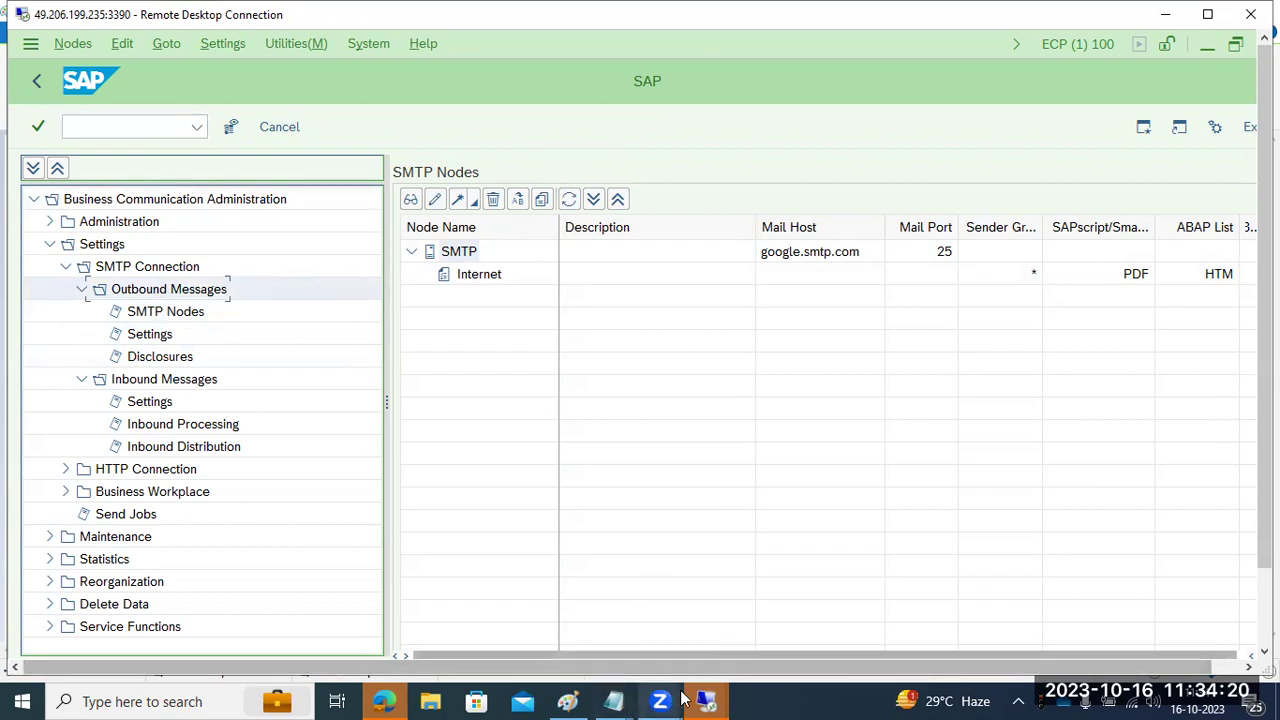
- Bring back the Remote Desktop window, acknowledge the disconnection error, and close the reconnect prompt
mouse_move(706, 701)
click(617, 625)
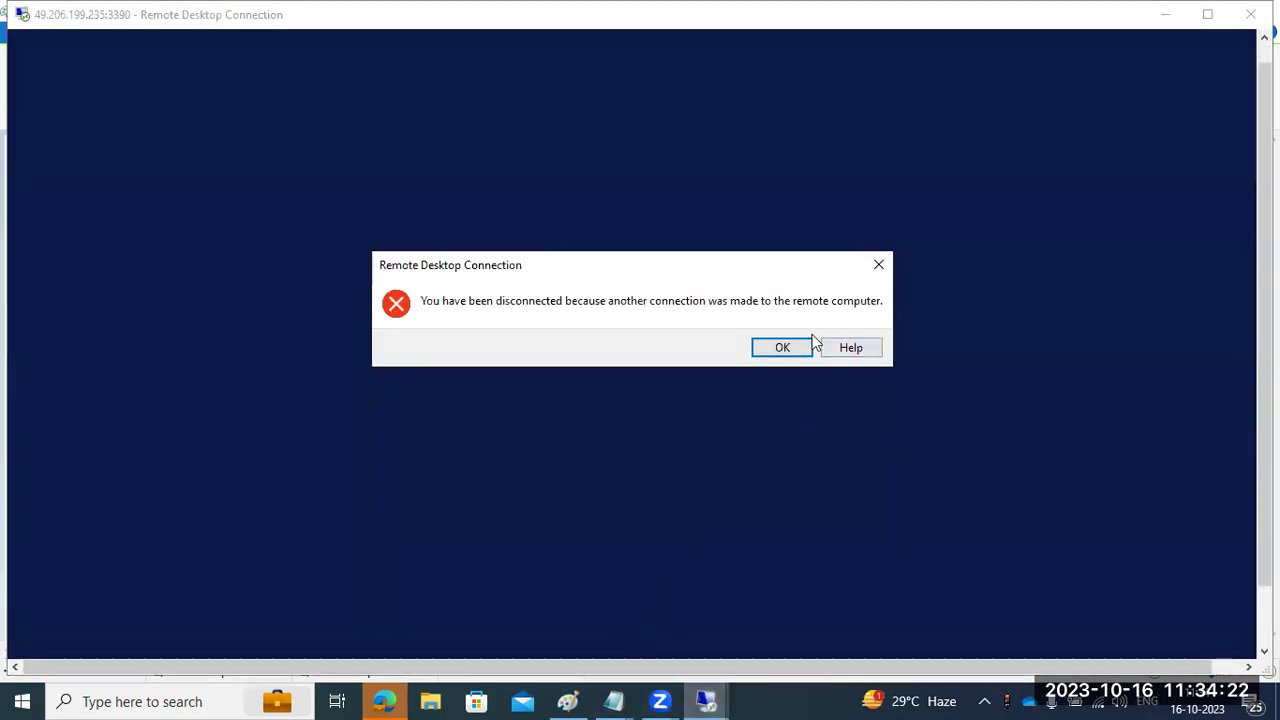
click(789, 347)
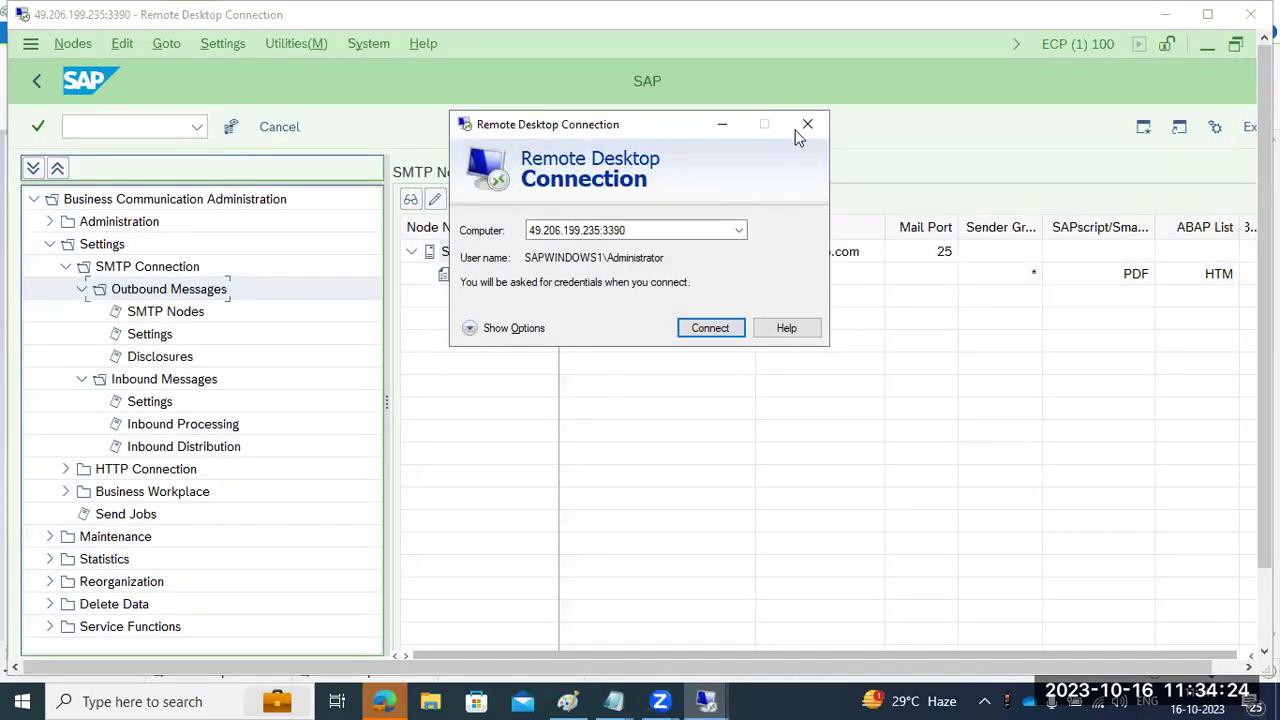
click(803, 128)
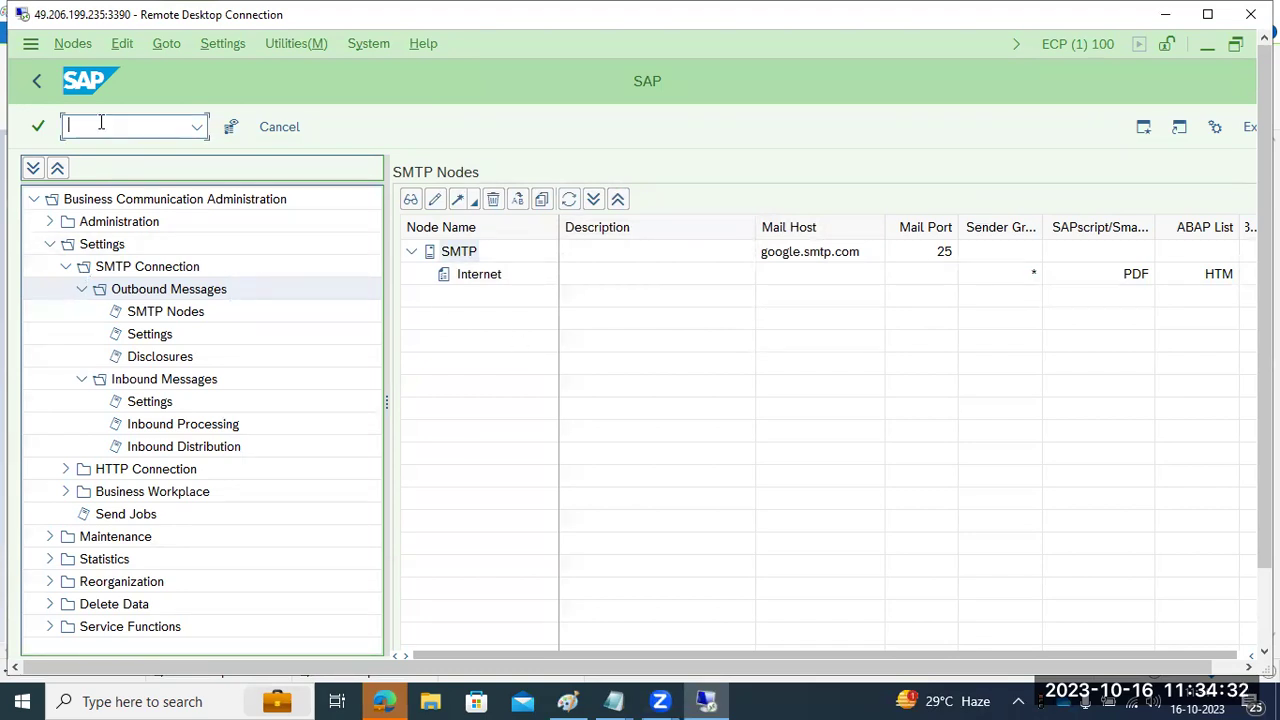
- Open the SOST send requests monitor and refresh the list from the Send Status tab
text(sost)
key(Return)
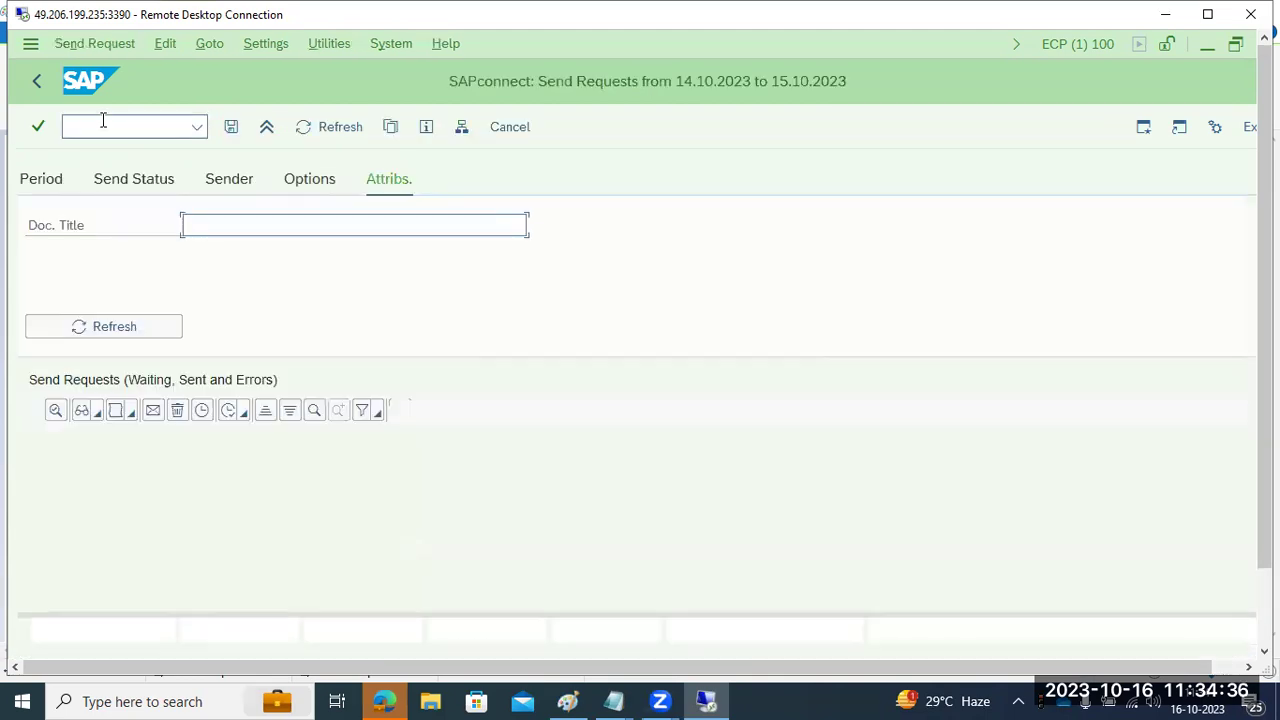
click(810, 251)
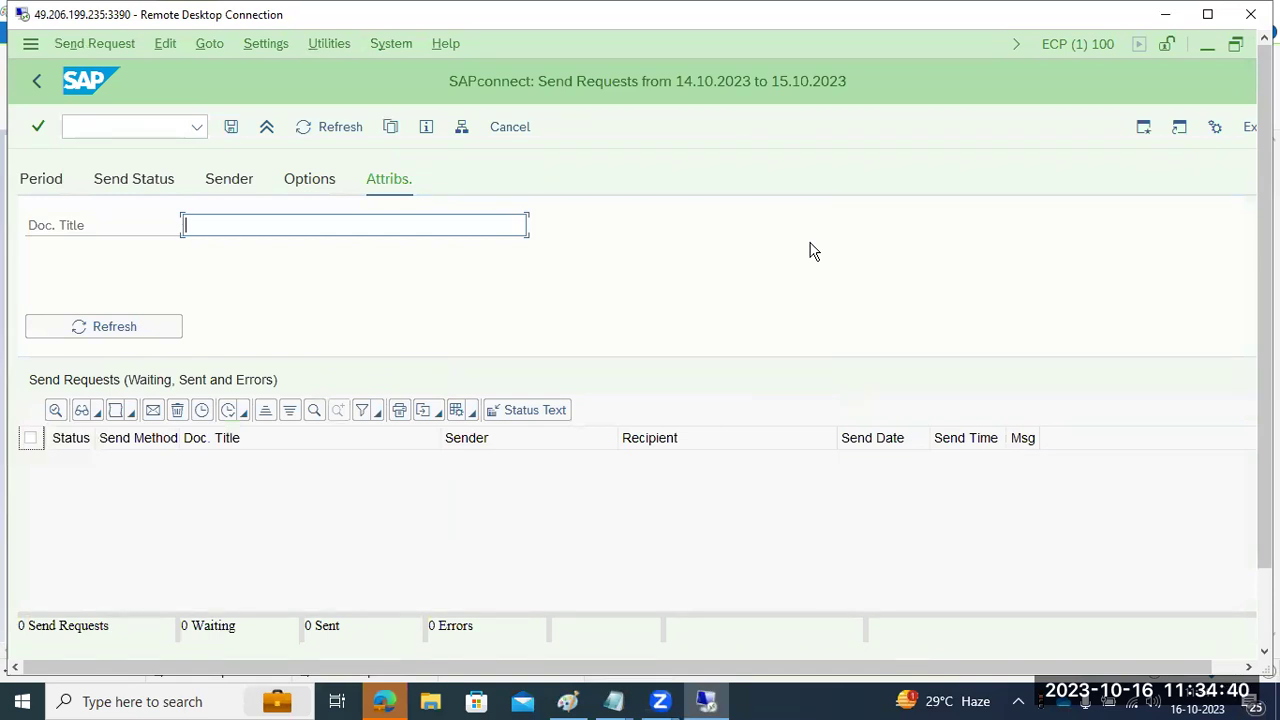
click(122, 186)
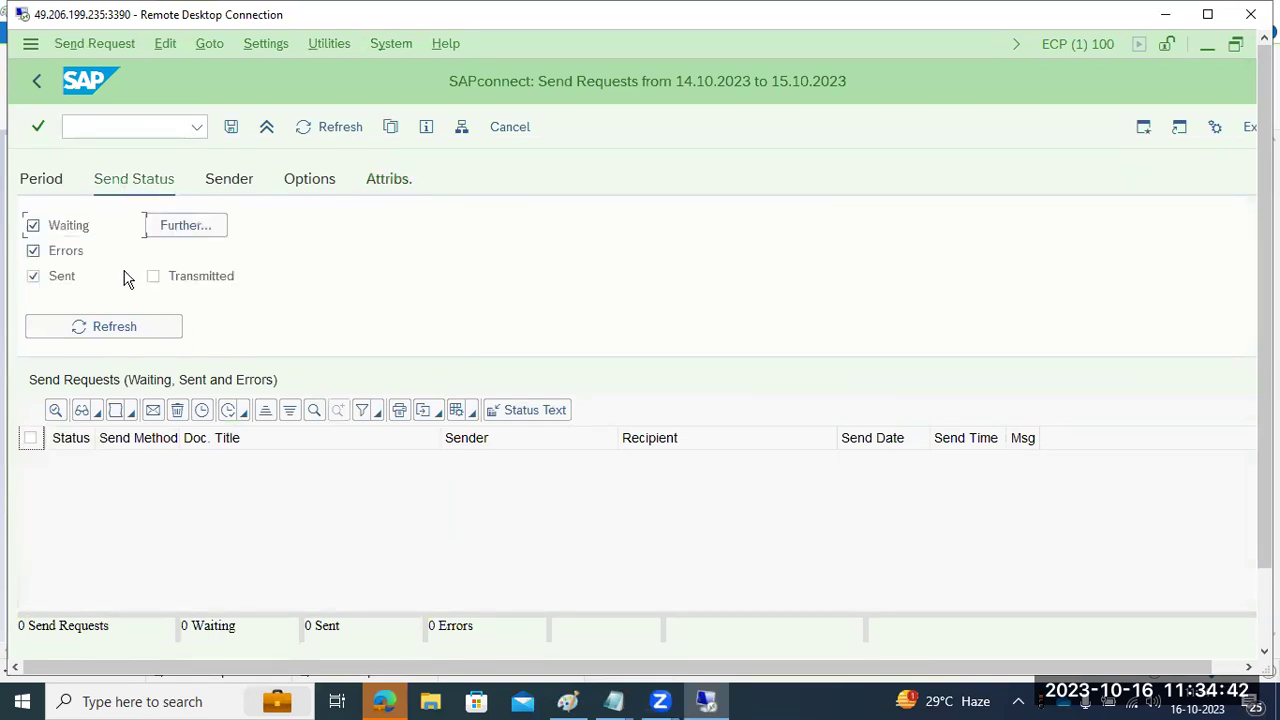
click(110, 327)
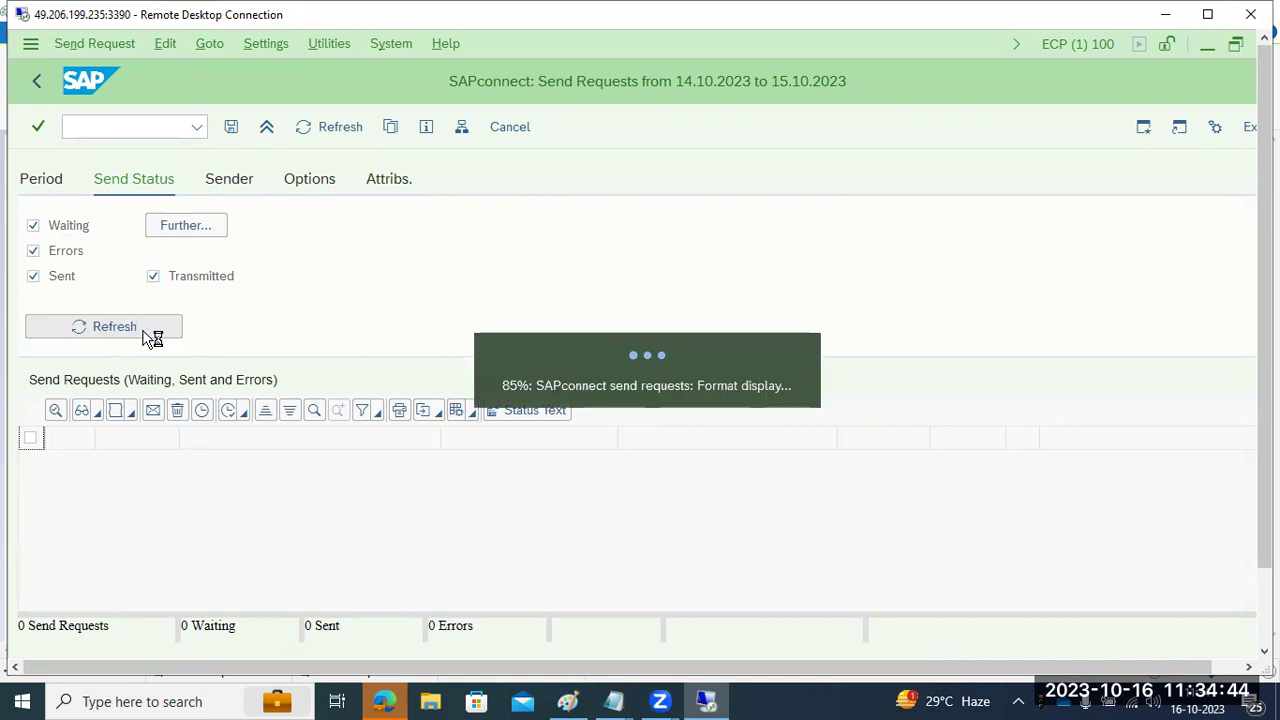
- Clear both Send date fields (14.10.2023 and 15.10.2023) and refresh, showing 0 send requests
click(51, 186)
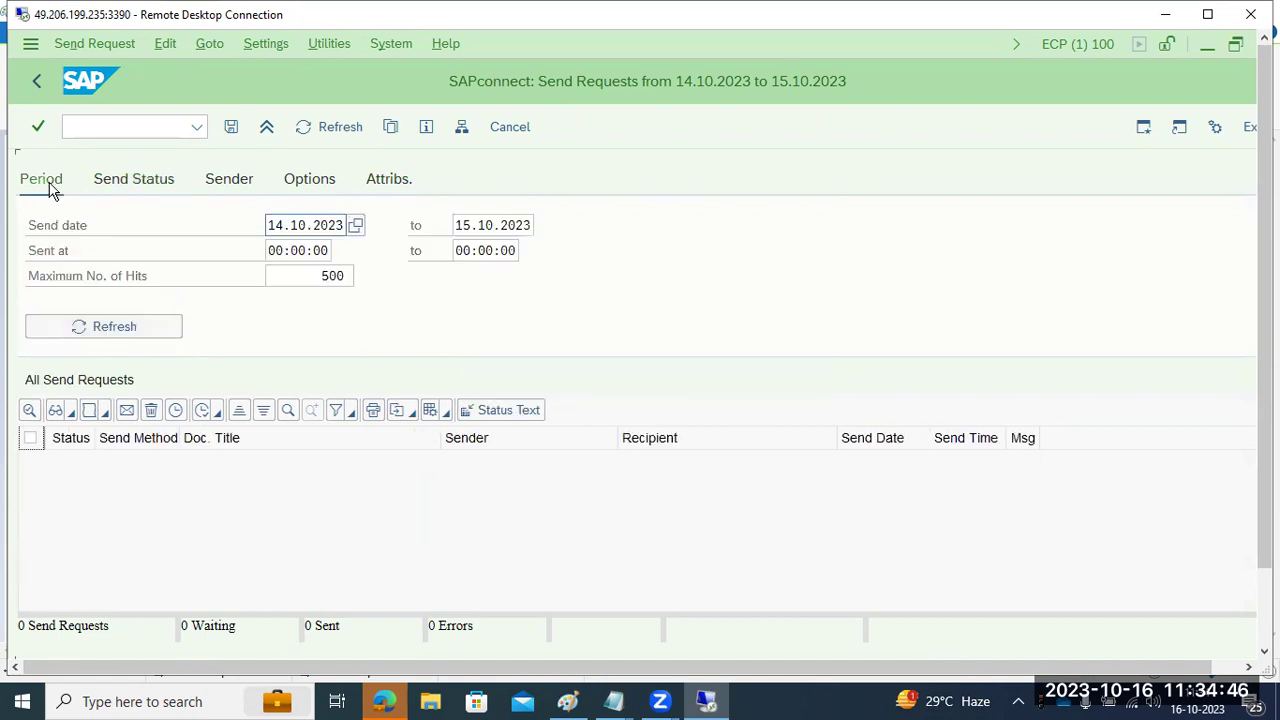
double_click(301, 220)
key(Delete)
key(Tab)
key(Delete)
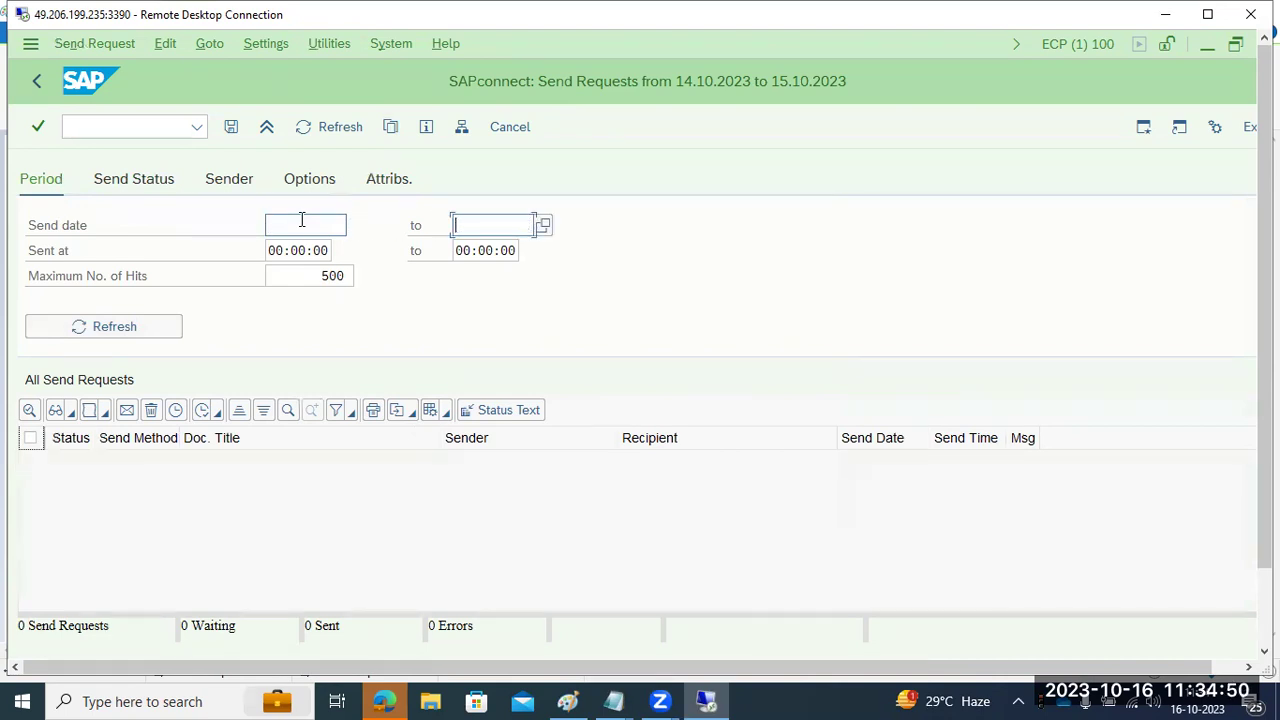
click(133, 335)
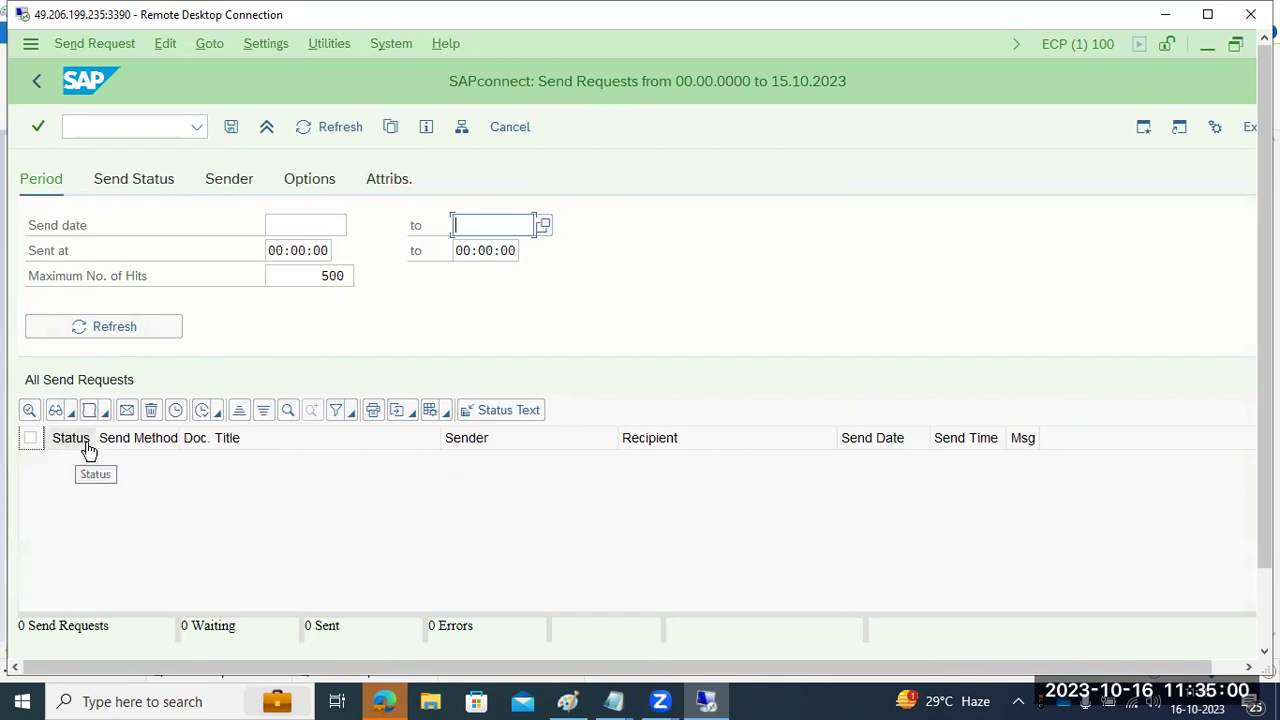
click(1169, 18)
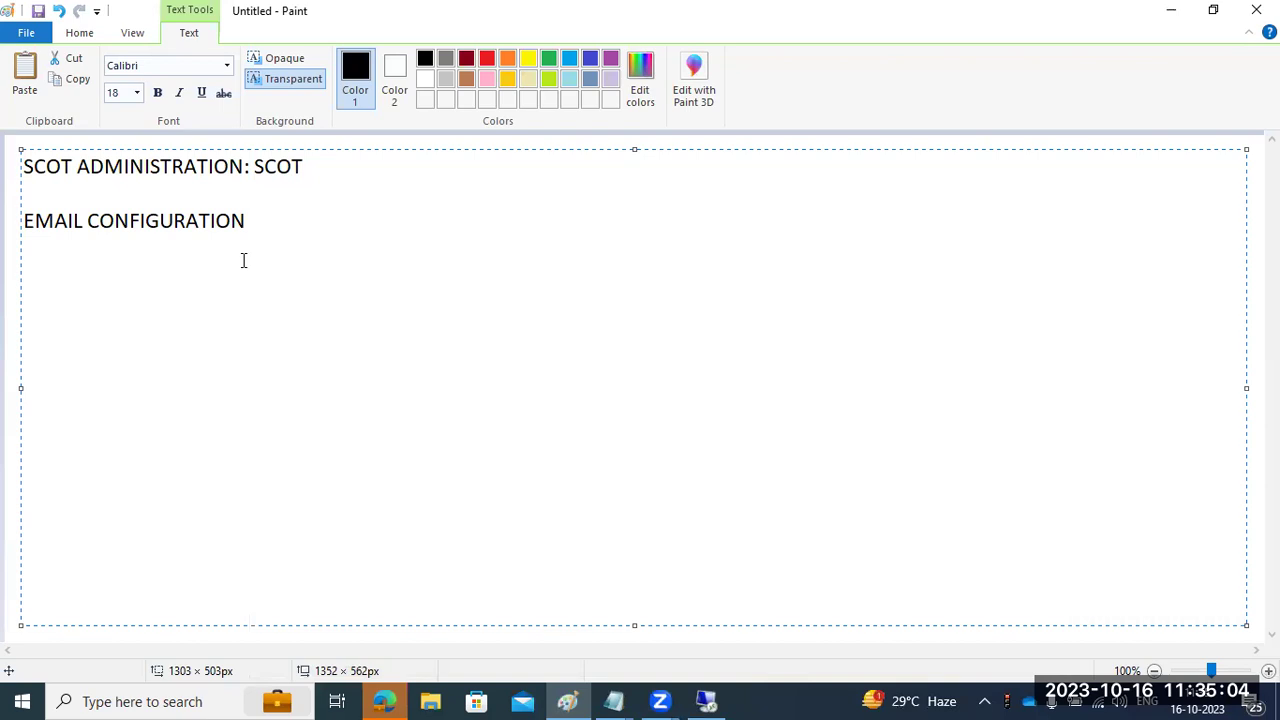
- Replace the Paint notes with three lines: SCOT for outbound email configuration, SOST for status monitoring, SBWP for SAP business work space
key(ctrl+a)
text(SCO)
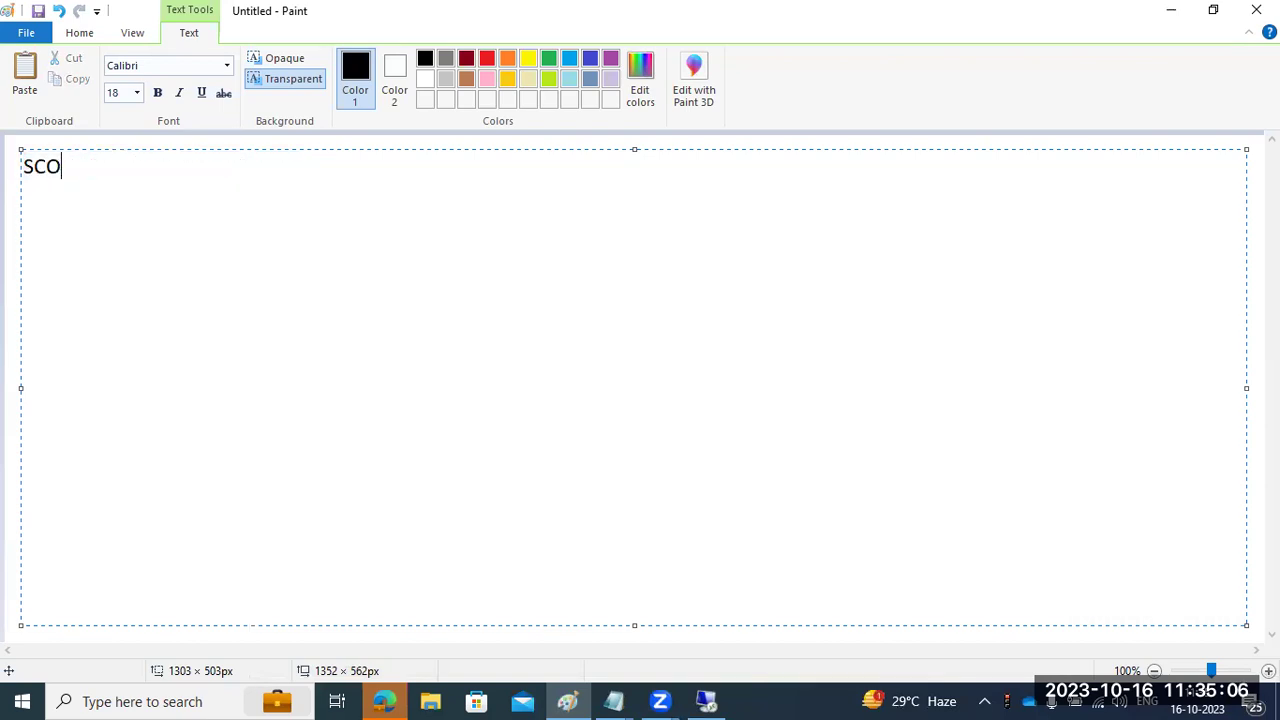
text(T - outbound )
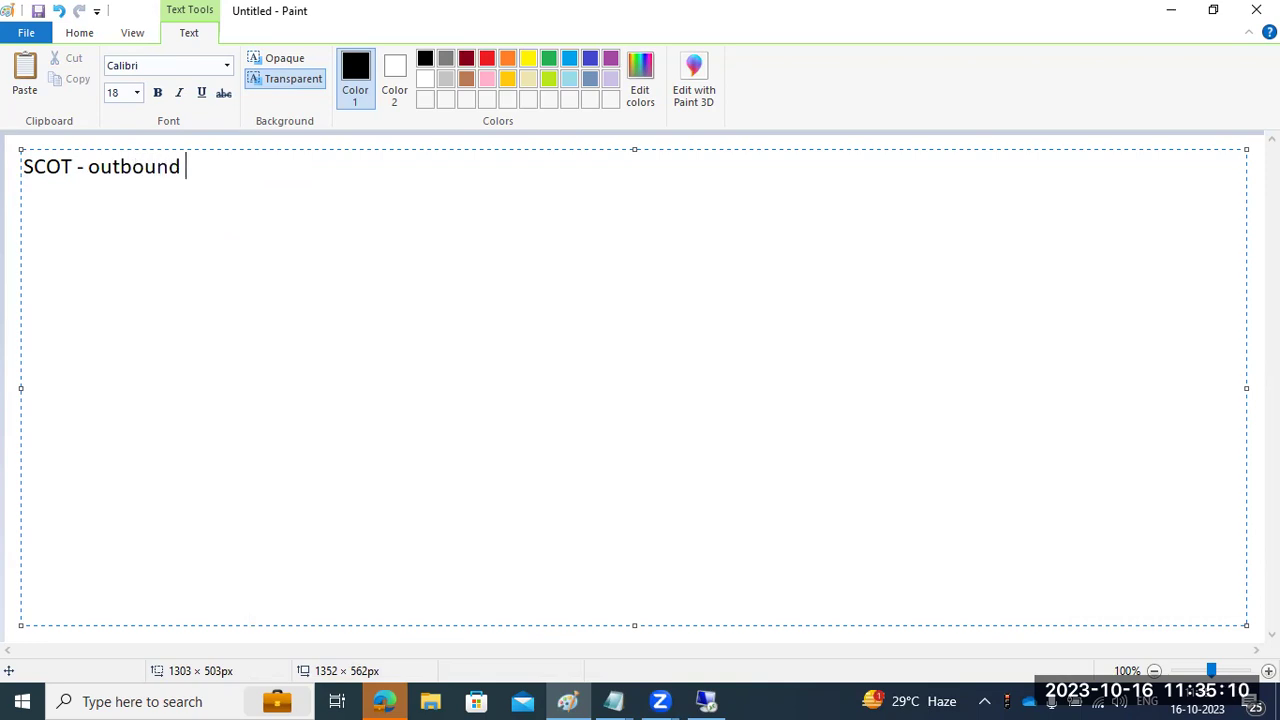
text(email config)
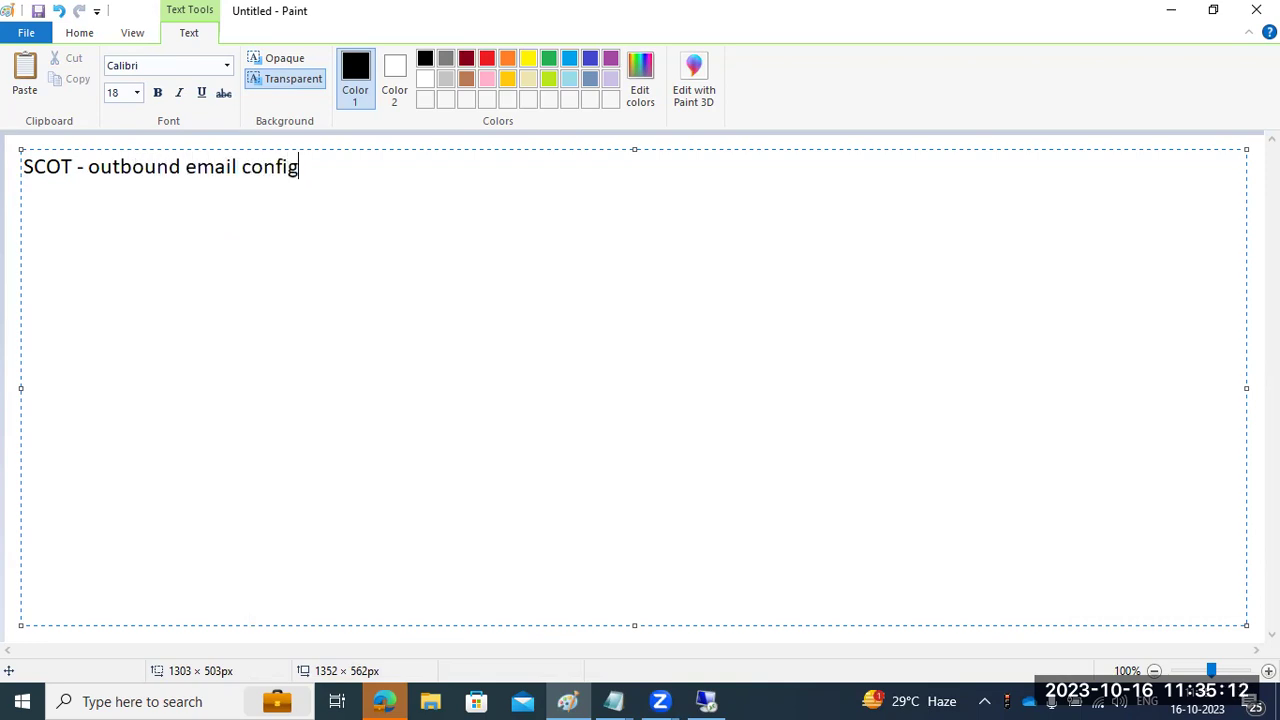
text(uration)
key(Return)
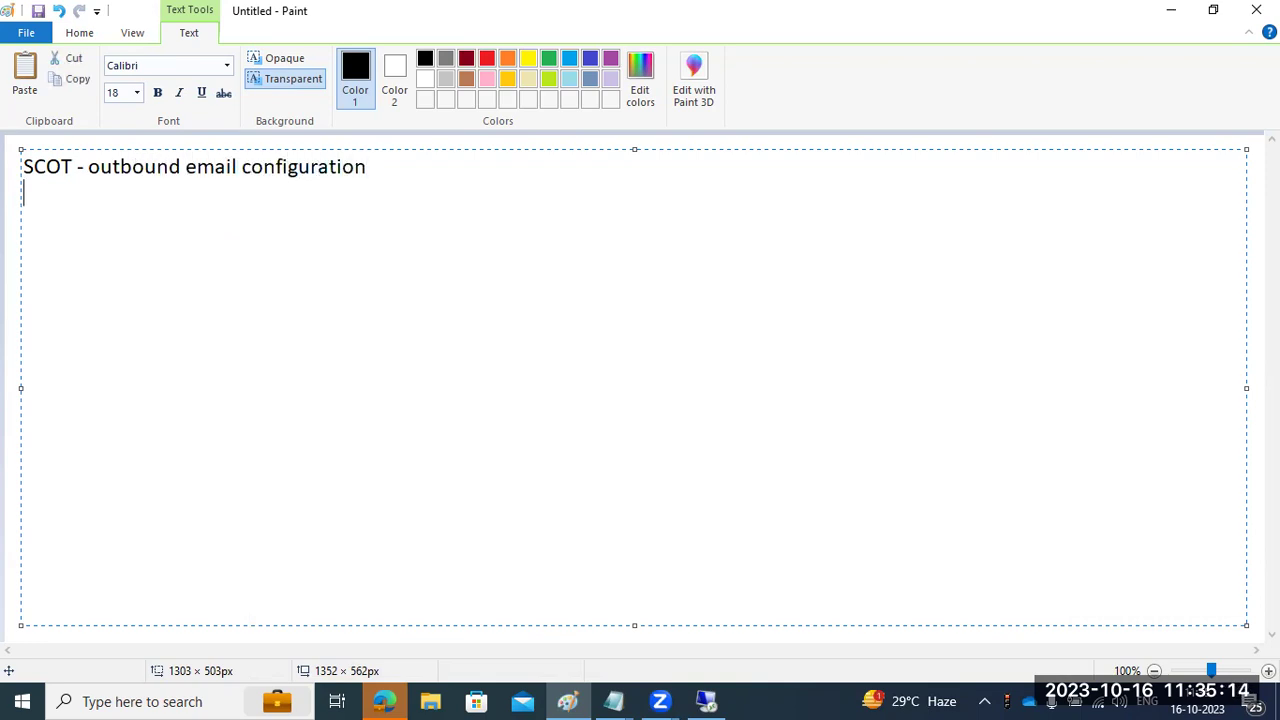
text(SOST - to monitor the status of the messages)
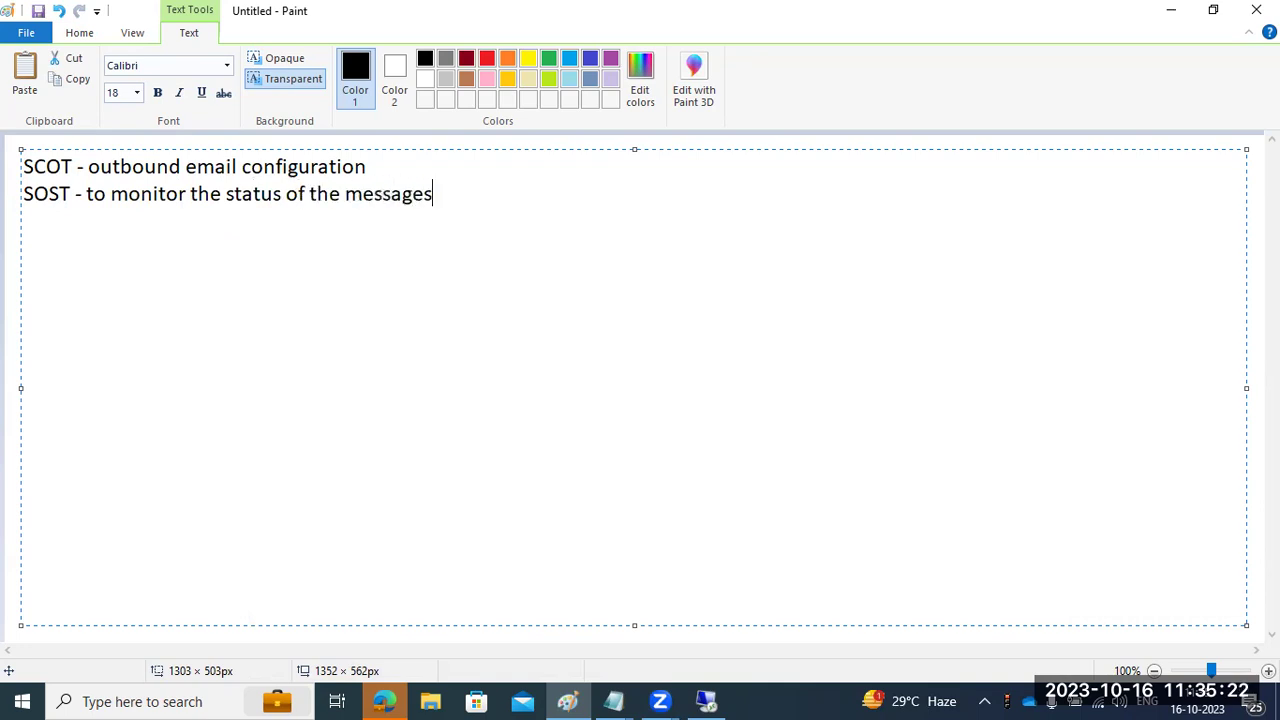
text( or emails)
key(Return)
text(SBWP - SAP business work space)
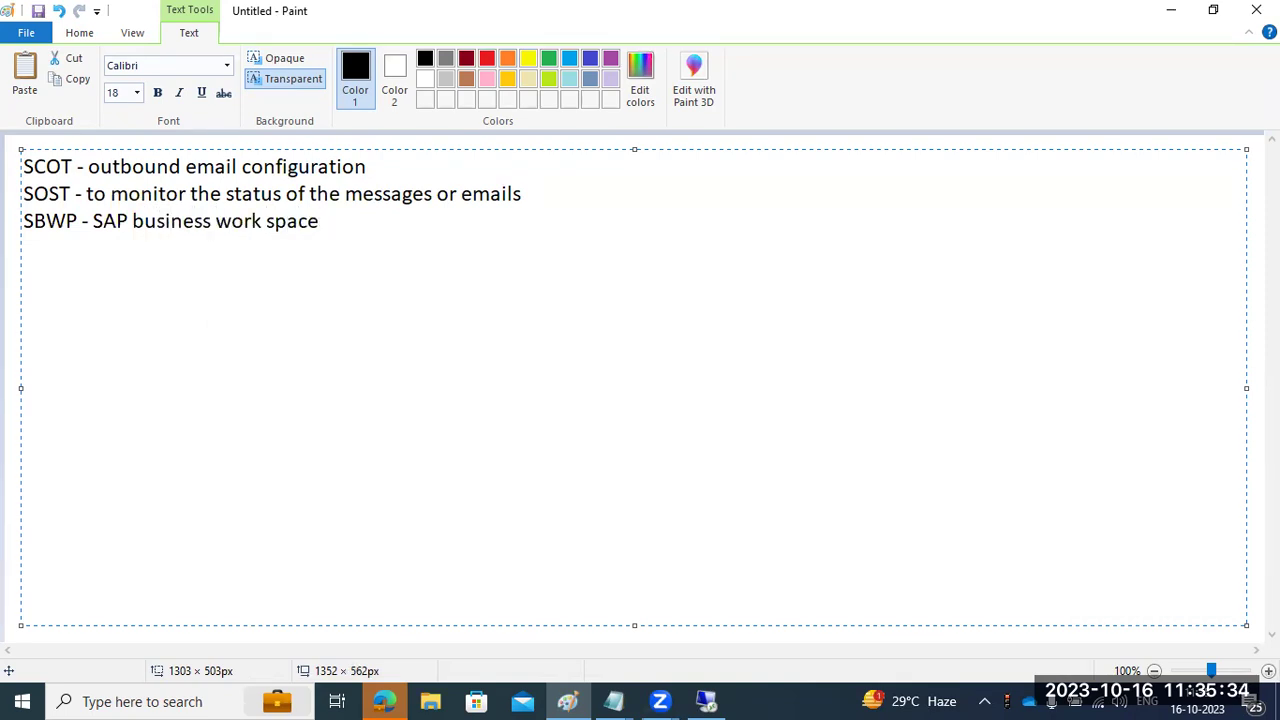
click(706, 701)
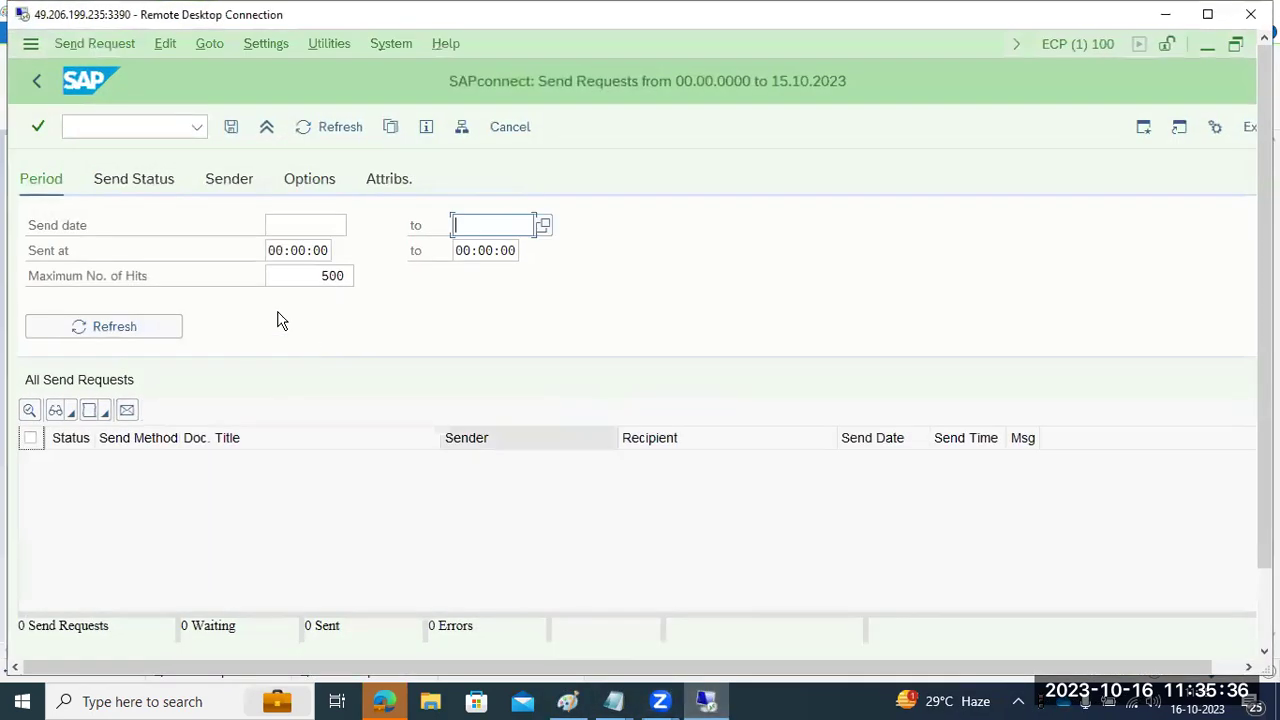
- Open the Business Workplace from the command field and dismiss the browser security warning
click(84, 121)
text(/nsost)
key(Return)
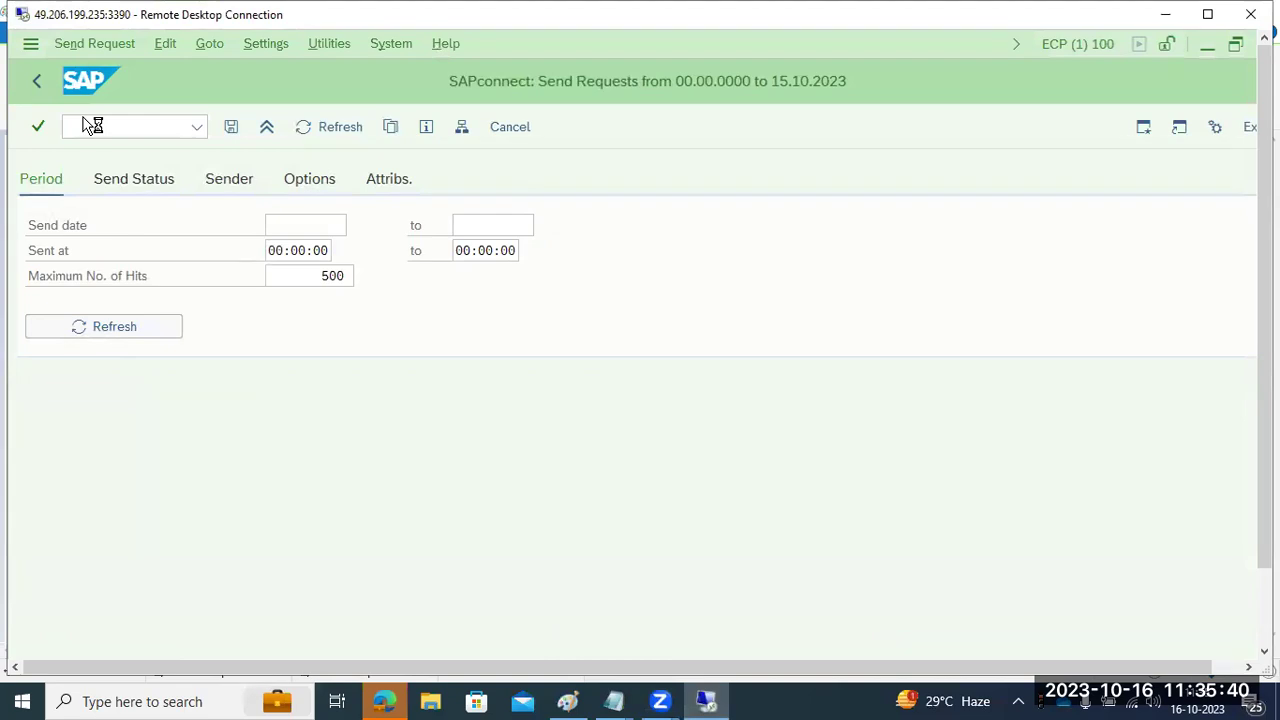
click(757, 248)
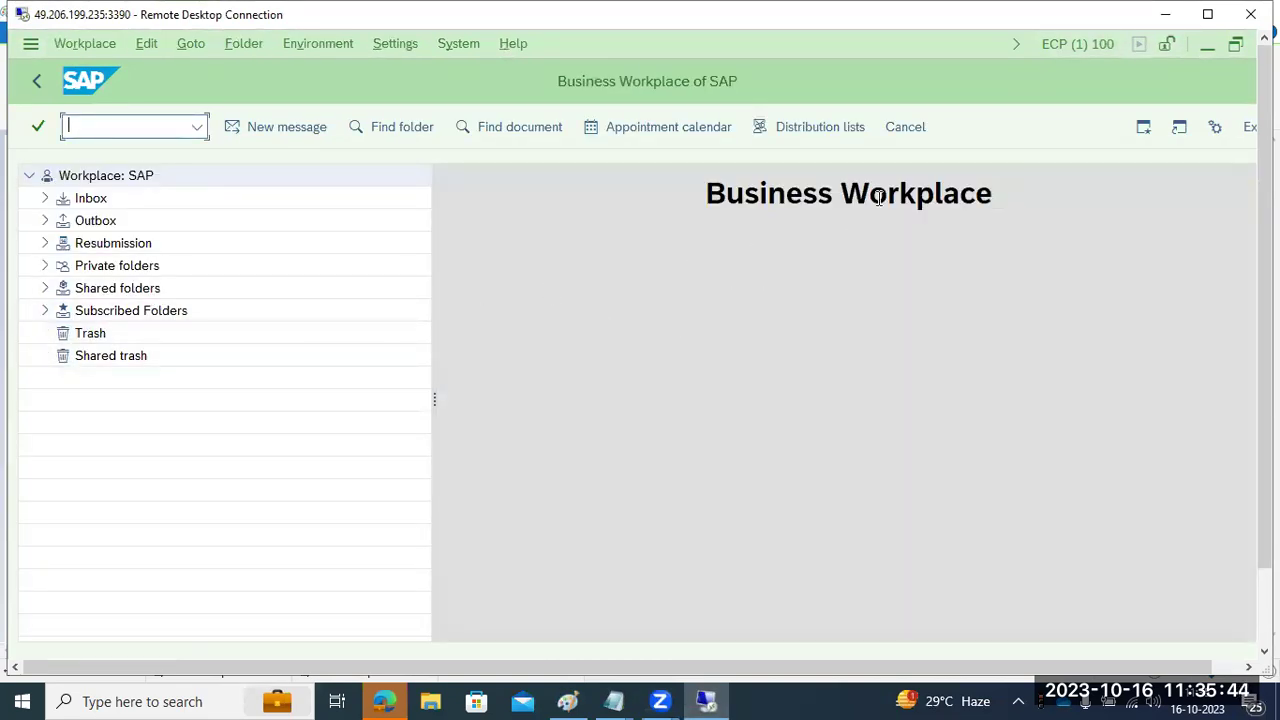
- Browse the Inbox and Outbox folders, then start a new message with Shift+F4
click(44, 198)
click(44, 198)
click(44, 220)
click(44, 221)
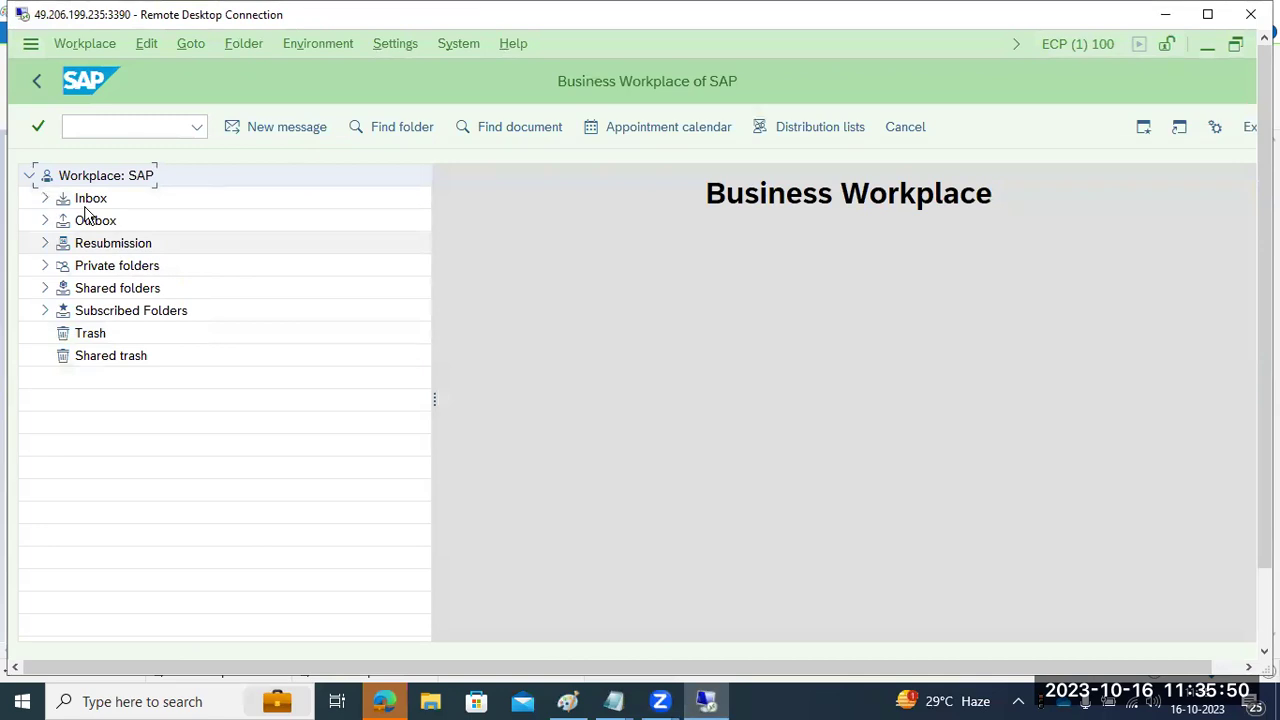
click(88, 200)
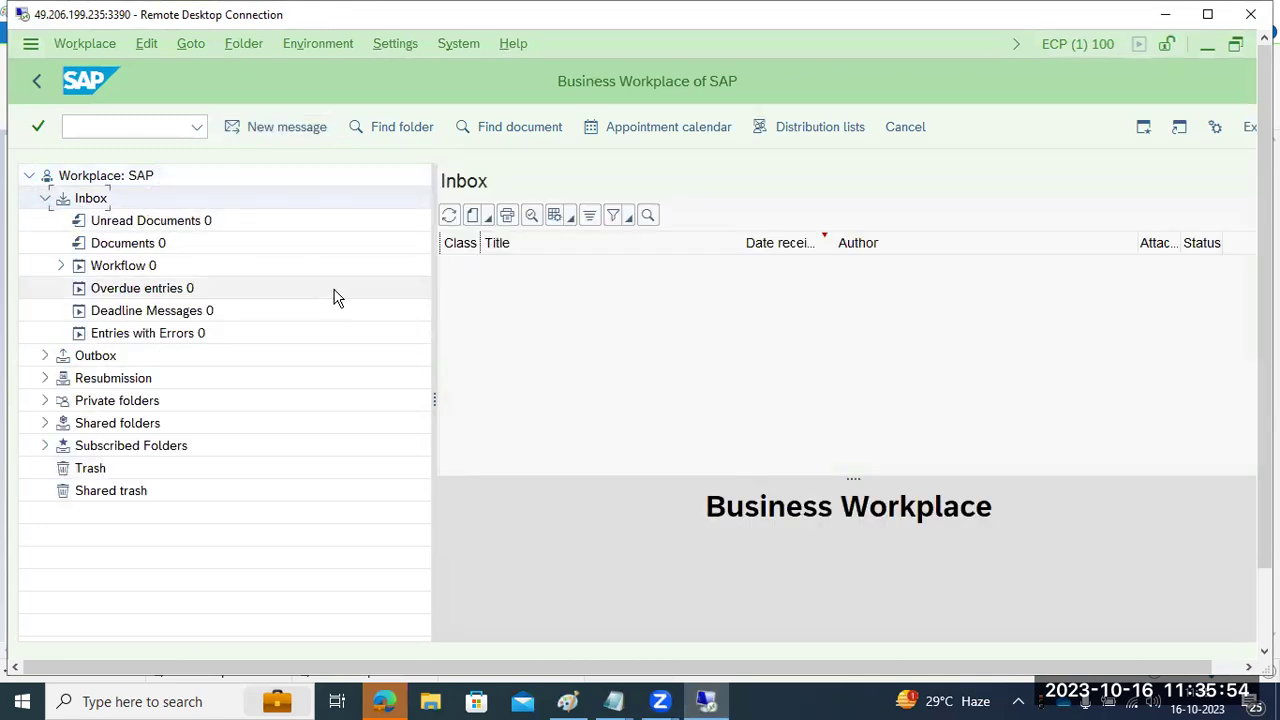
key(shift+F4)
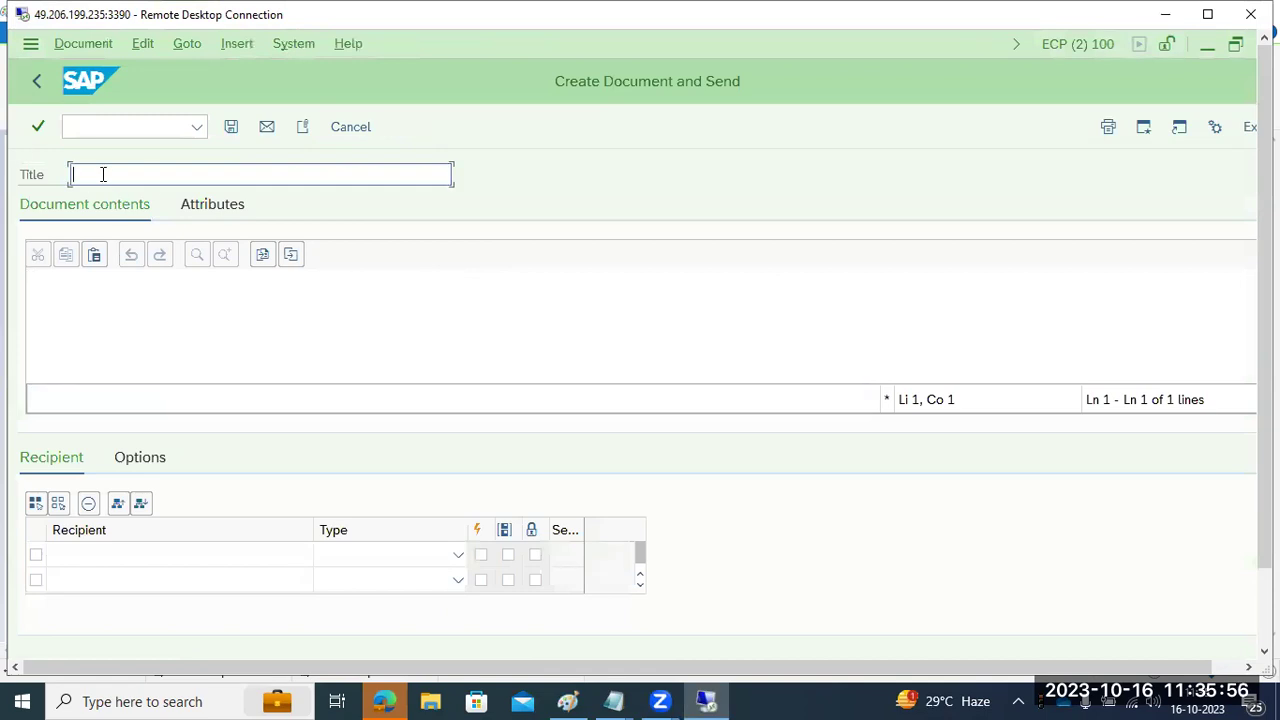
- Title the document TEST, write the body 'sdcfe', and enter the recipient's Gmail address
text(TEST)
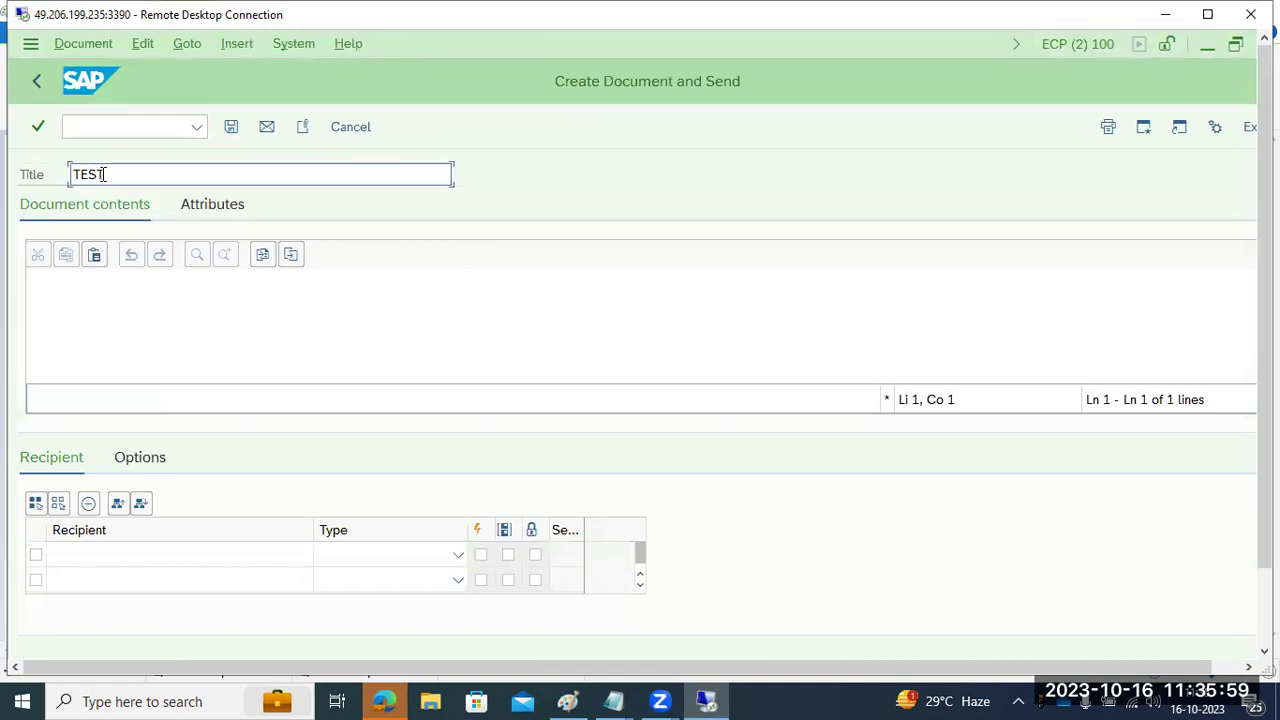
click(146, 329)
text(sdcfe)
click(112, 553)
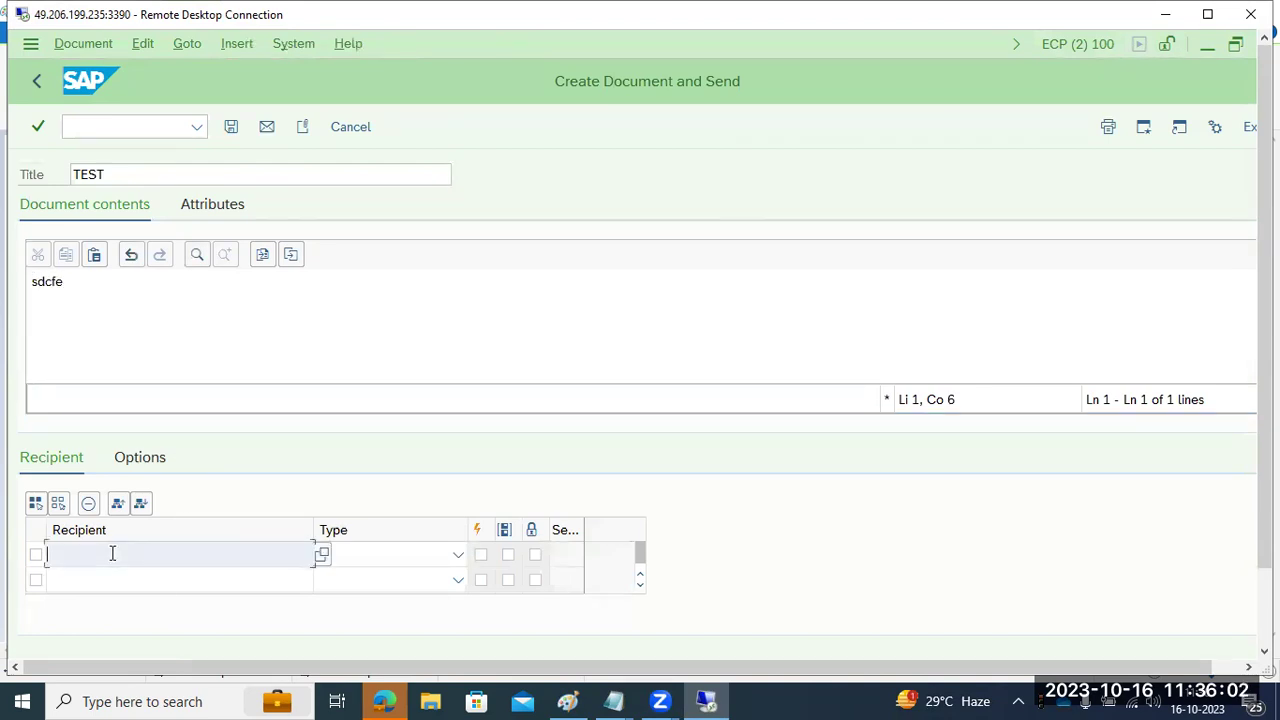
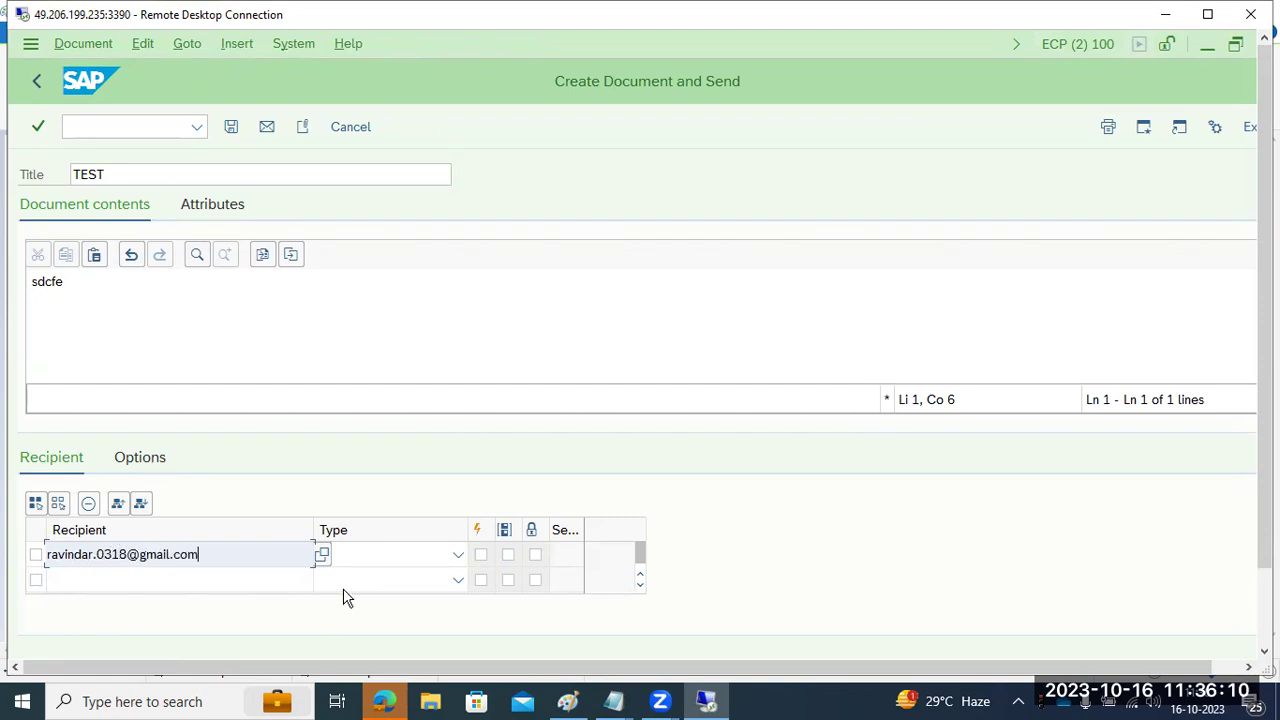
- Set the recipient type to Internet address, tick Express and the next option, and send
click(458, 554)
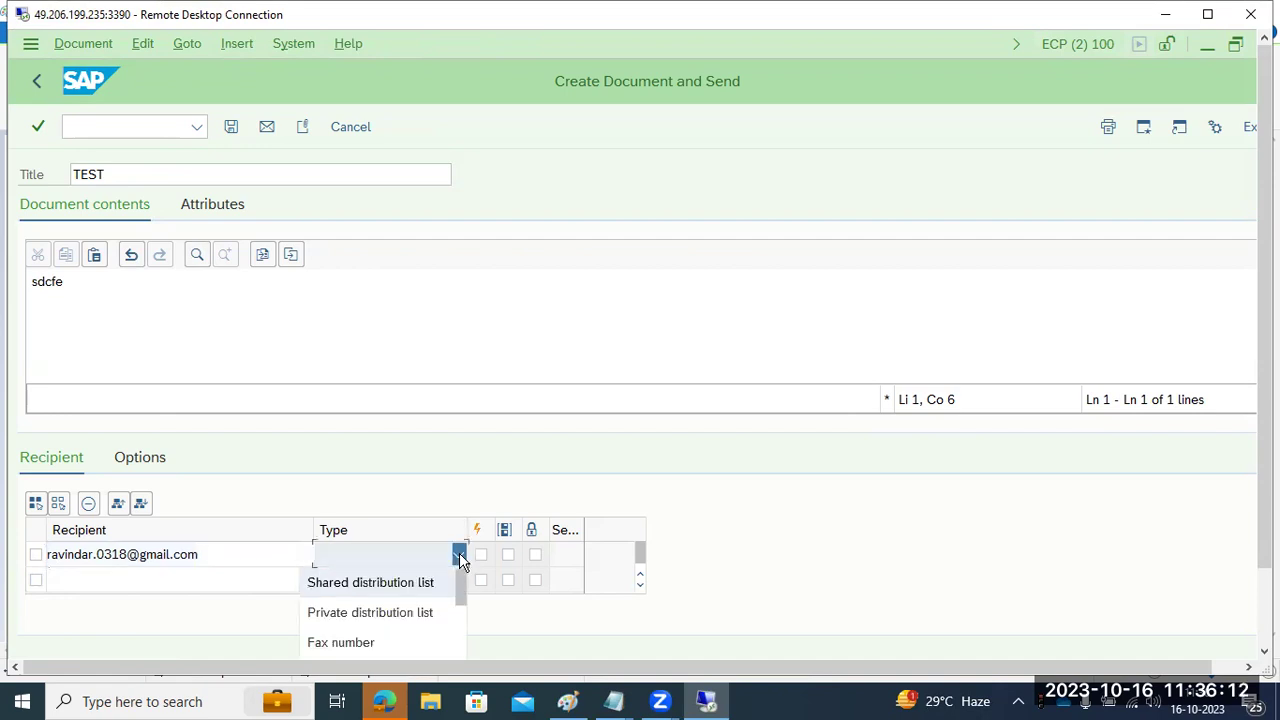
scroll(443, 575, down, 3)
scroll(443, 575, down, 1)
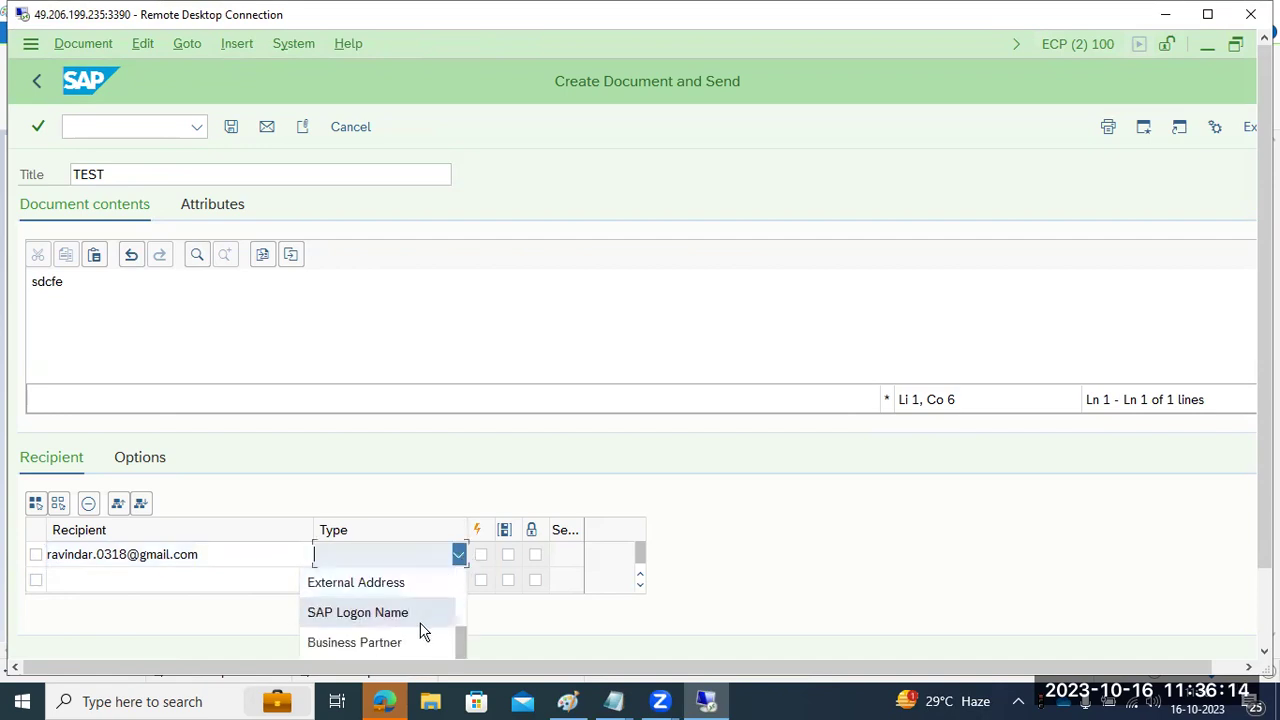
scroll(403, 612, up, 6)
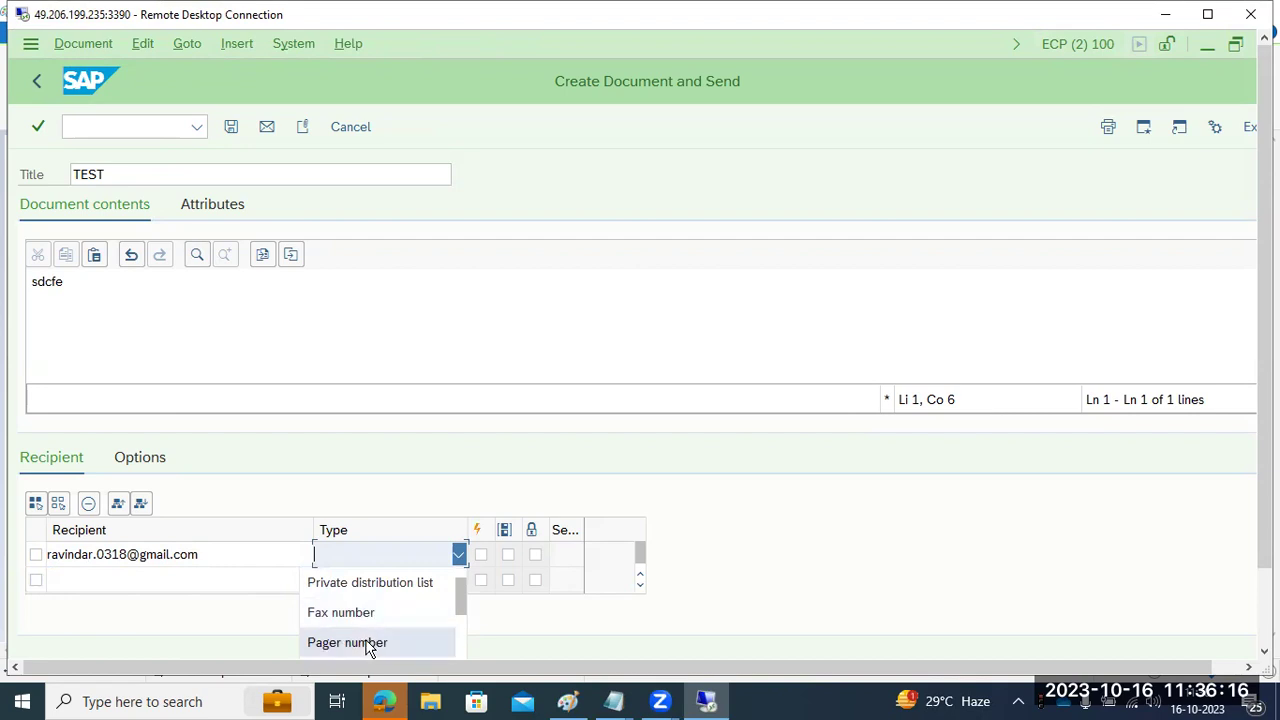
scroll(368, 640, down, 3)
click(356, 582)
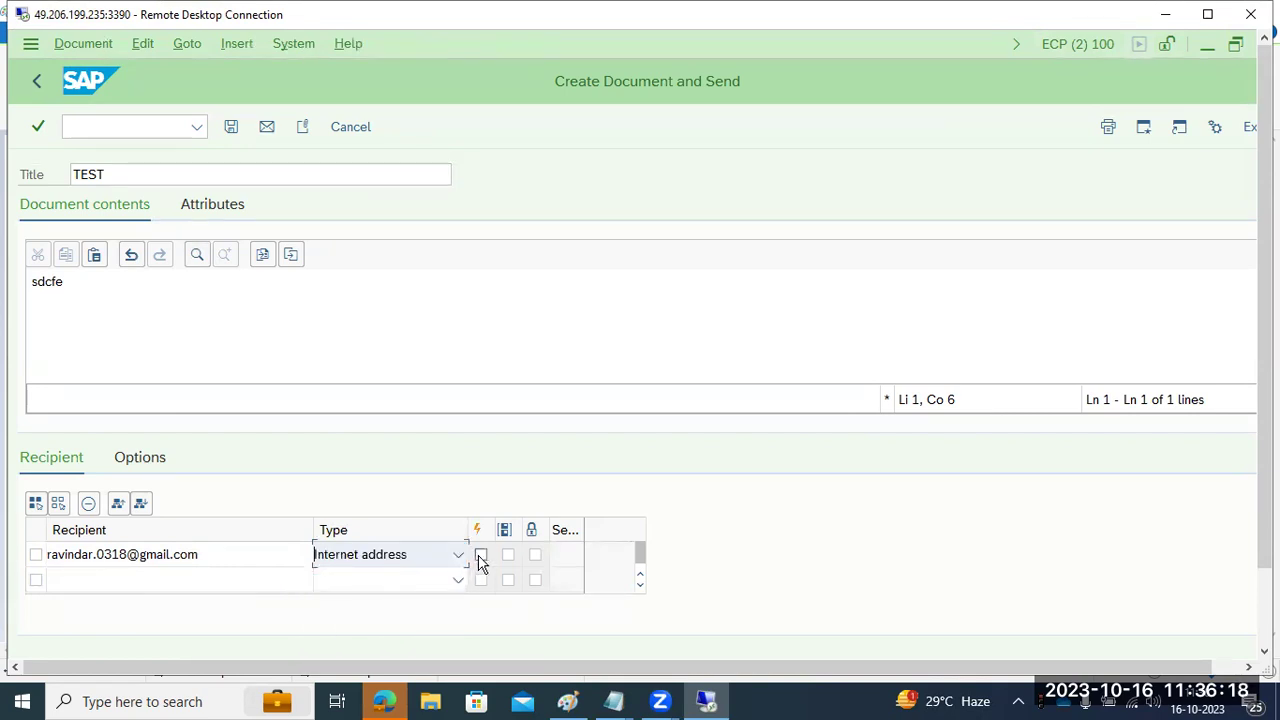
click(481, 556)
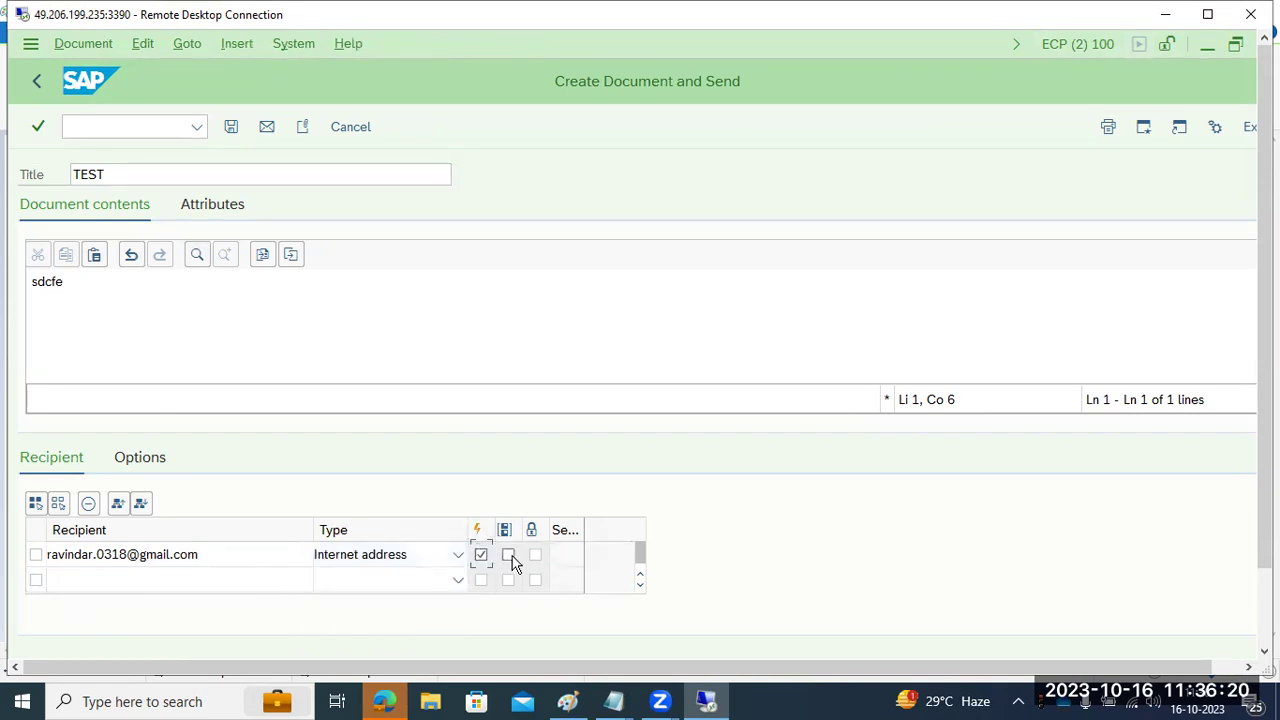
click(510, 557)
click(231, 128)
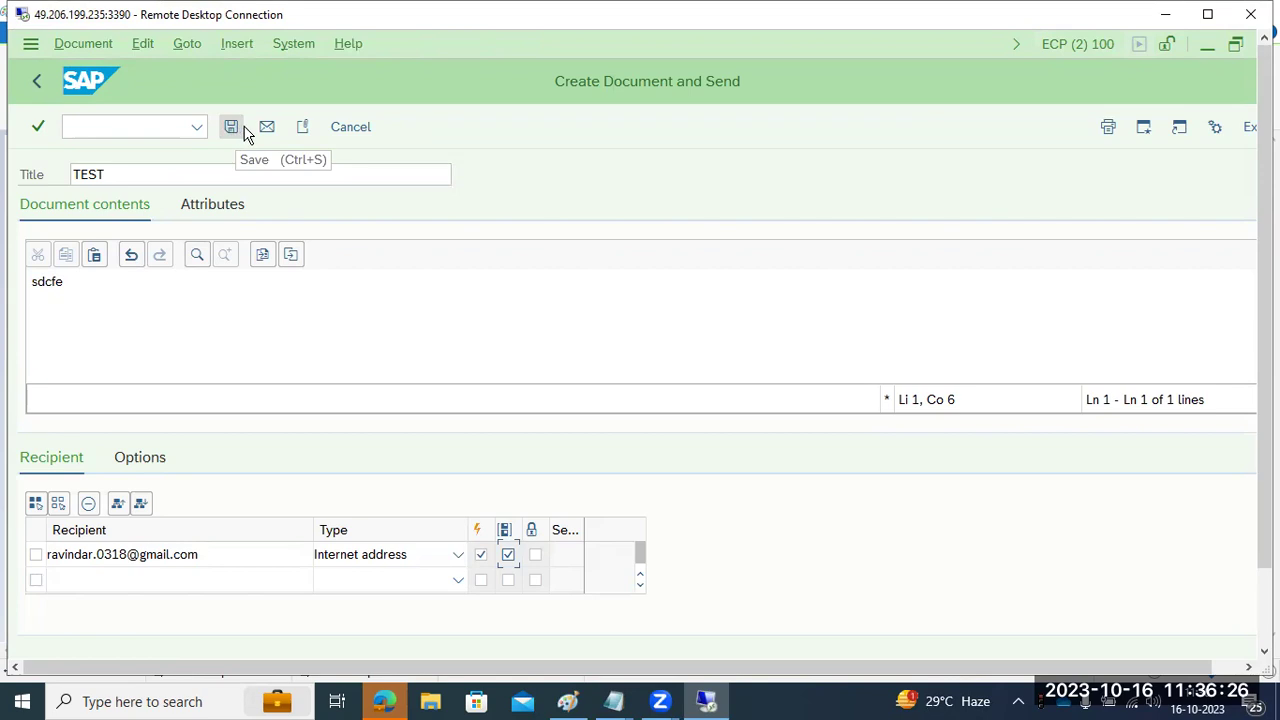
click(268, 127)
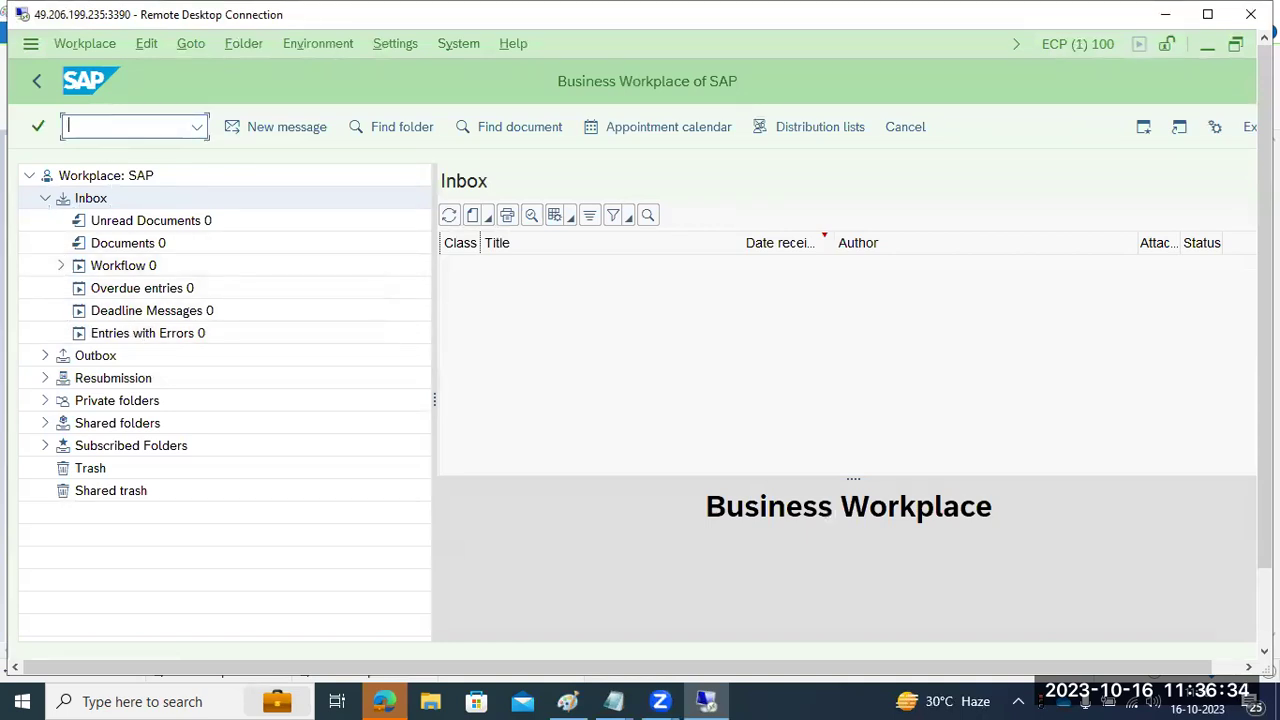
- Check the waiting TEST request in the SOST send requests overview, then go back to Easy Access
text(sost)
key(Return)
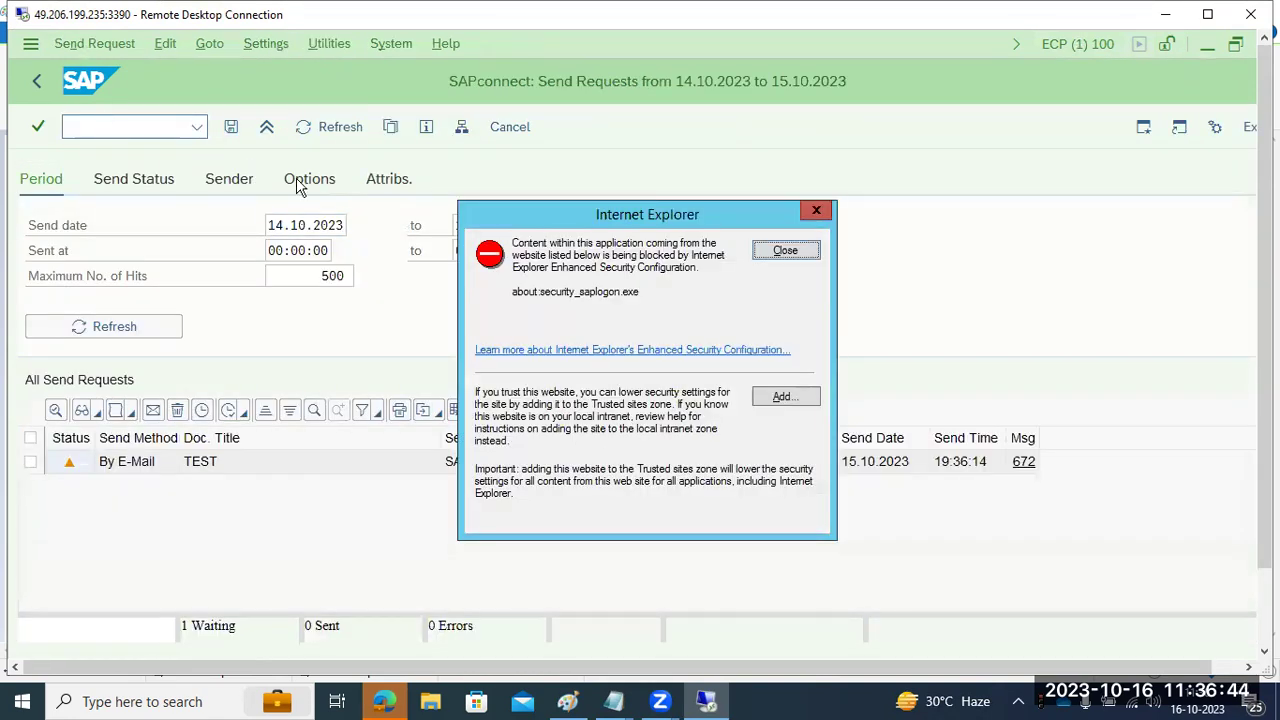
click(784, 251)
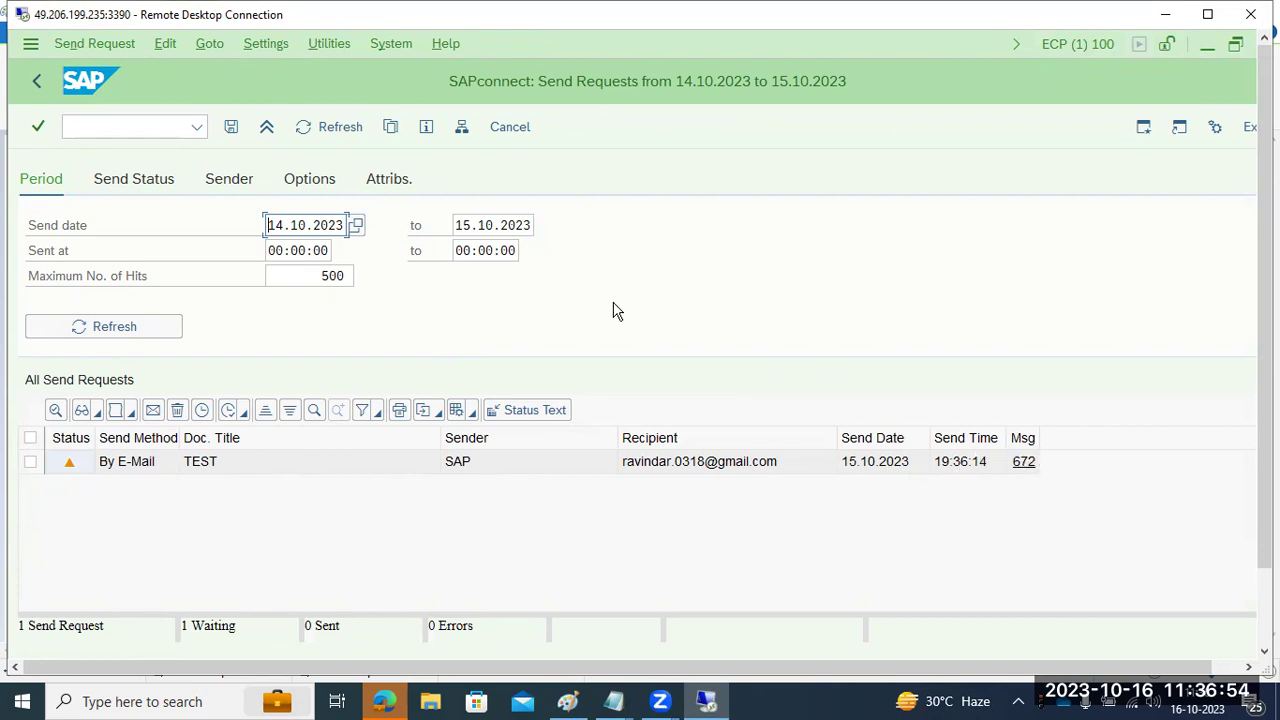
click(37, 83)
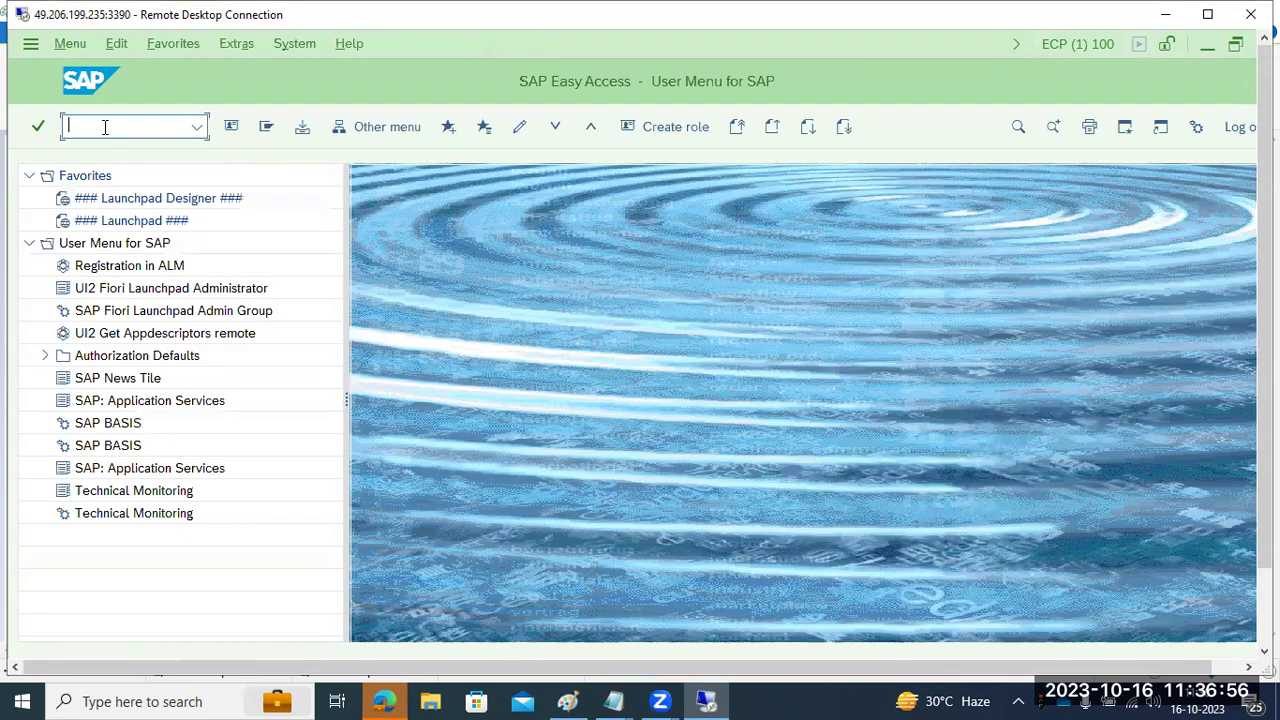
- In SM37, set job name *SAPCONNECT*, user name * and include scheduled jobs
text(sm37)
key(Return)
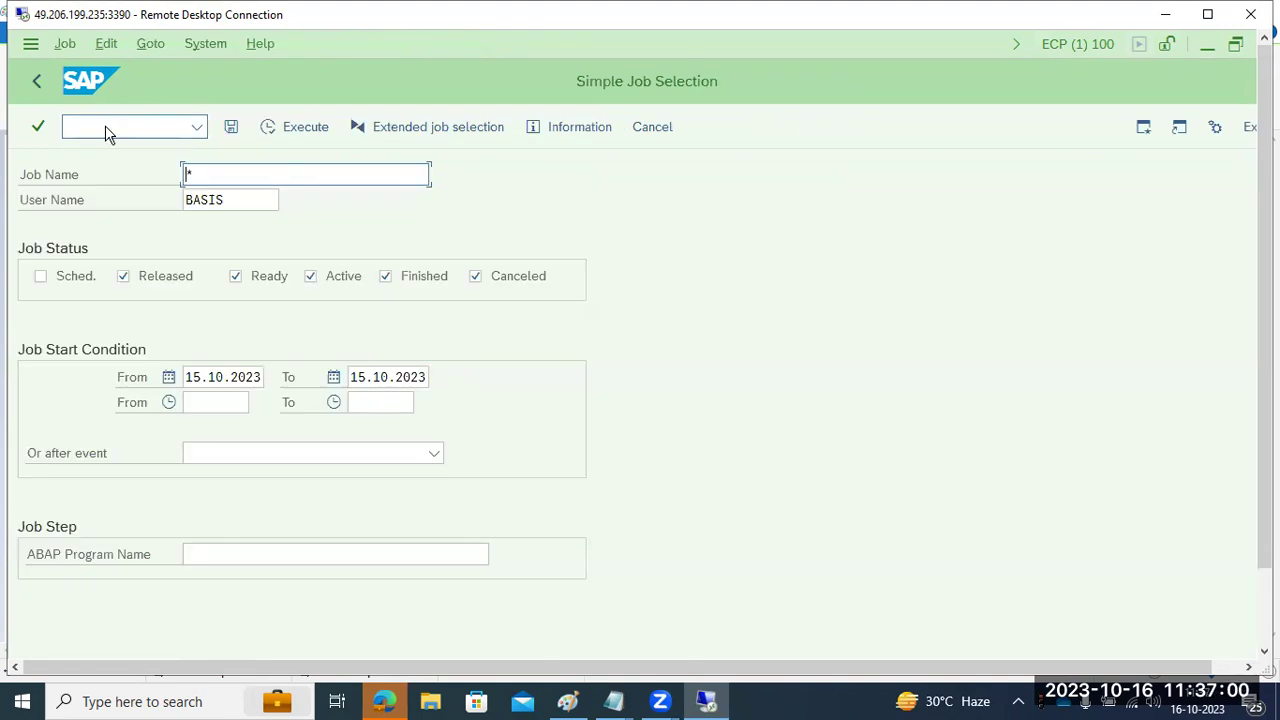
text(*SAPCONNECT*)
key(Tab)
text(*)
key(Delete)
key(Delete)
key(Delete)
key(Delete)
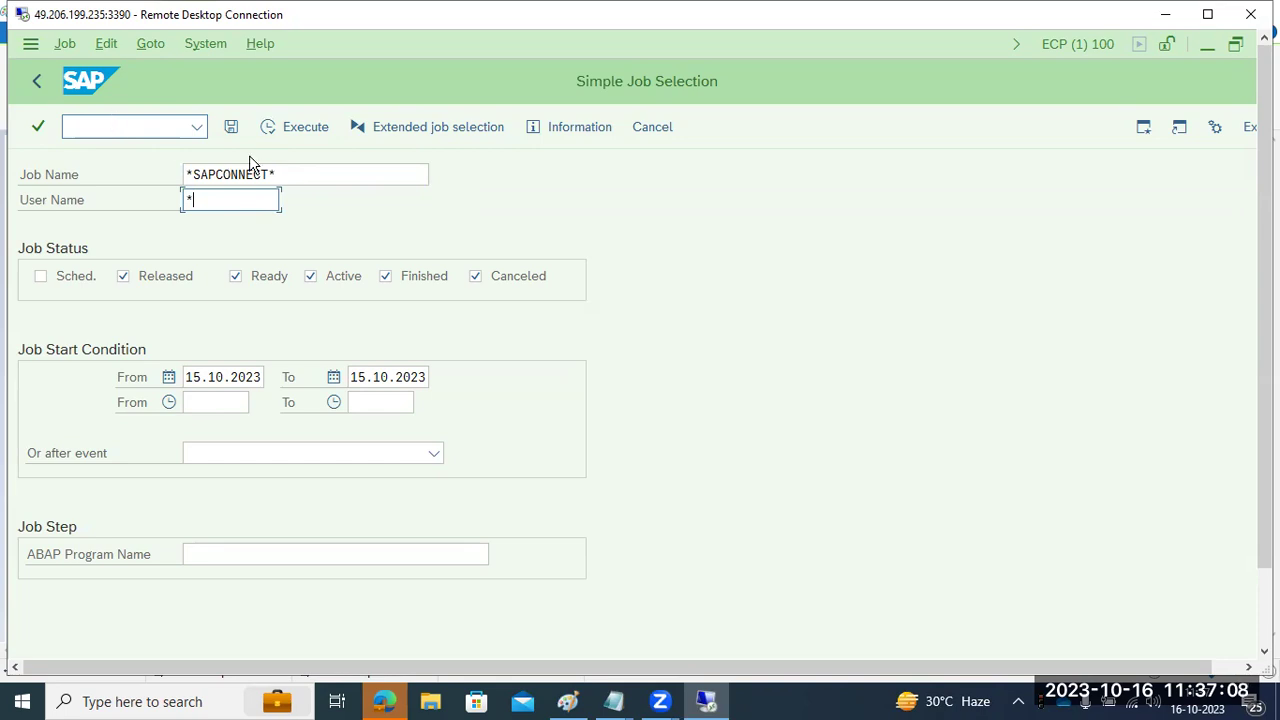
key(shift+Tab)
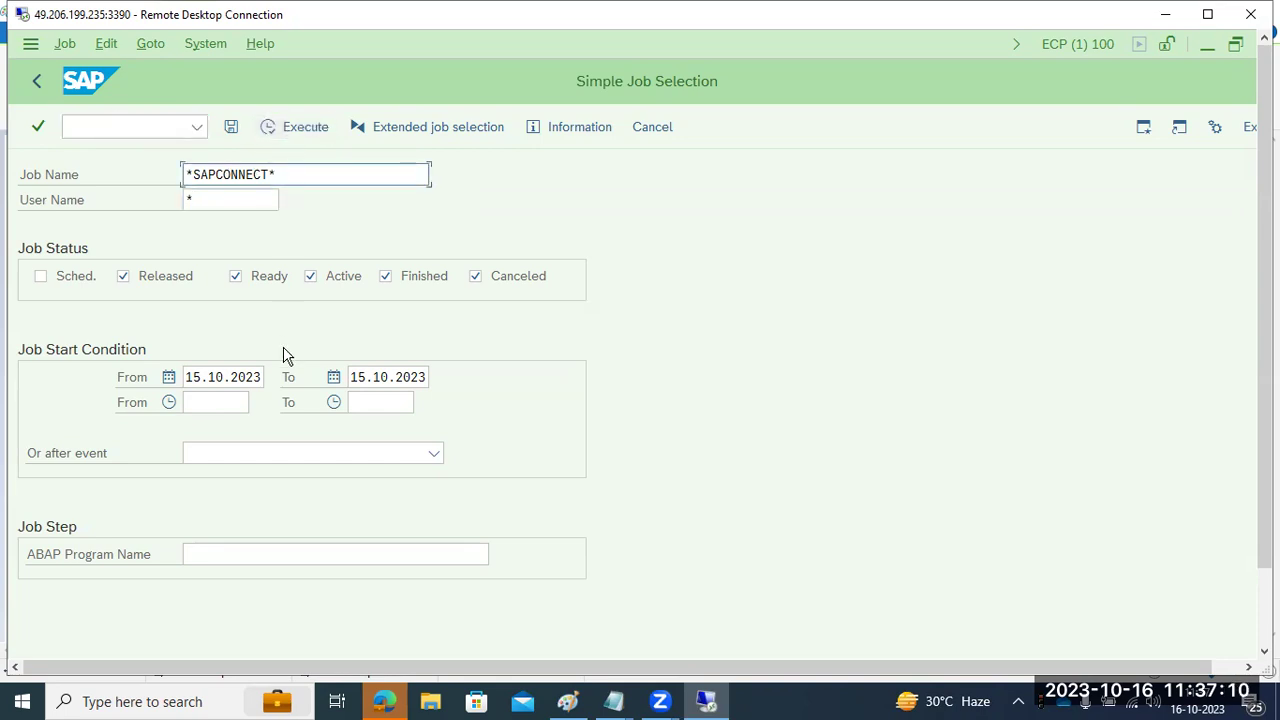
click(72, 277)
- Clear both start dates and execute the job selection
click(225, 377)
double_click(225, 377)
key(Delete)
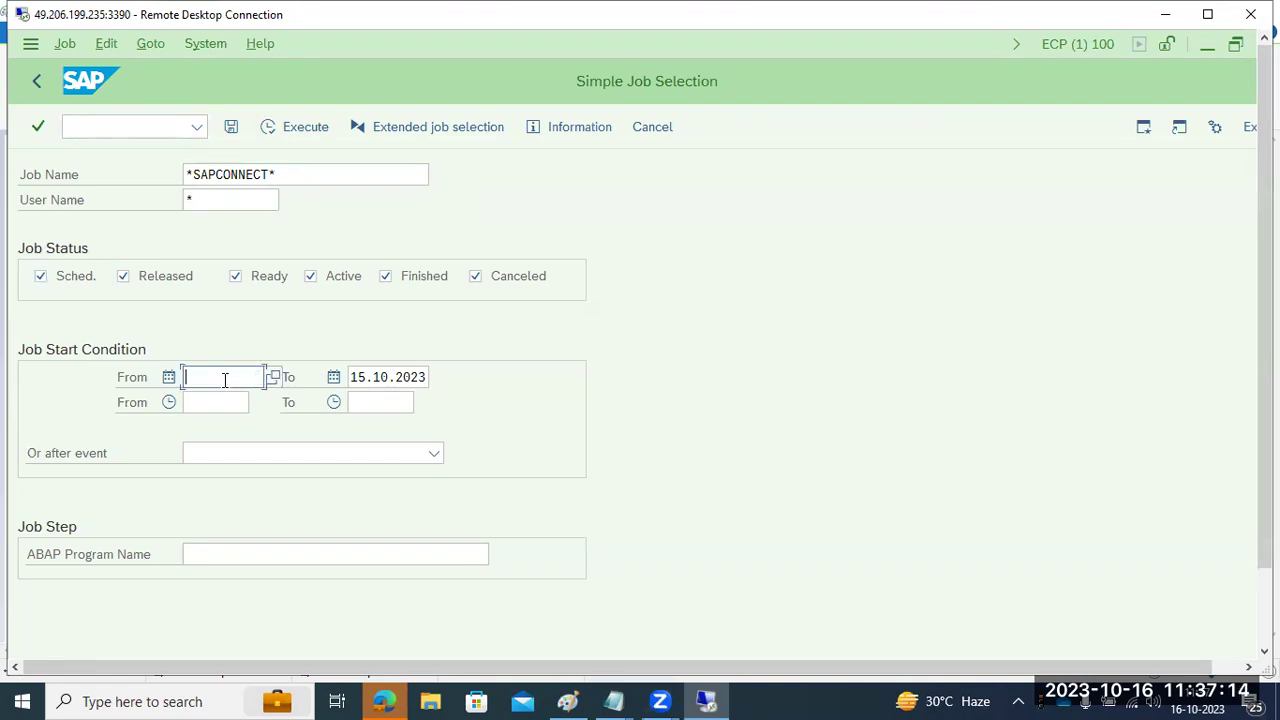
key(Tab)
key(Delete)
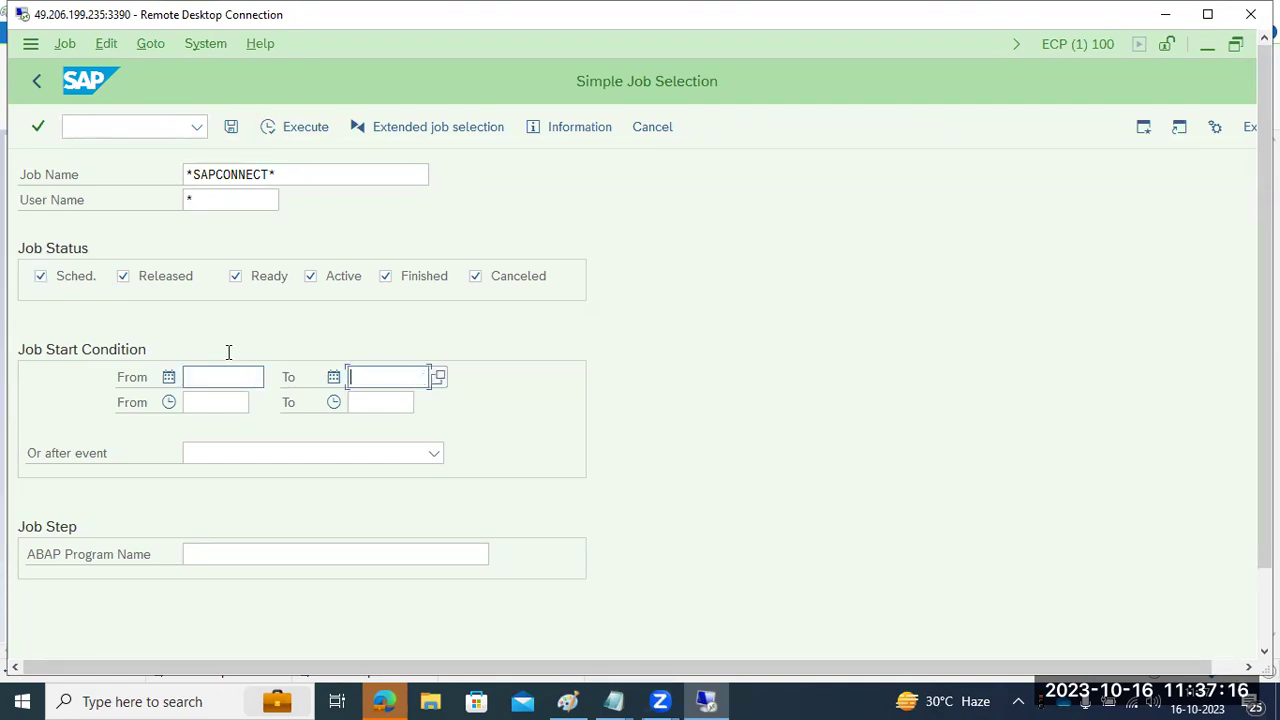
click(294, 127)
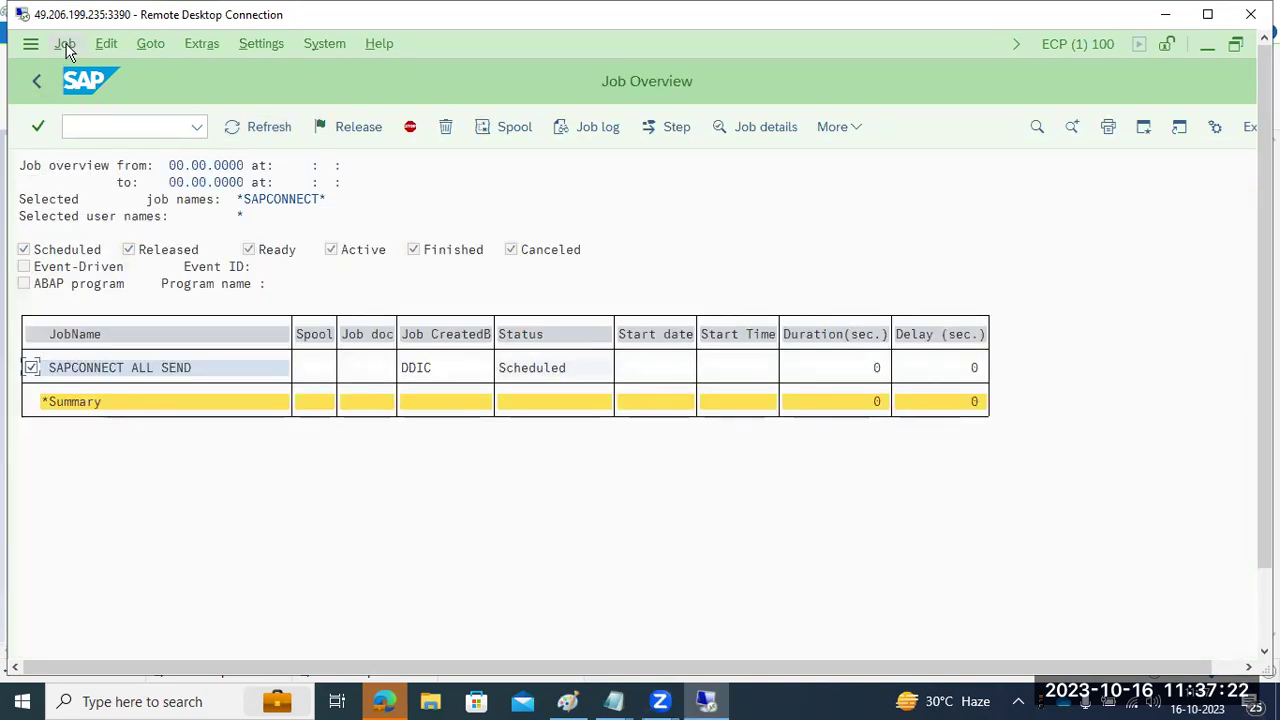
- Inspect the SAPCONNECT ALL SEND job details and its frequency, then return to the list
double_click(133, 367)
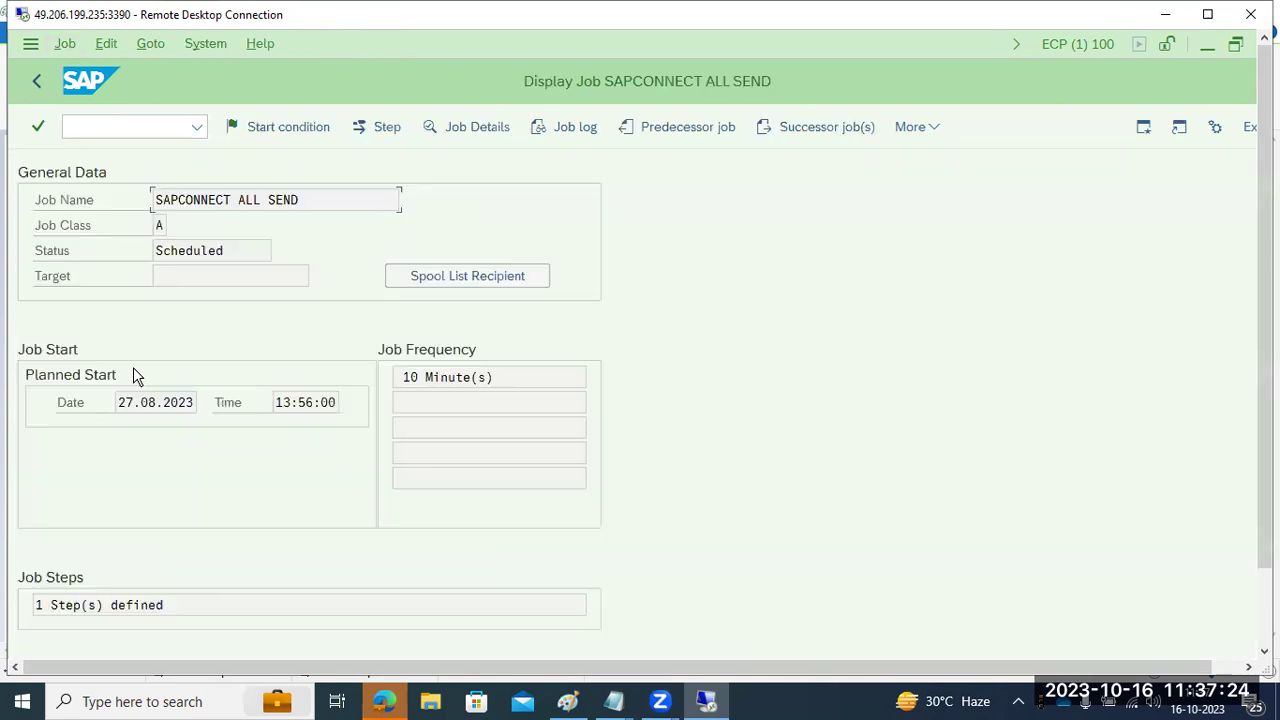
drag(410, 377, 490, 377)
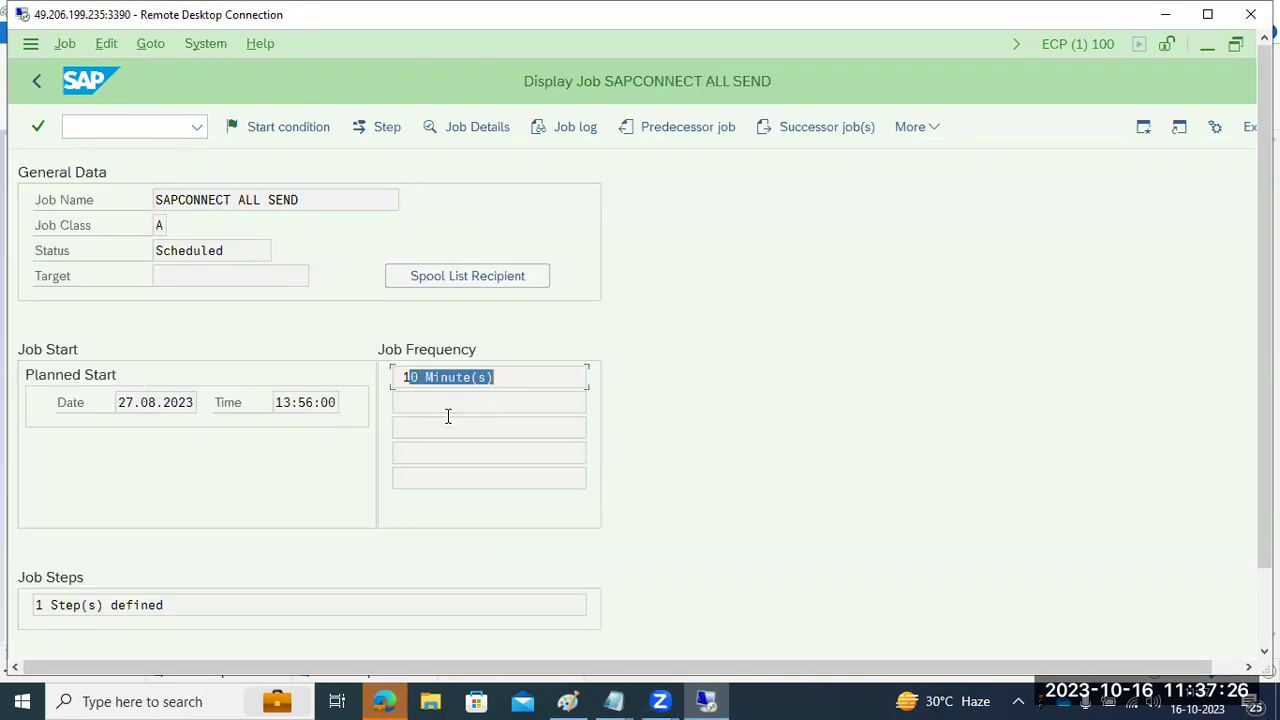
click(38, 88)
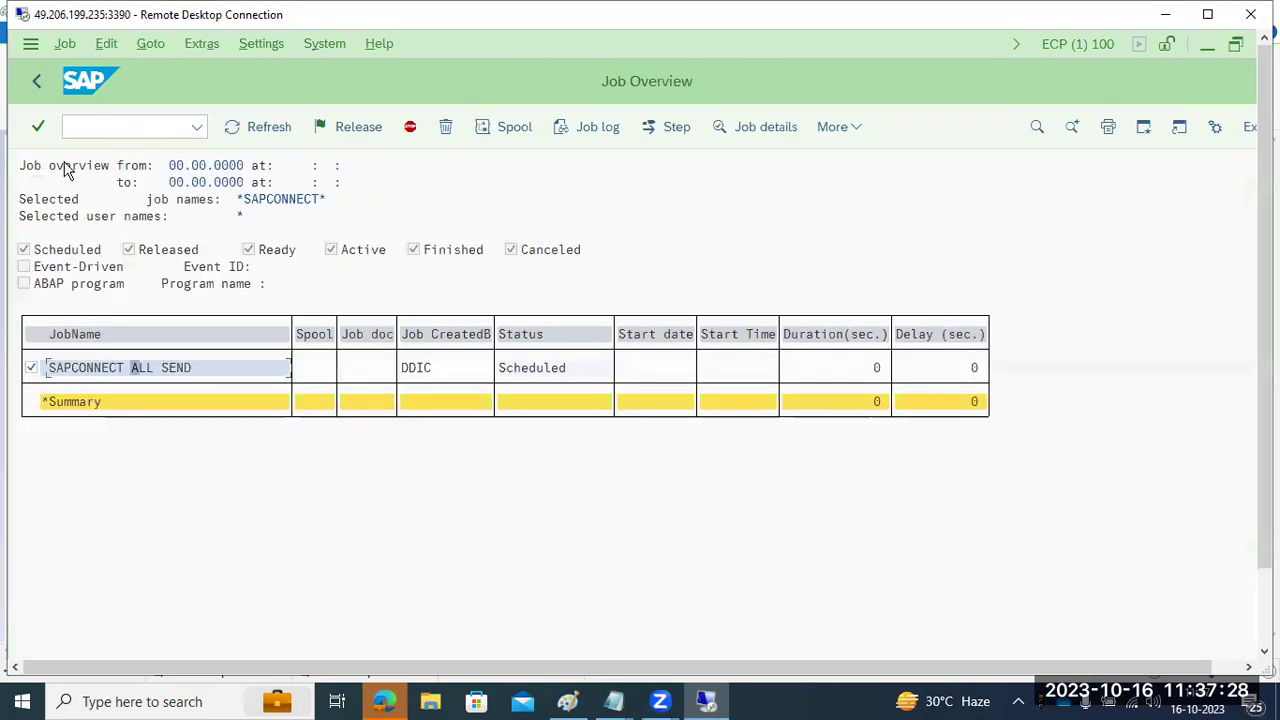
- Copy the SAPCONNECT job with an immediate, run-once start condition and save it
click(66, 45)
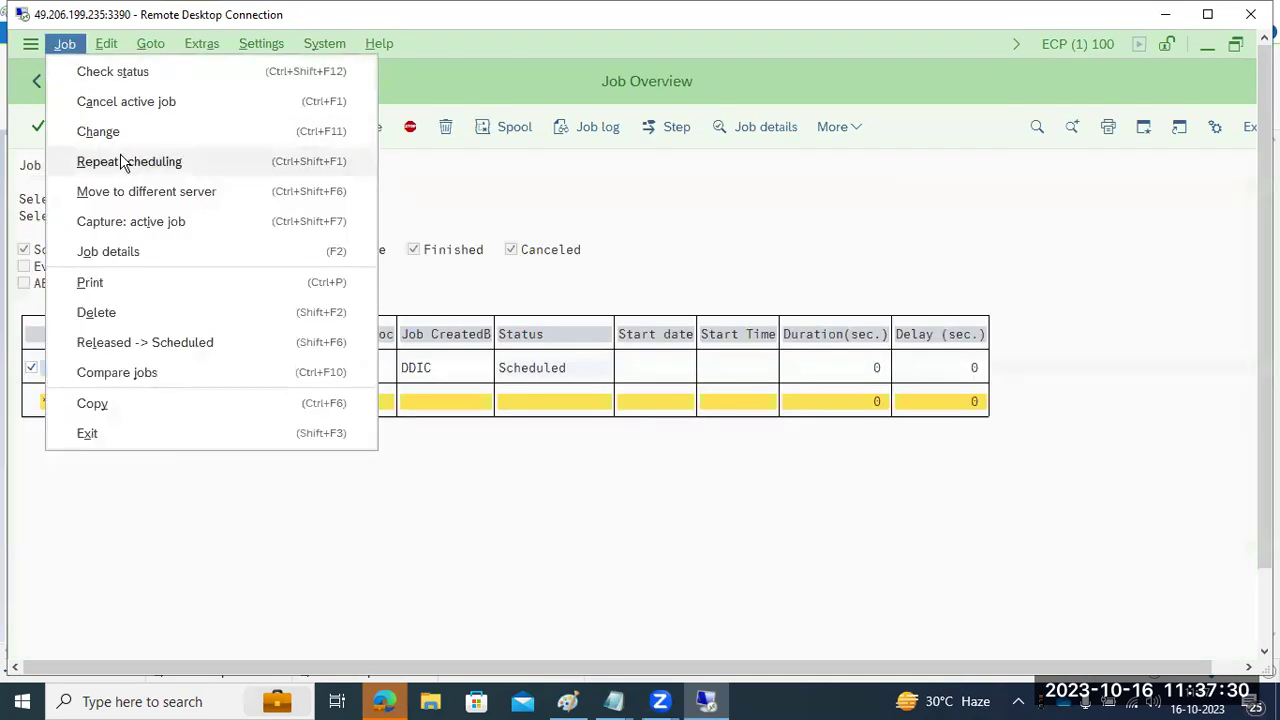
click(120, 161)
click(97, 180)
click(112, 634)
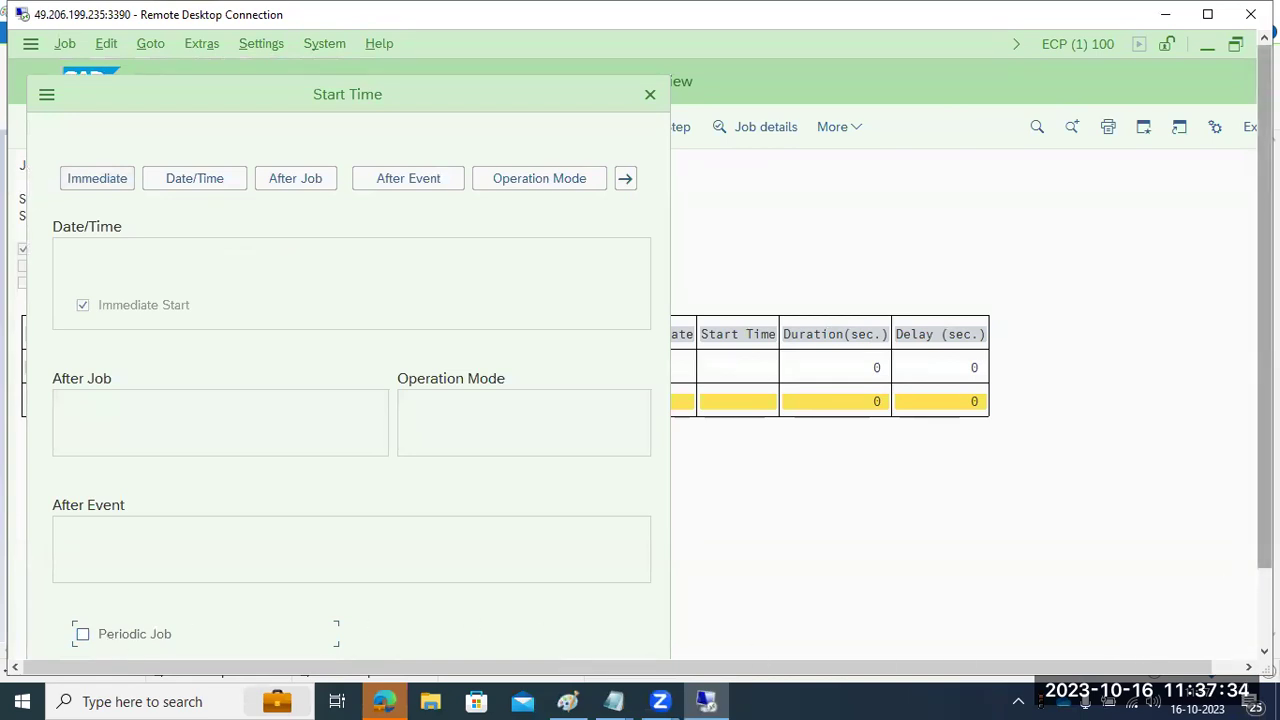
click(1264, 605)
click(438, 601)
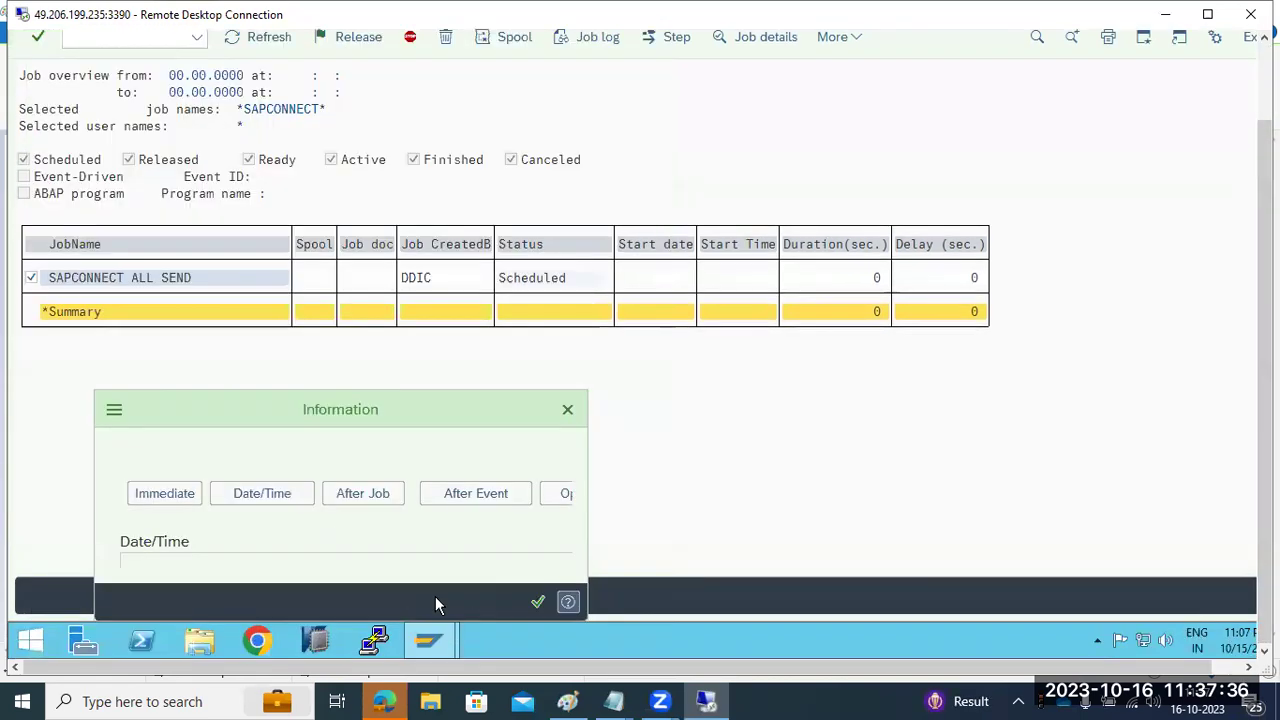
click(537, 603)
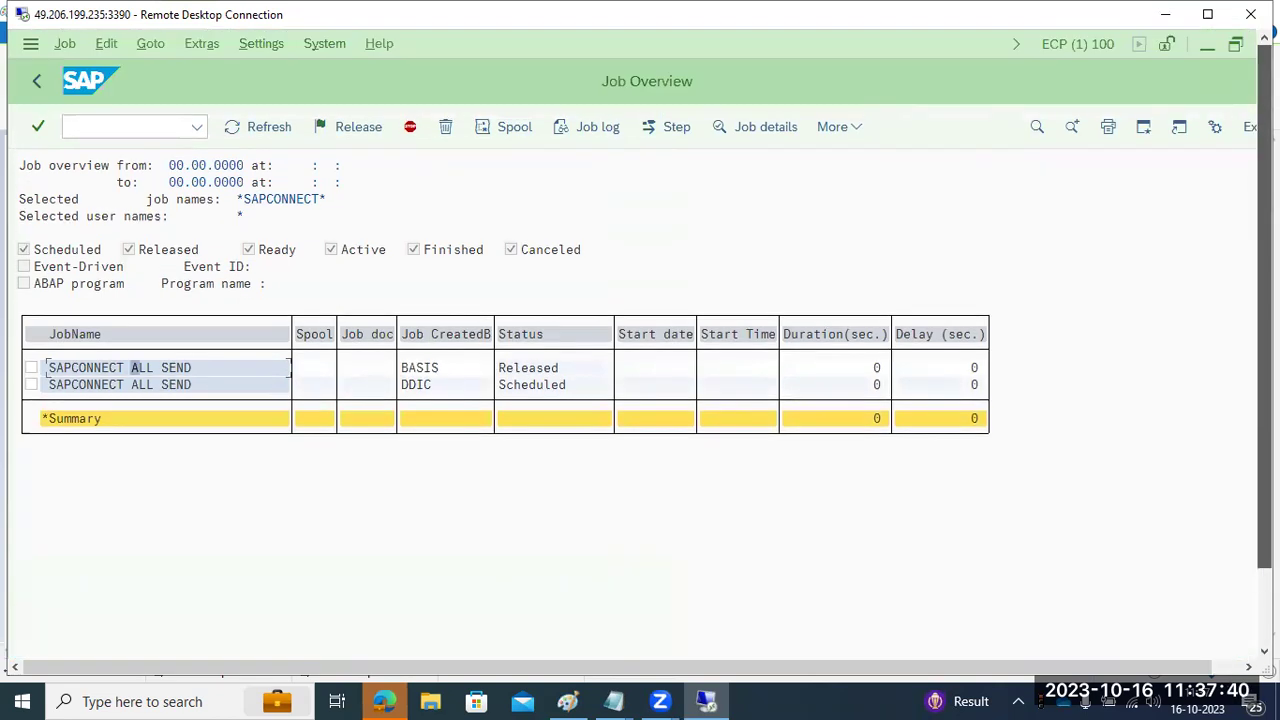
drag(1264, 400, 1264, 320)
- Refresh the job list and release the newly created job
click(270, 132)
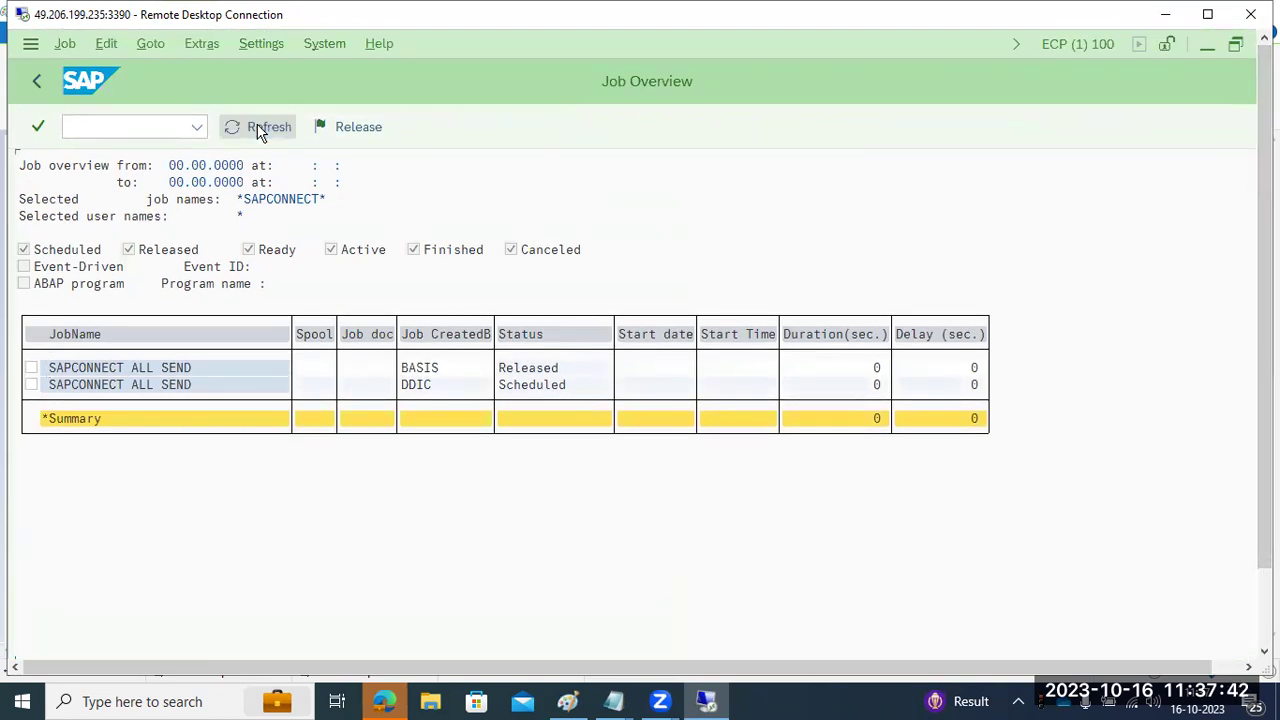
click(31, 370)
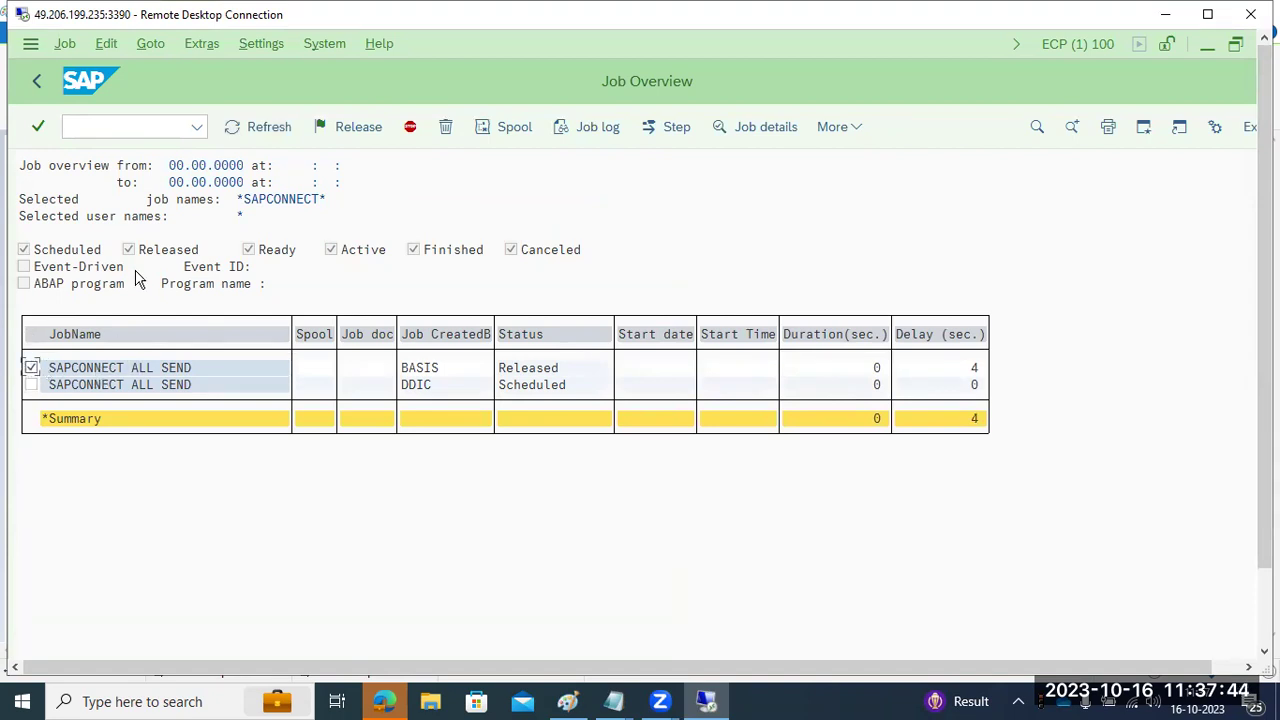
click(335, 130)
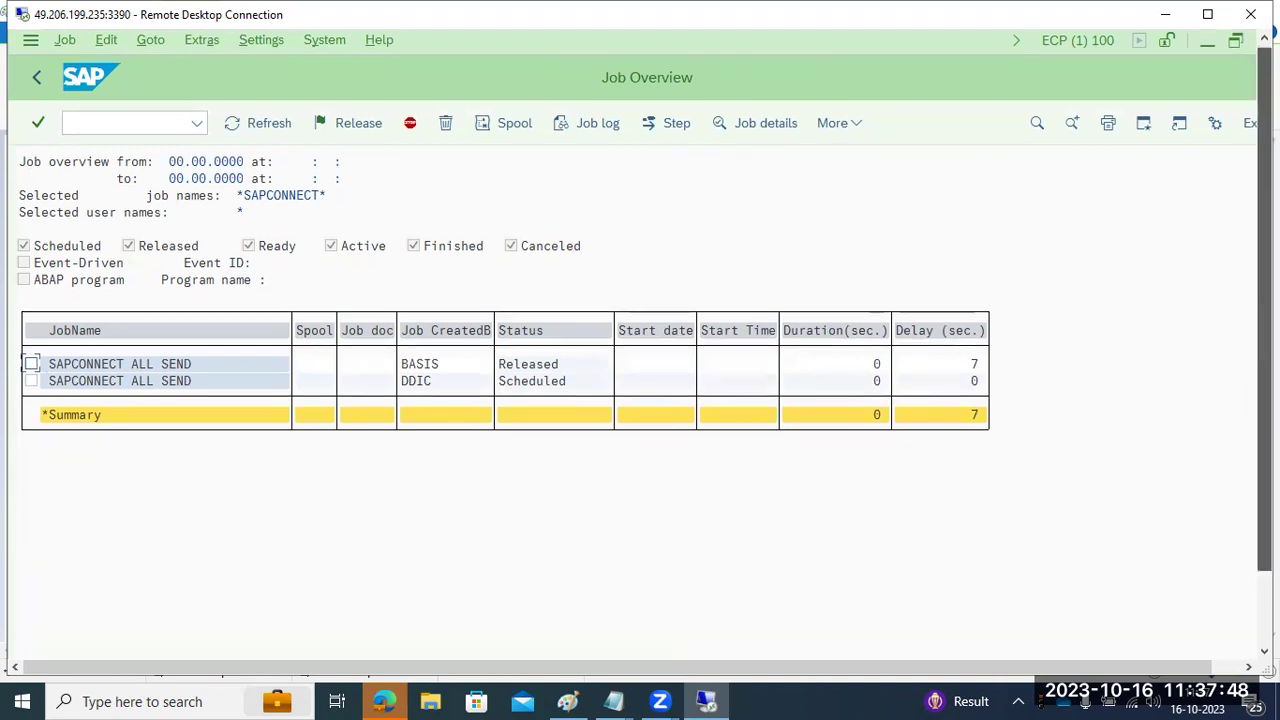
click(1264, 605)
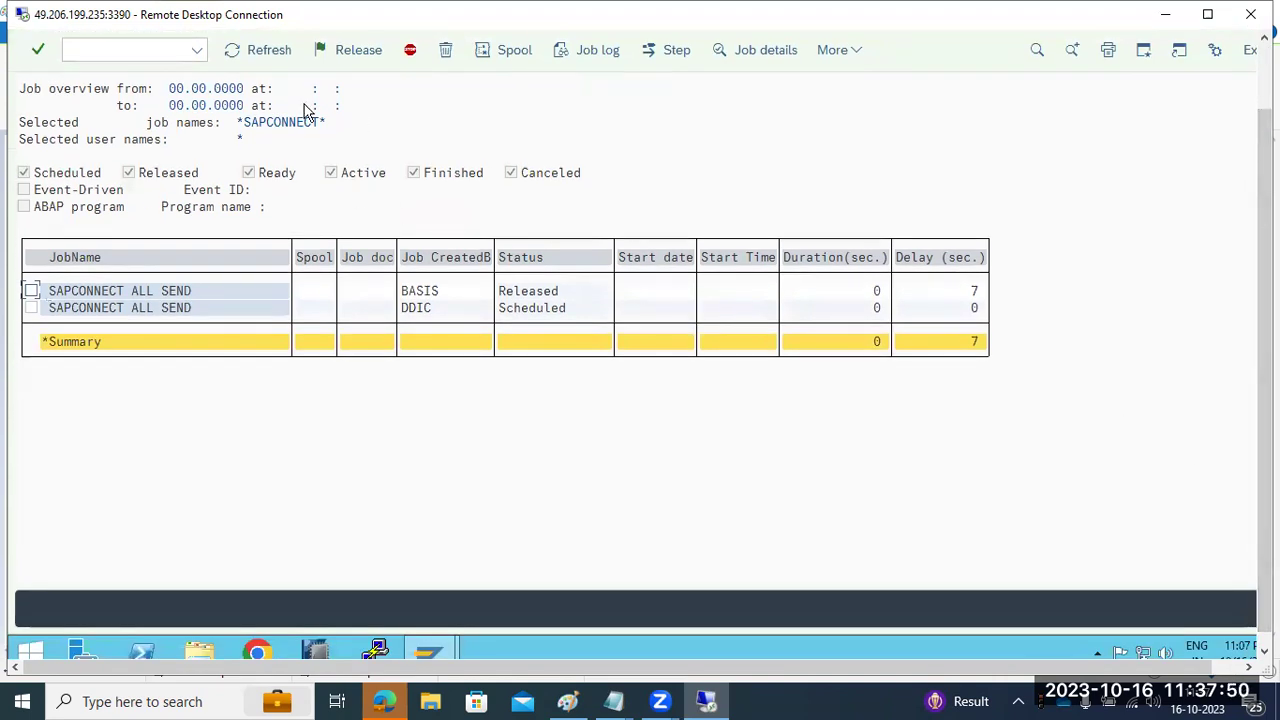
- Refresh the job overview repeatedly to see the jobs' current status and delays
click(32, 291)
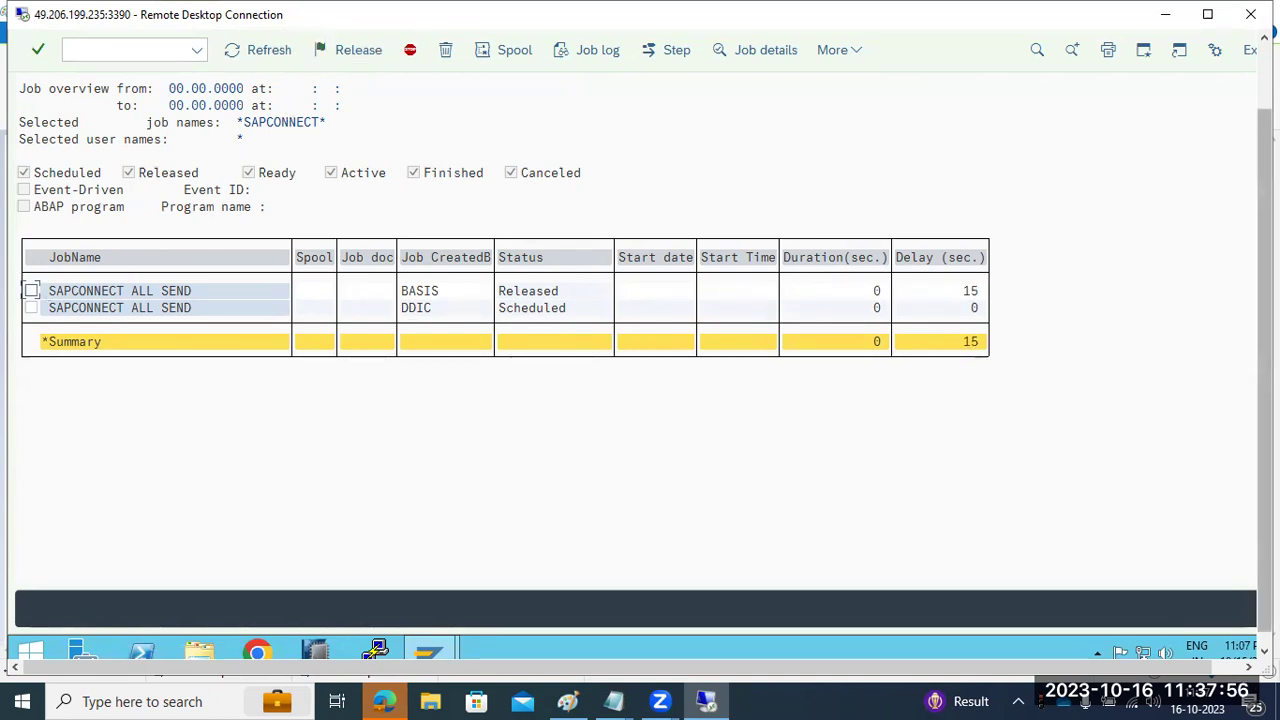
scroll(1248, 477, up, 2)
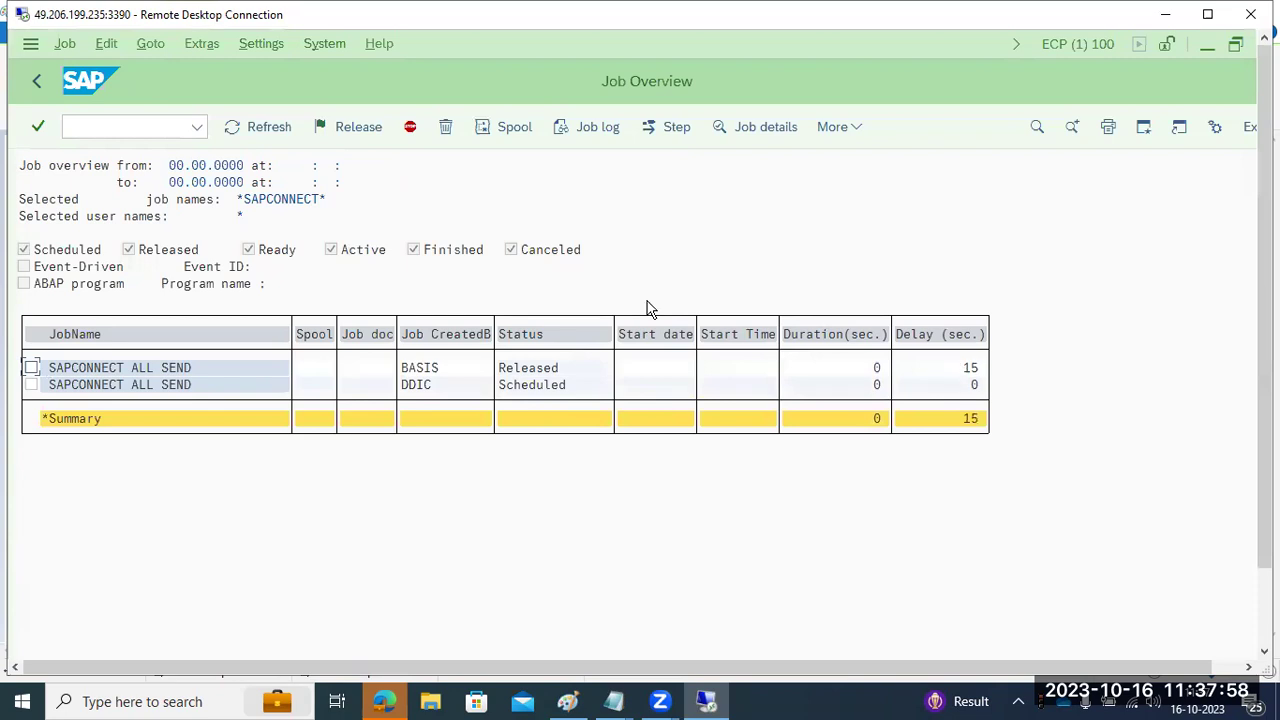
click(257, 127)
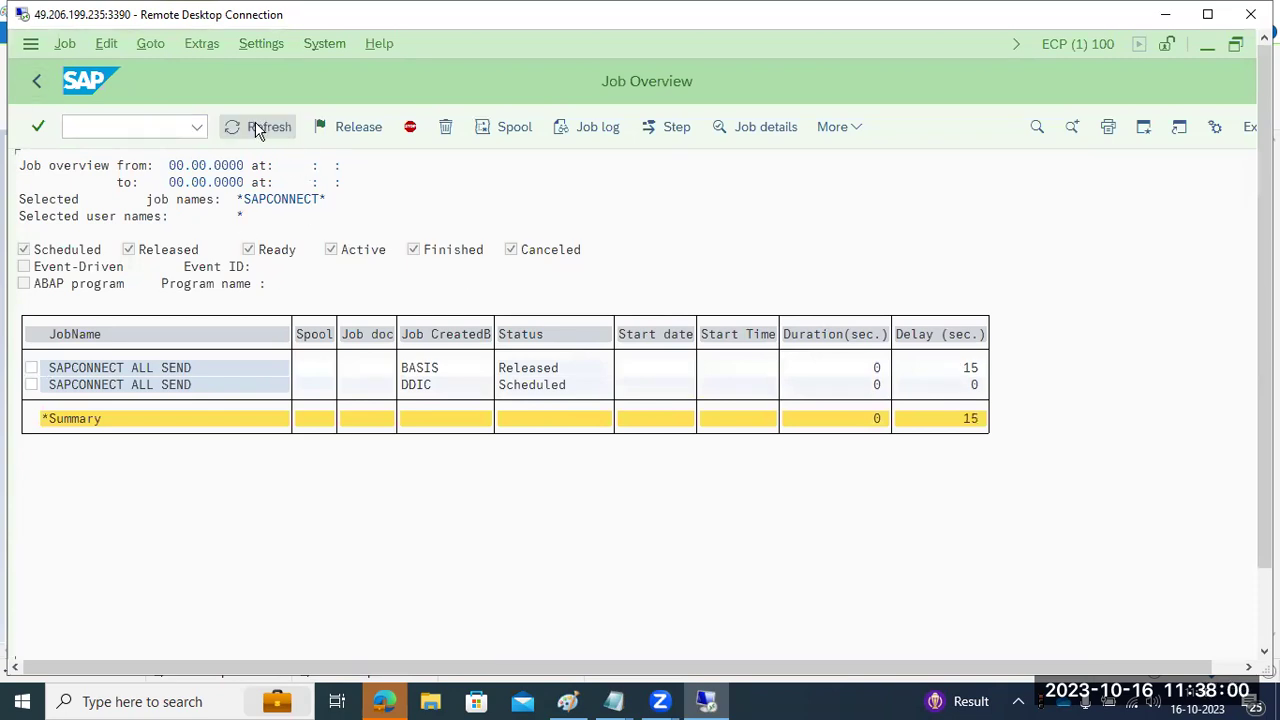
click(257, 128)
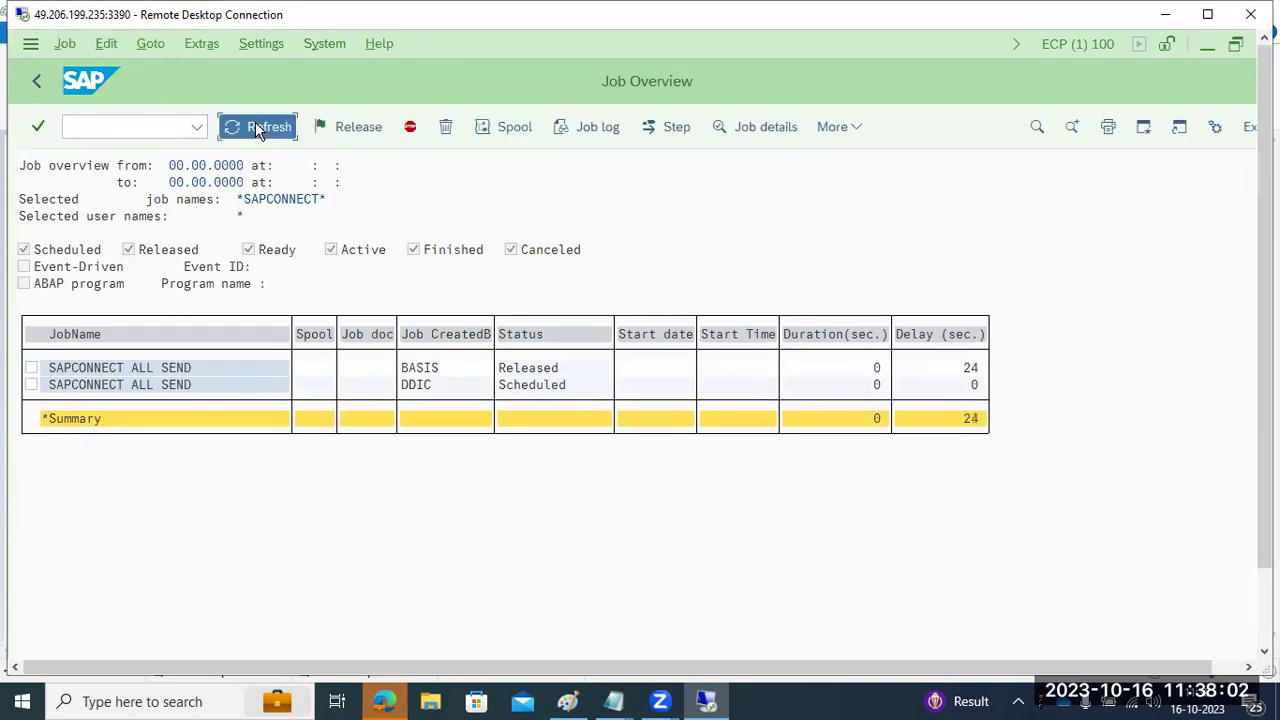
click(169, 127)
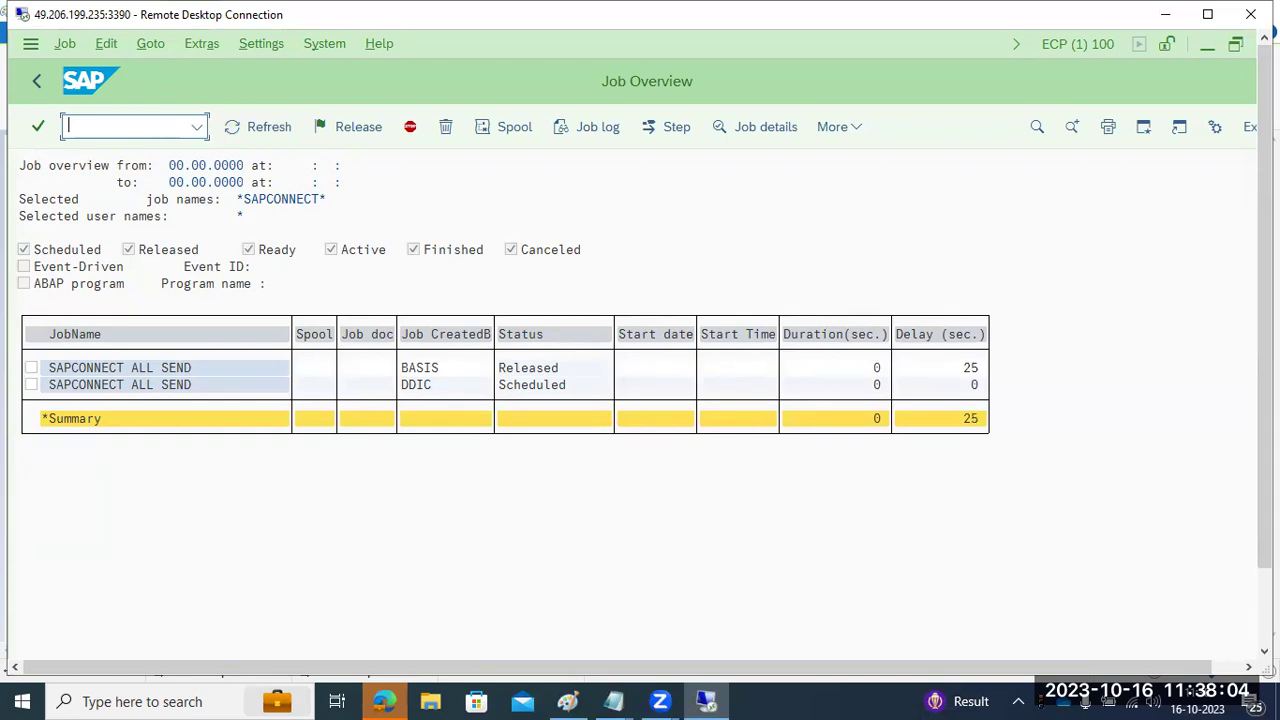
- Review the SM50 work processes, return to Easy Access, and run sm50 again
key(Return)
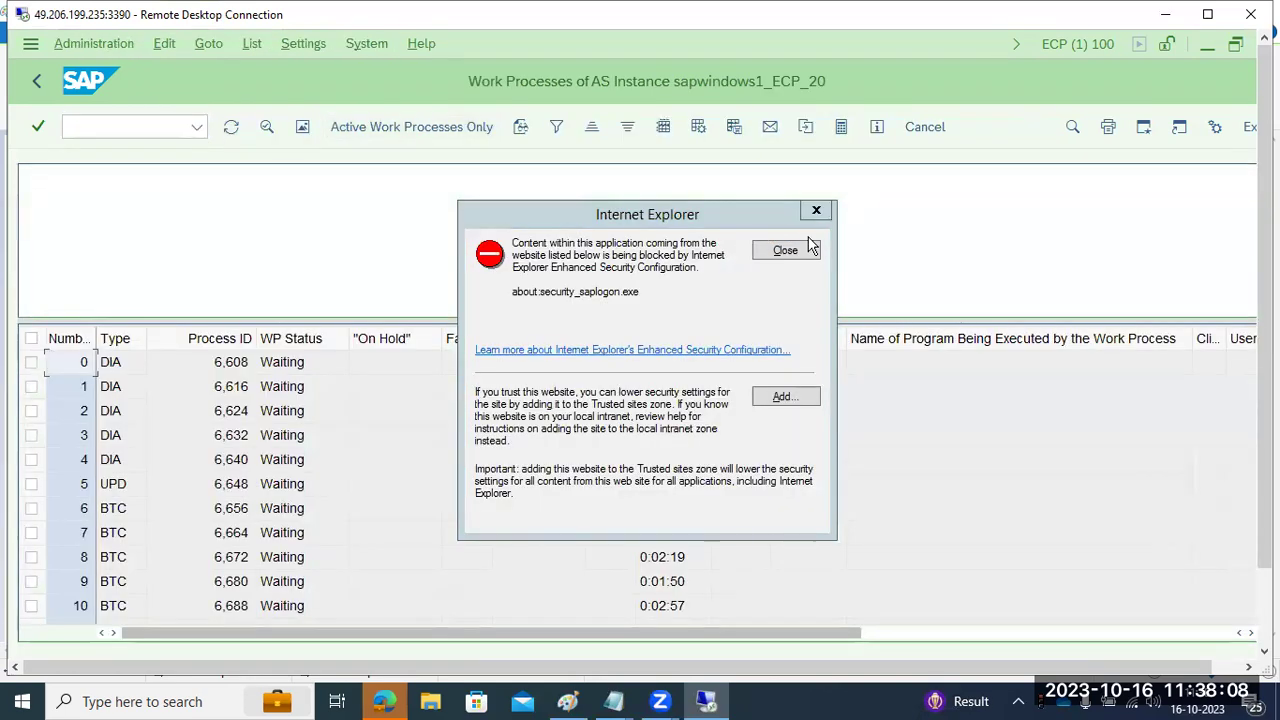
click(792, 252)
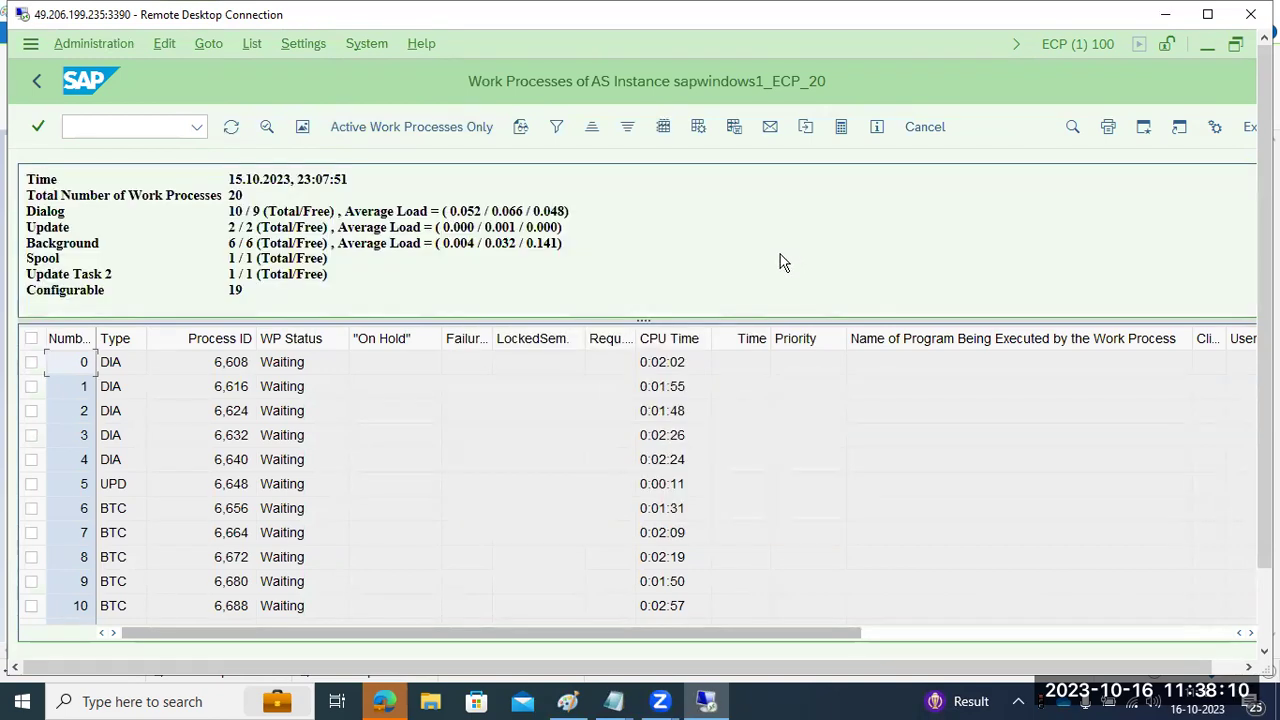
click(32, 83)
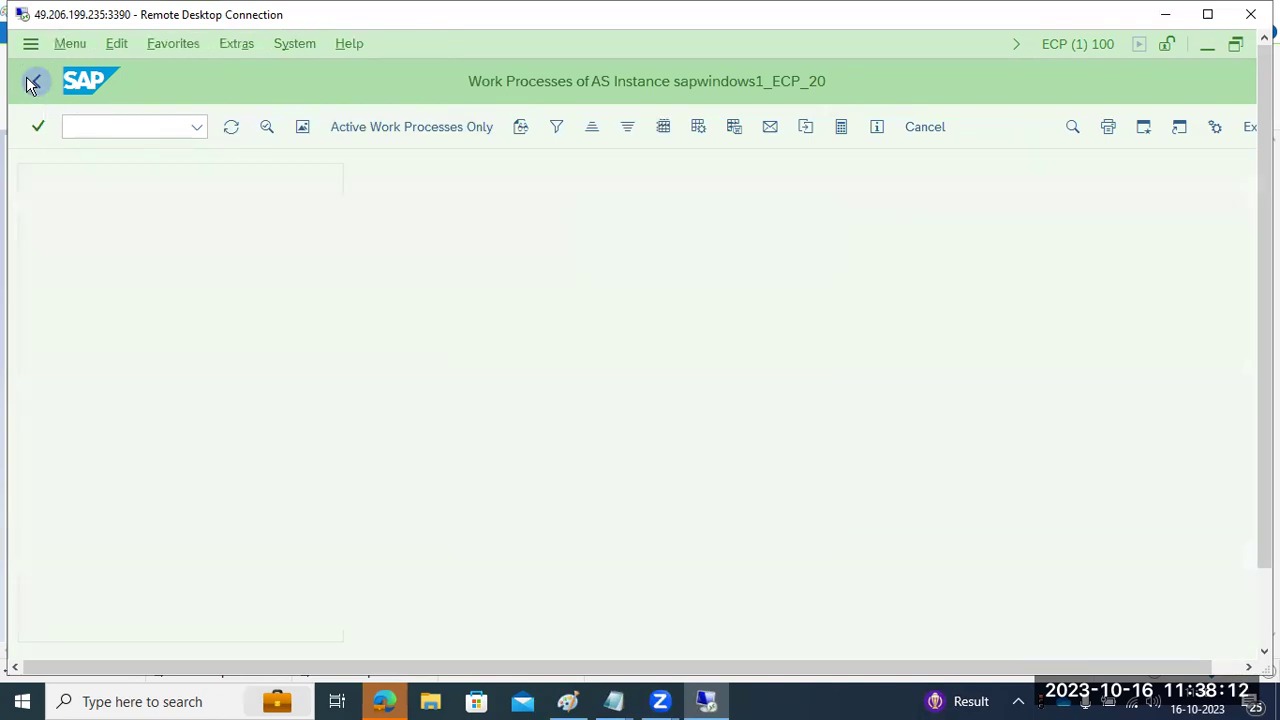
text(sm)
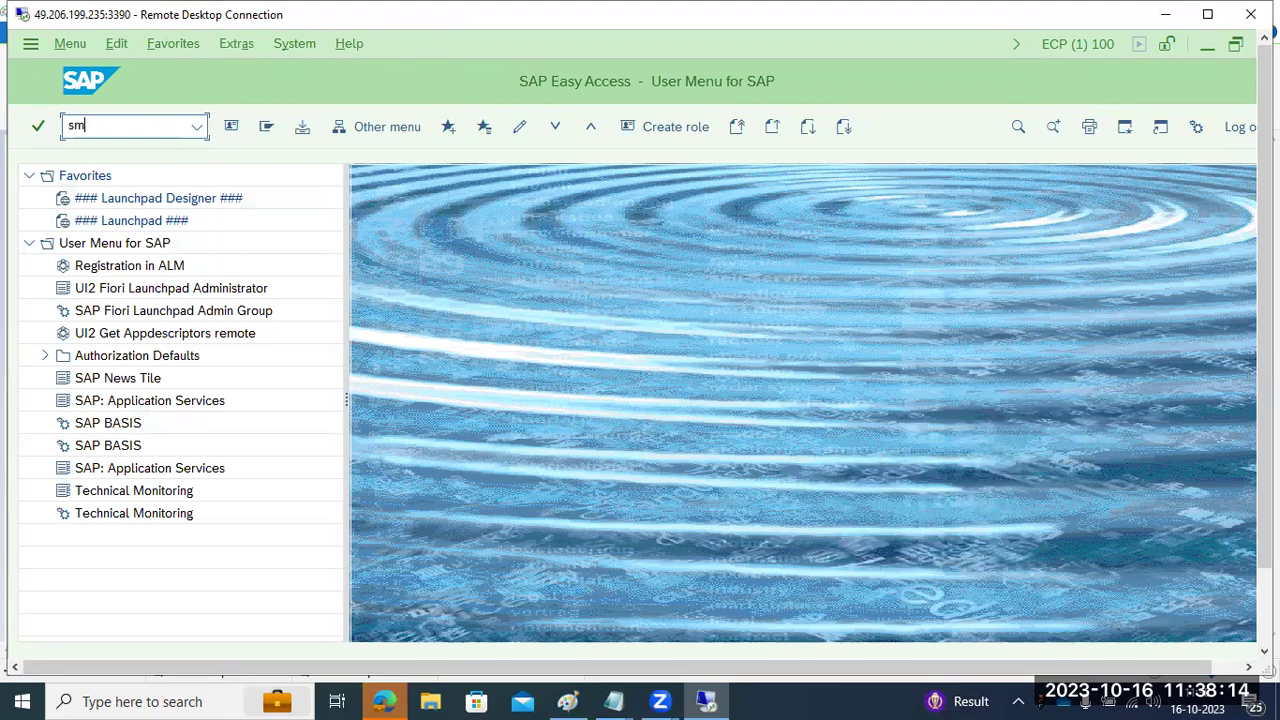
text(50)
key(Return)
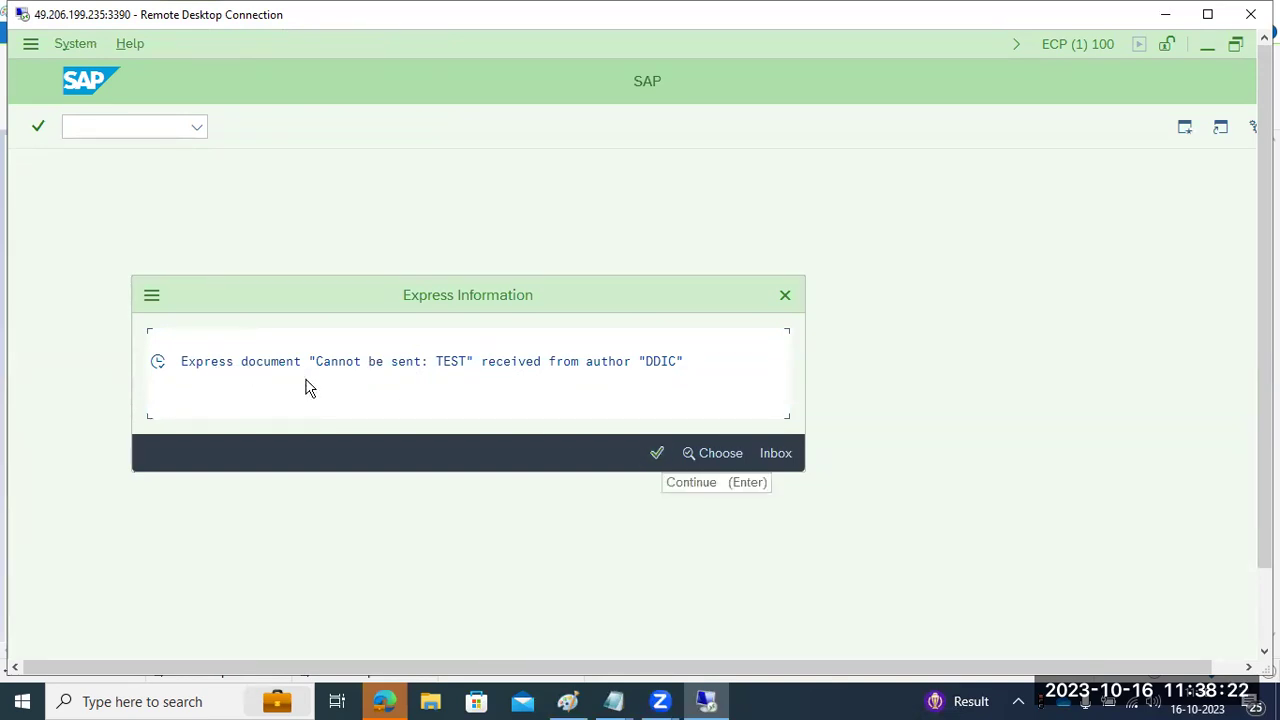
- Acknowledge the express notice and read the status text of message 817
click(659, 455)
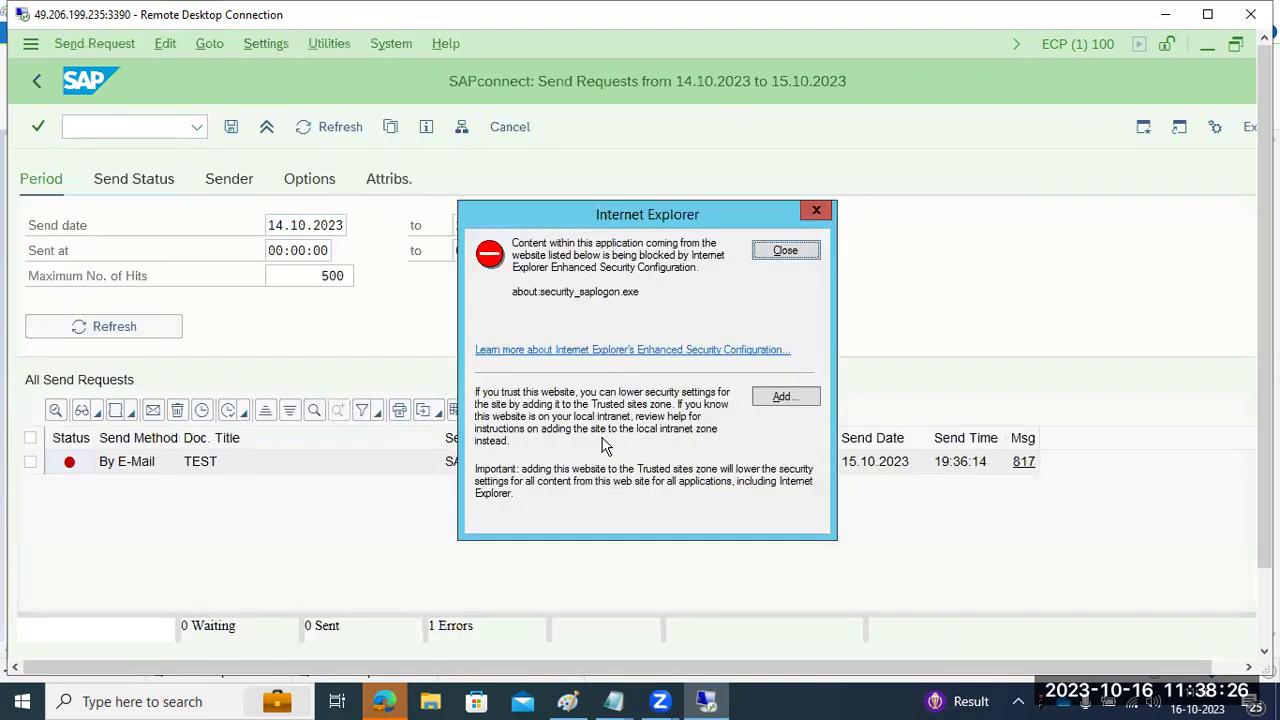
click(783, 254)
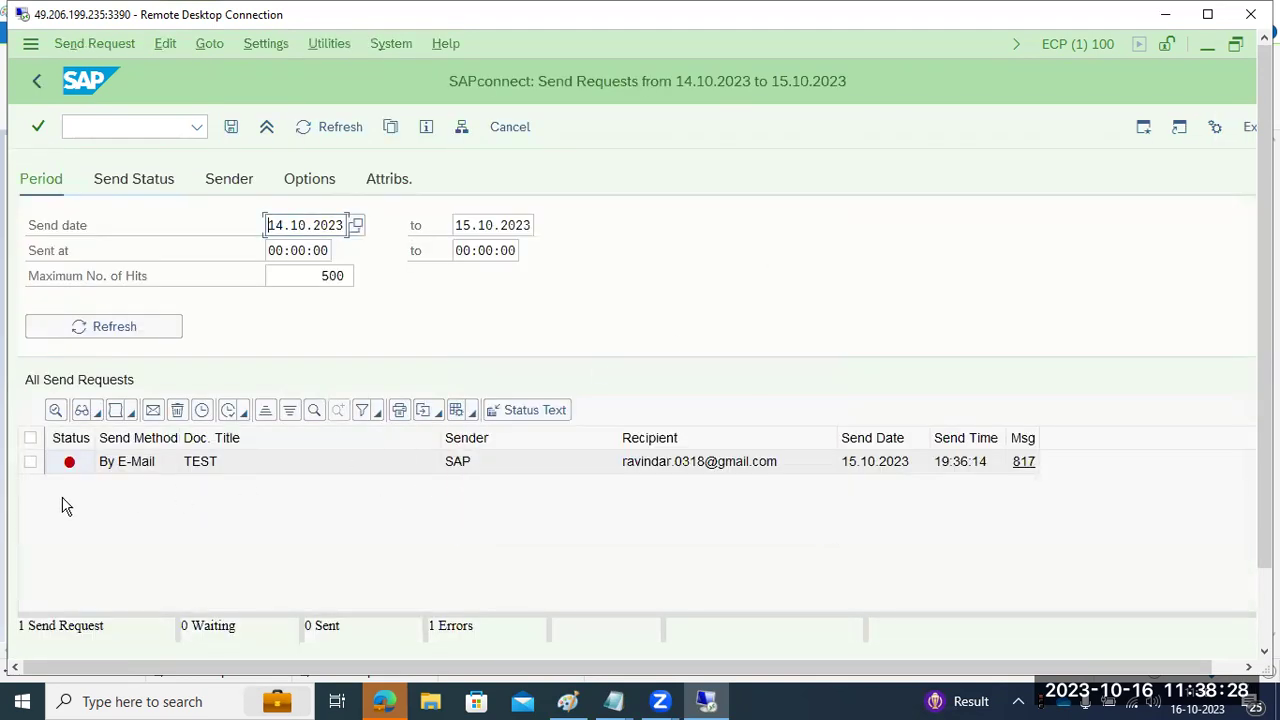
mouse_move(68, 470)
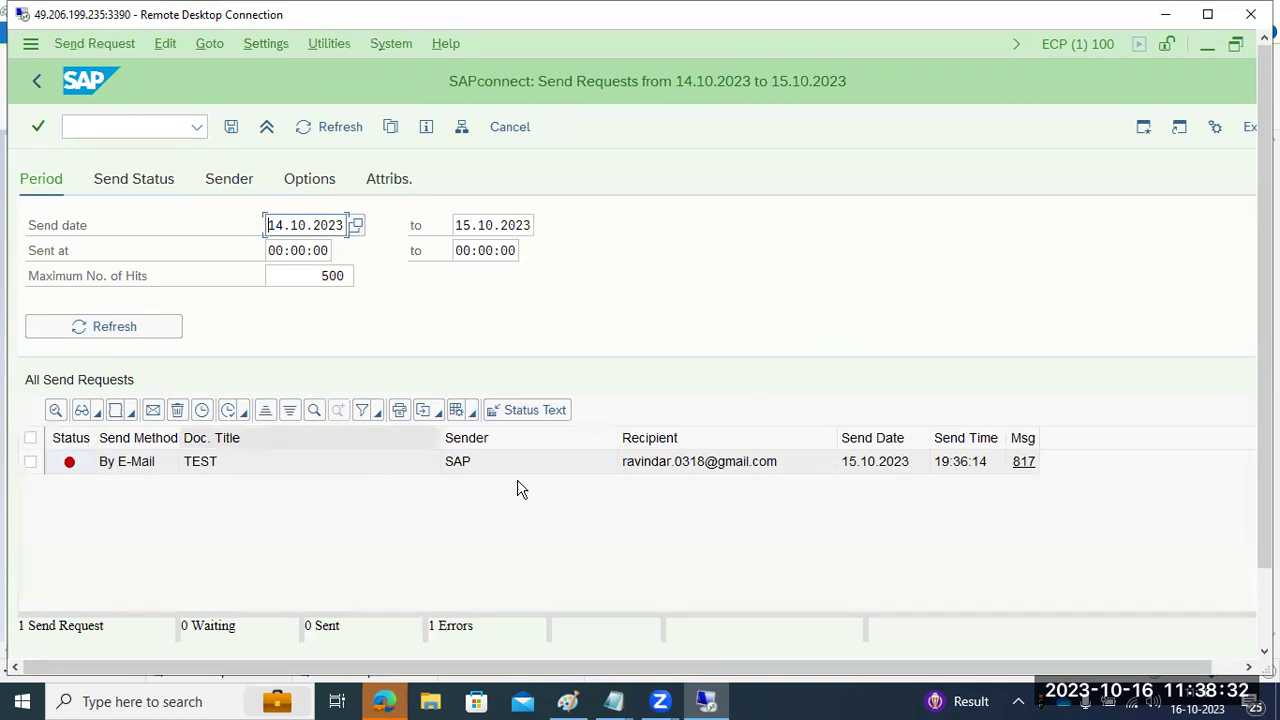
click(1024, 462)
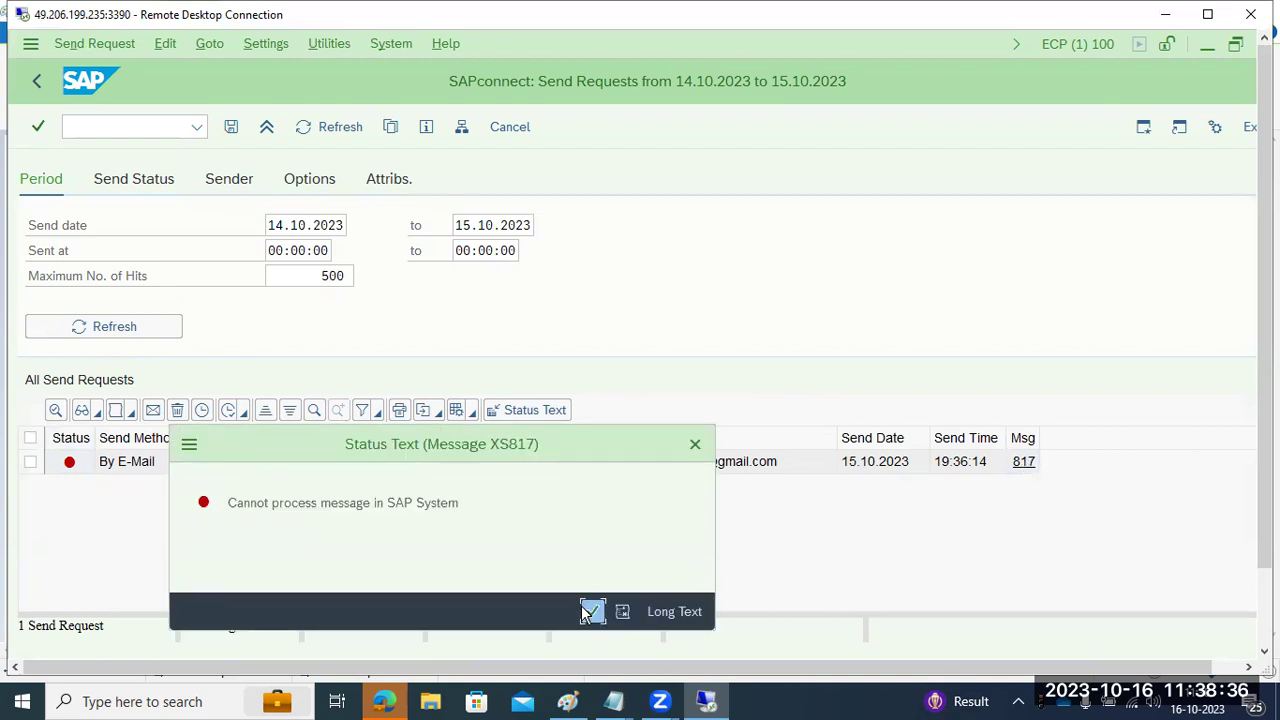
click(590, 610)
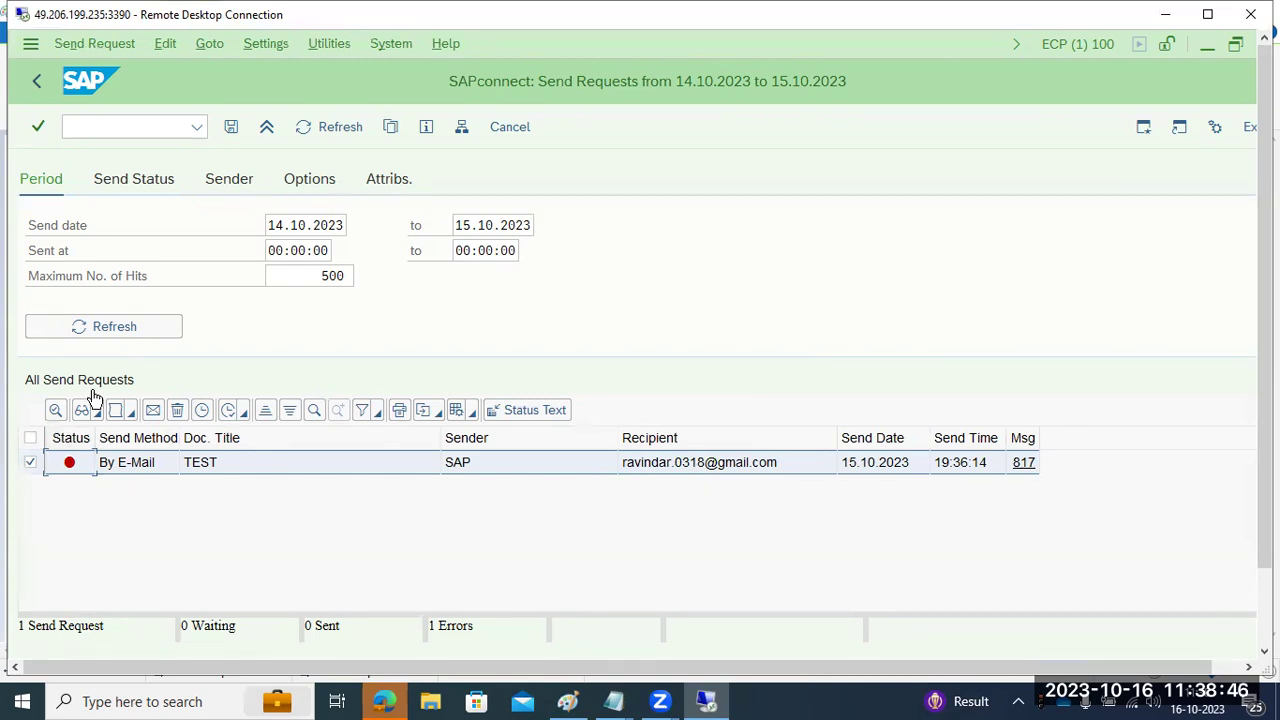
- Enter /nsco to open SAPconnect administration, then type sost in the command field
click(122, 127)
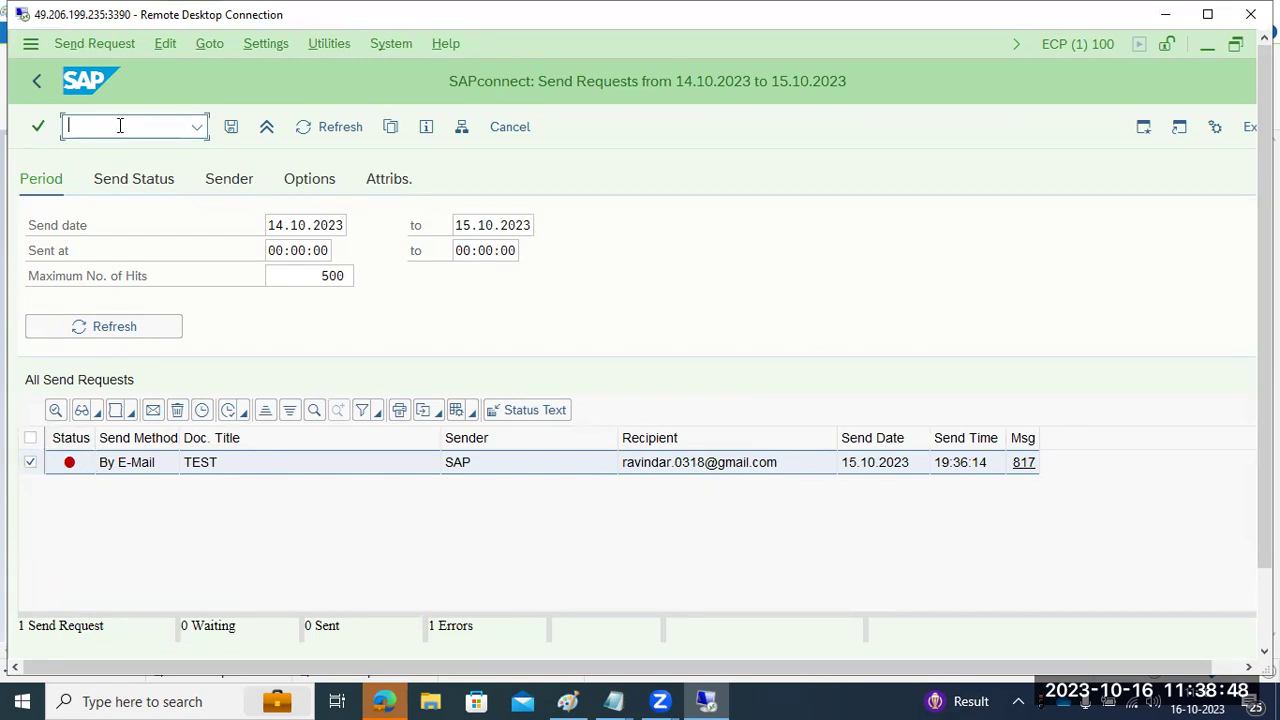
text(/nscot)
key(Return)
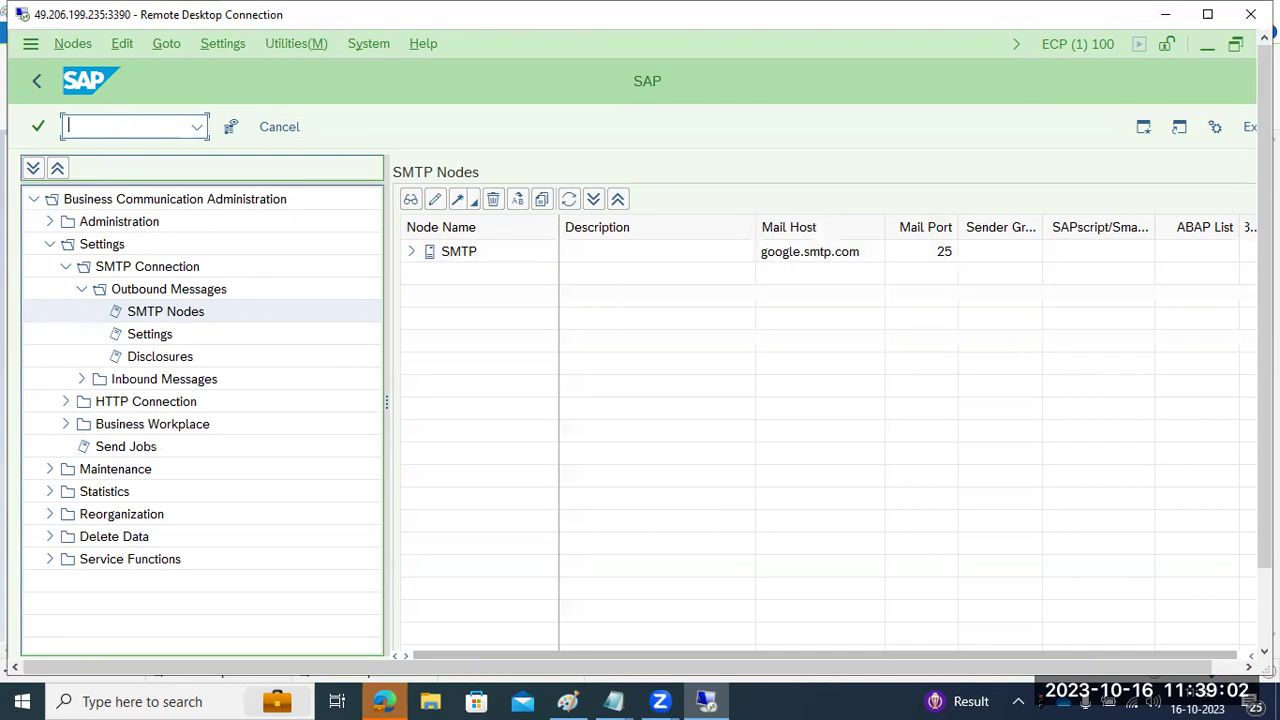
text(sost)
key(Return)
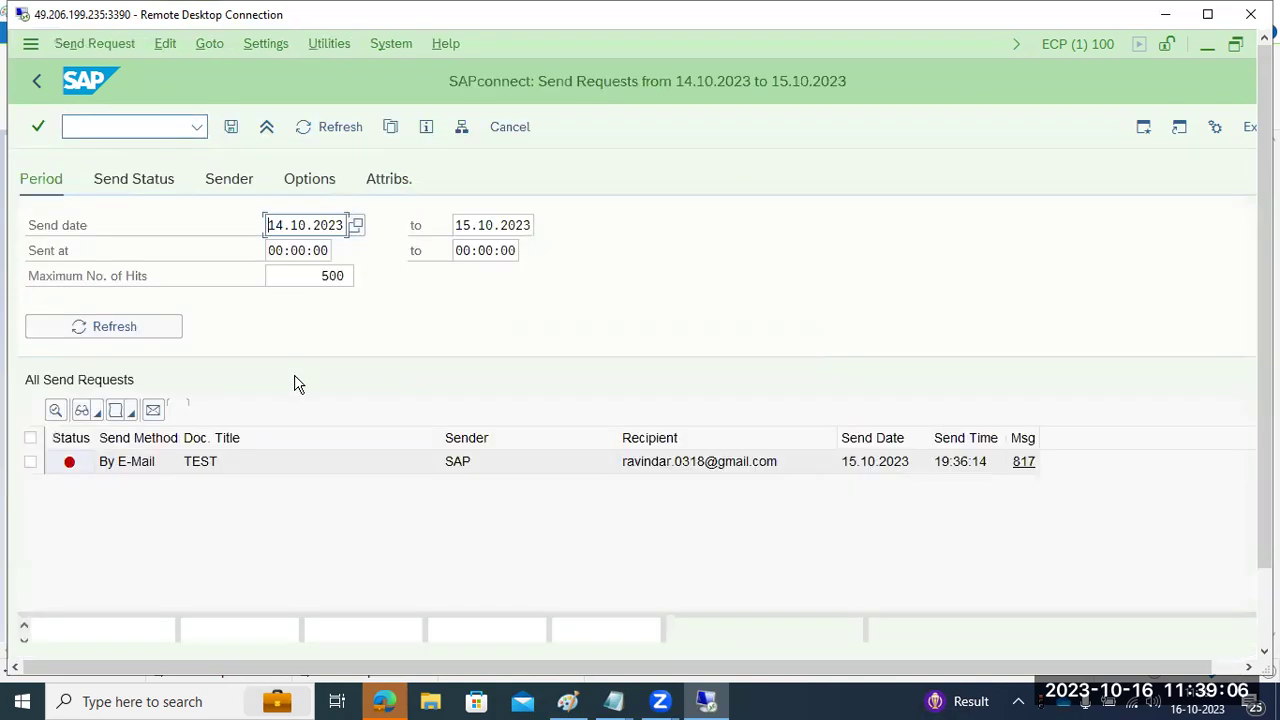
click(785, 252)
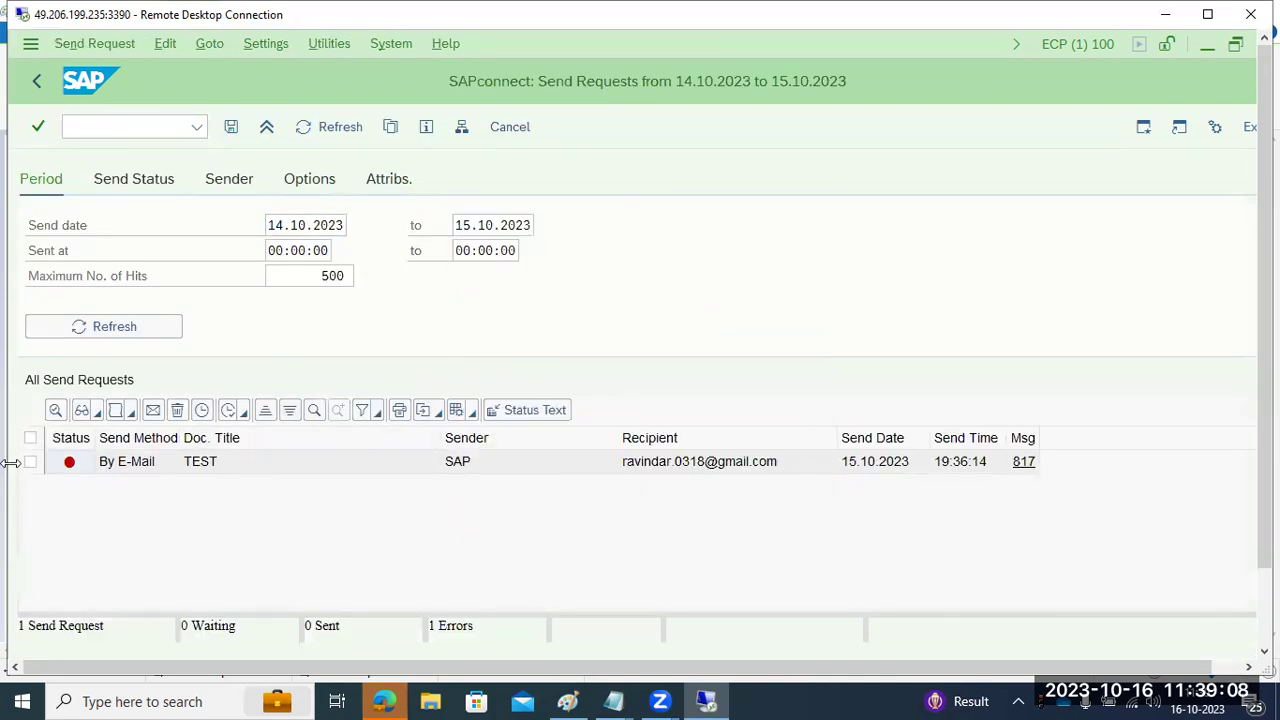
click(30, 437)
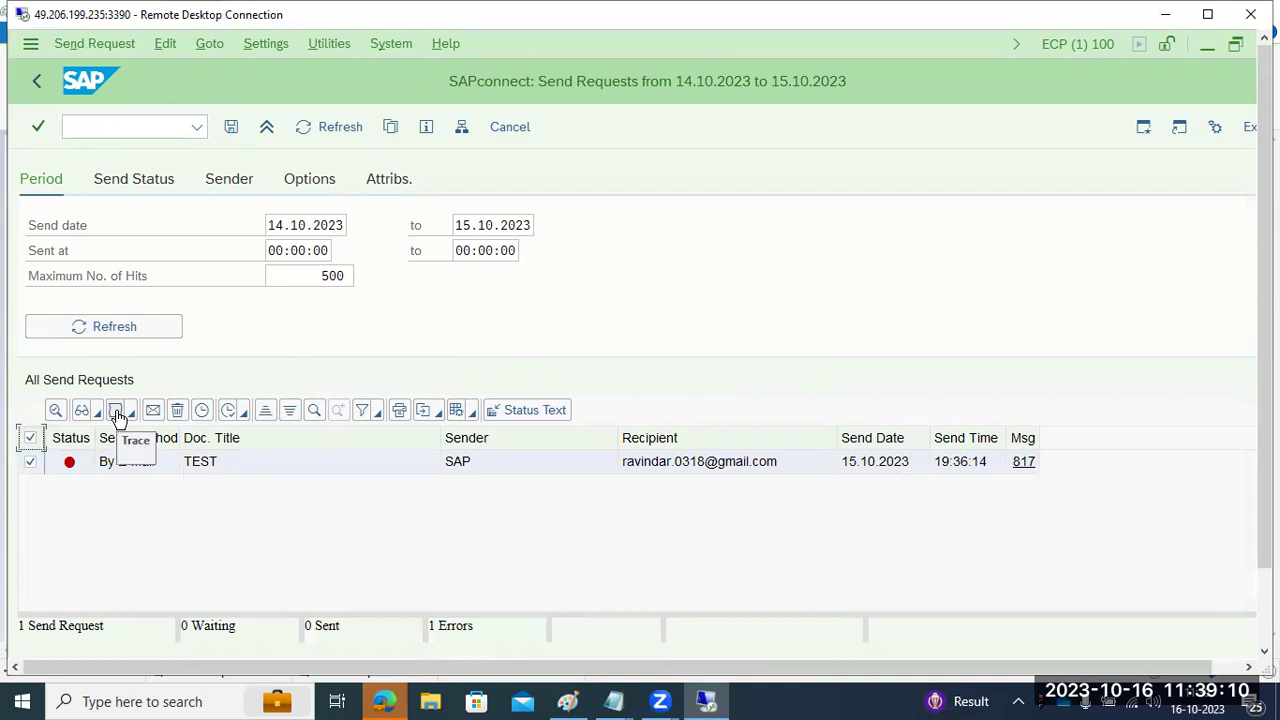
click(116, 411)
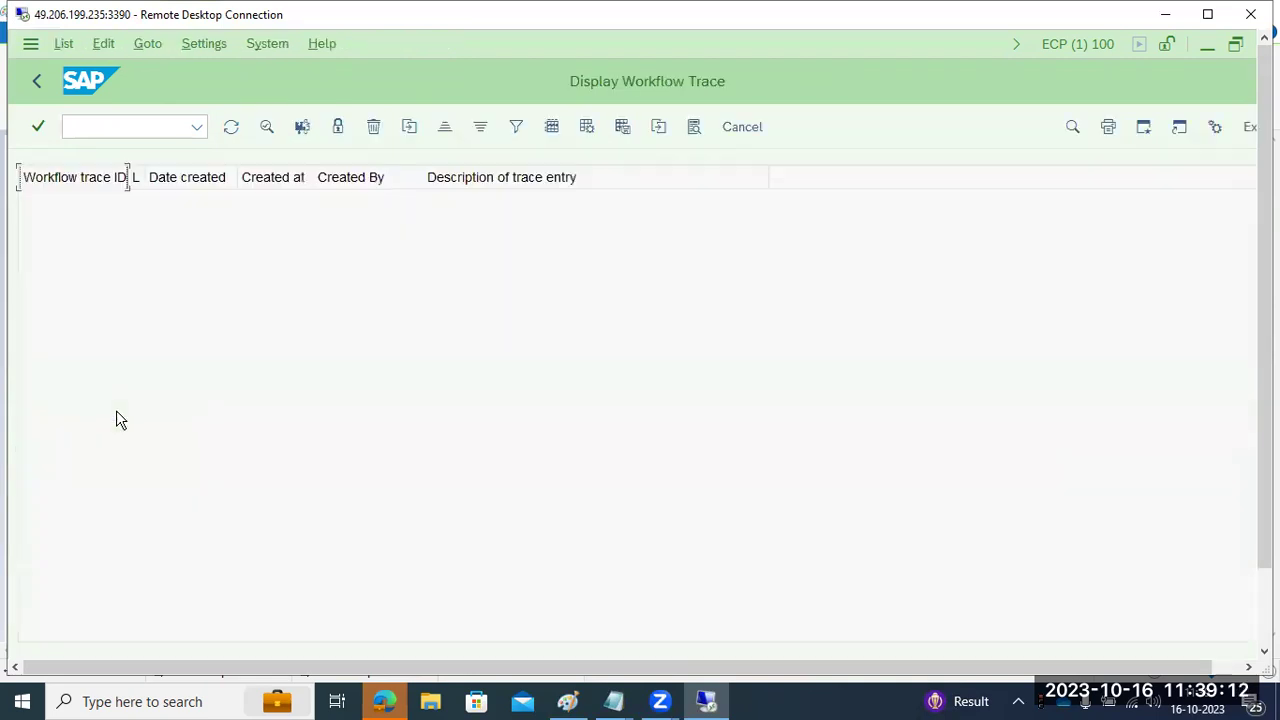
click(35, 82)
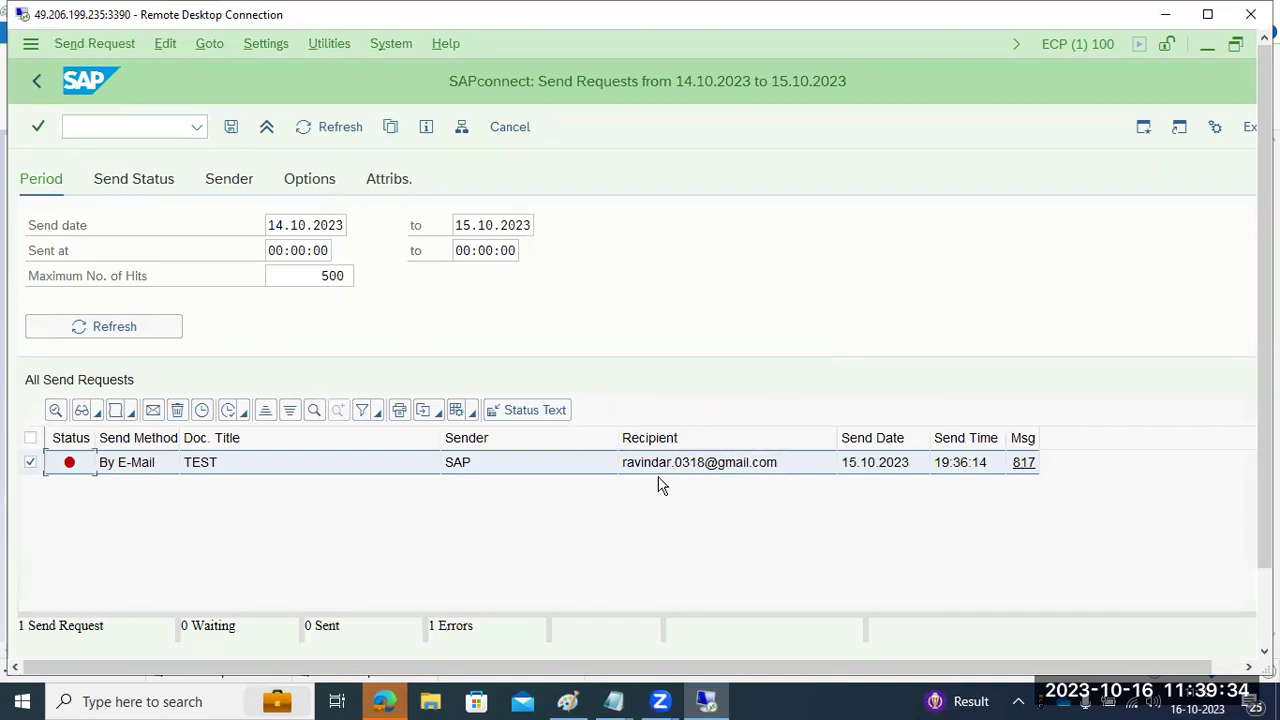
click(36, 80)
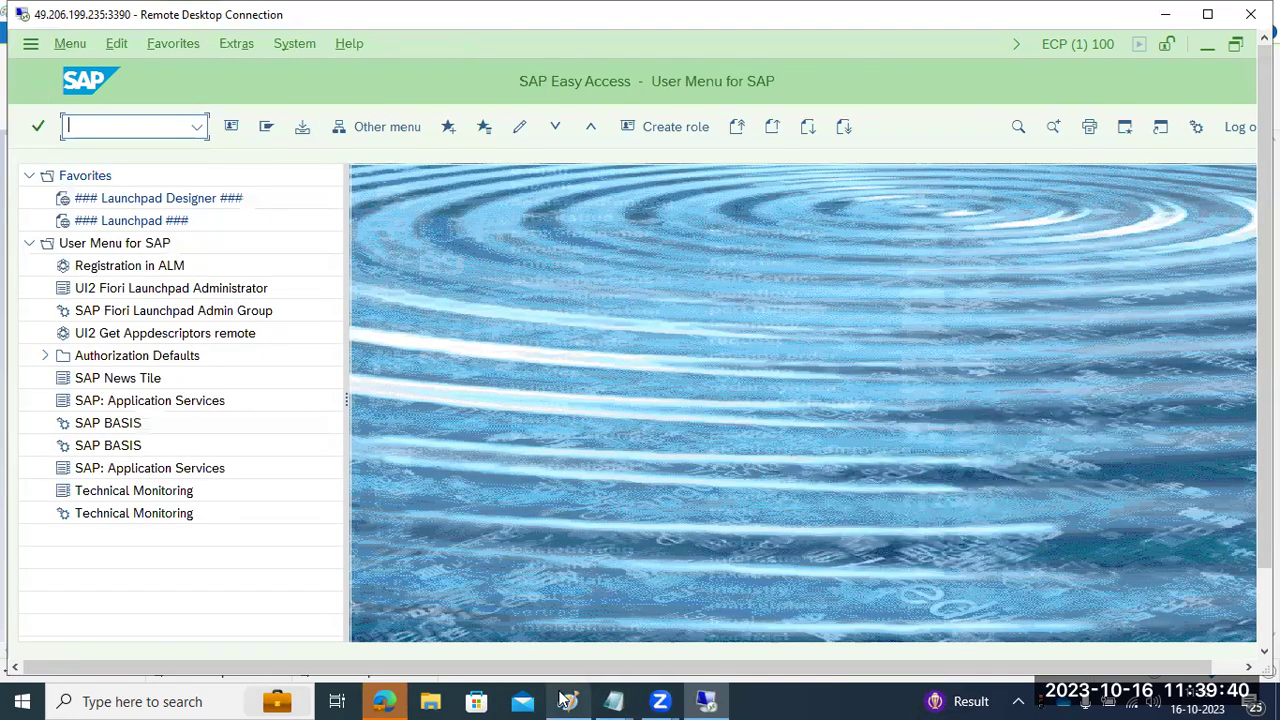
text(scot)
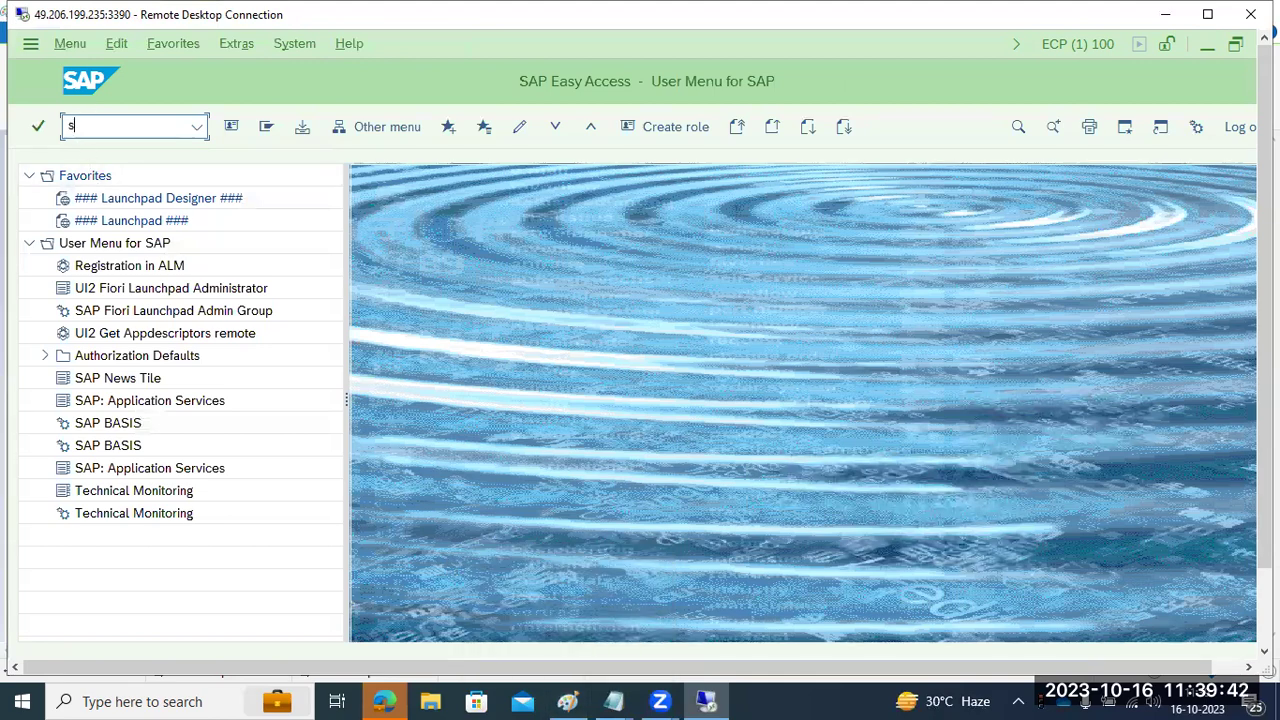
key(Return)
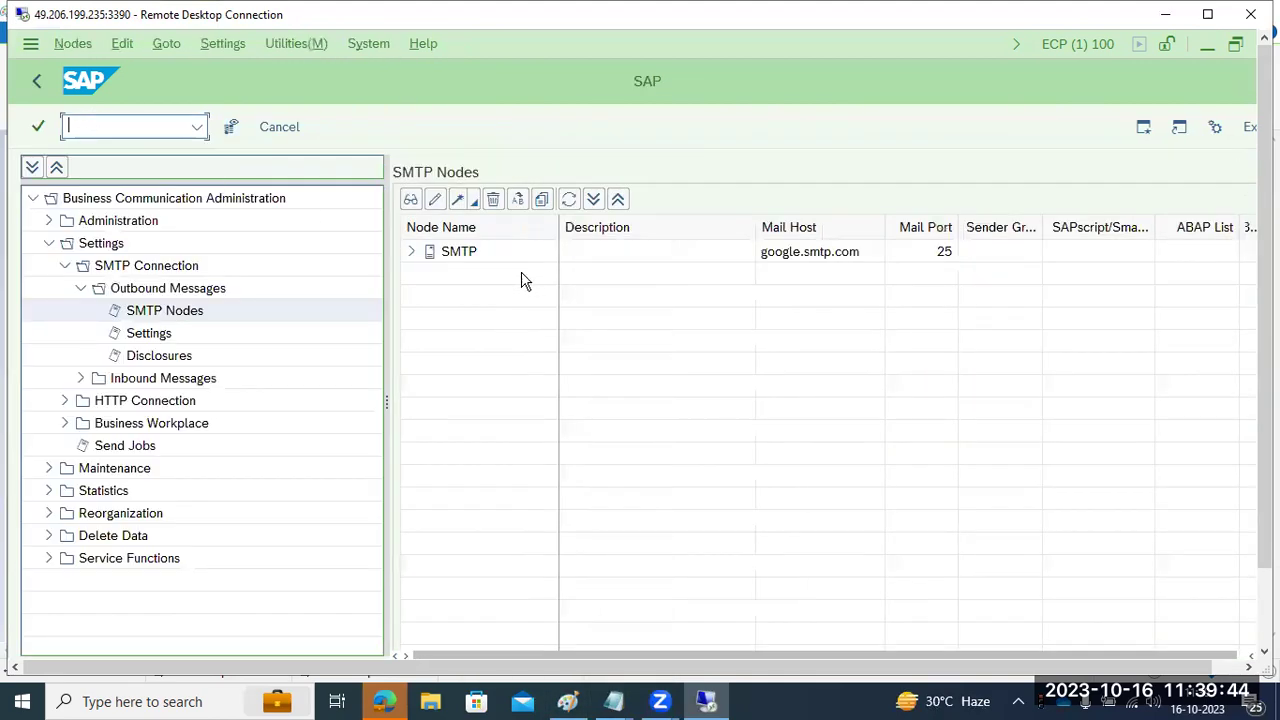
- Add a Paint note that the SAPCONNECT job is responsible for sending outbound emails
click(567, 701)
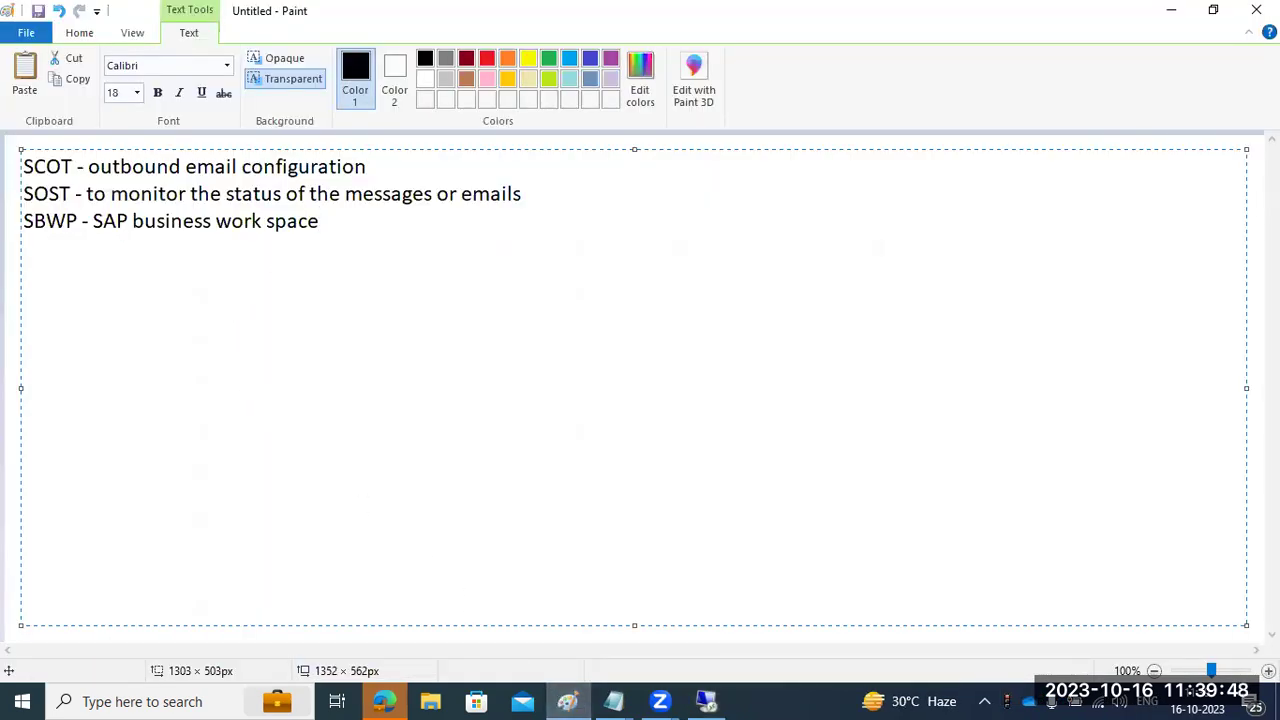
text(SAPCONNECT)
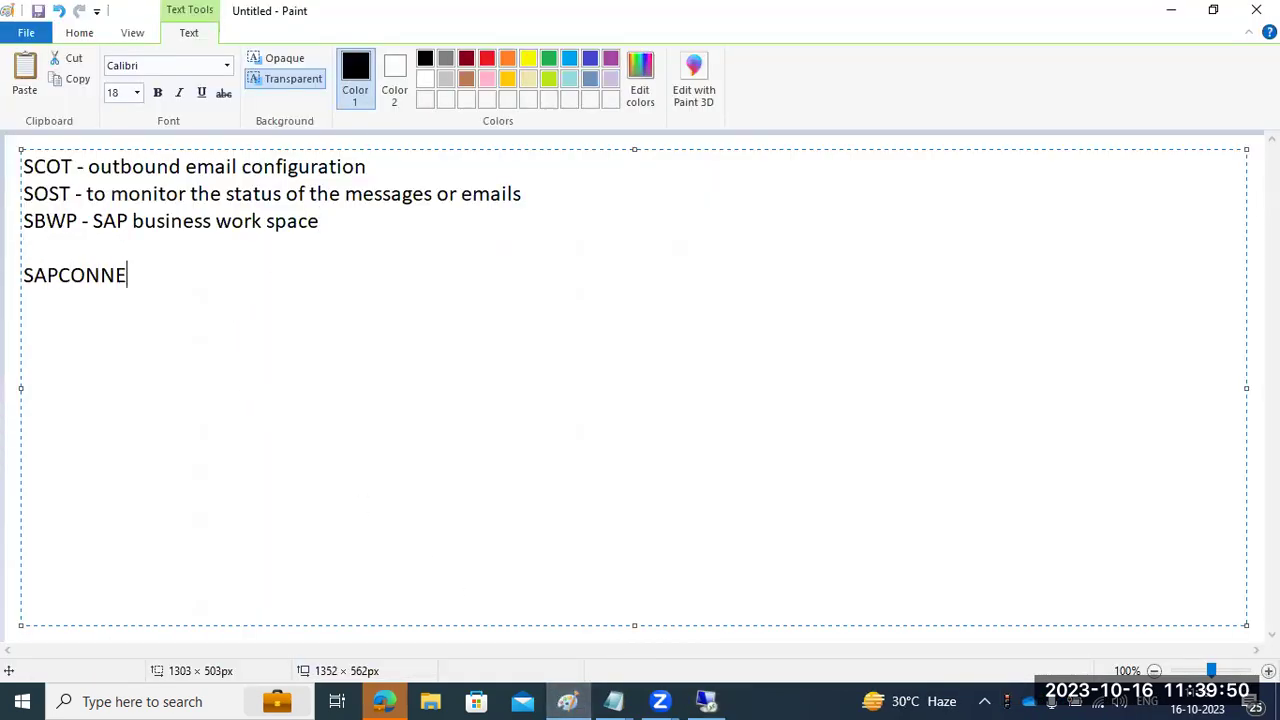
text(ob s)
key(BackSpace)
text(is respo)
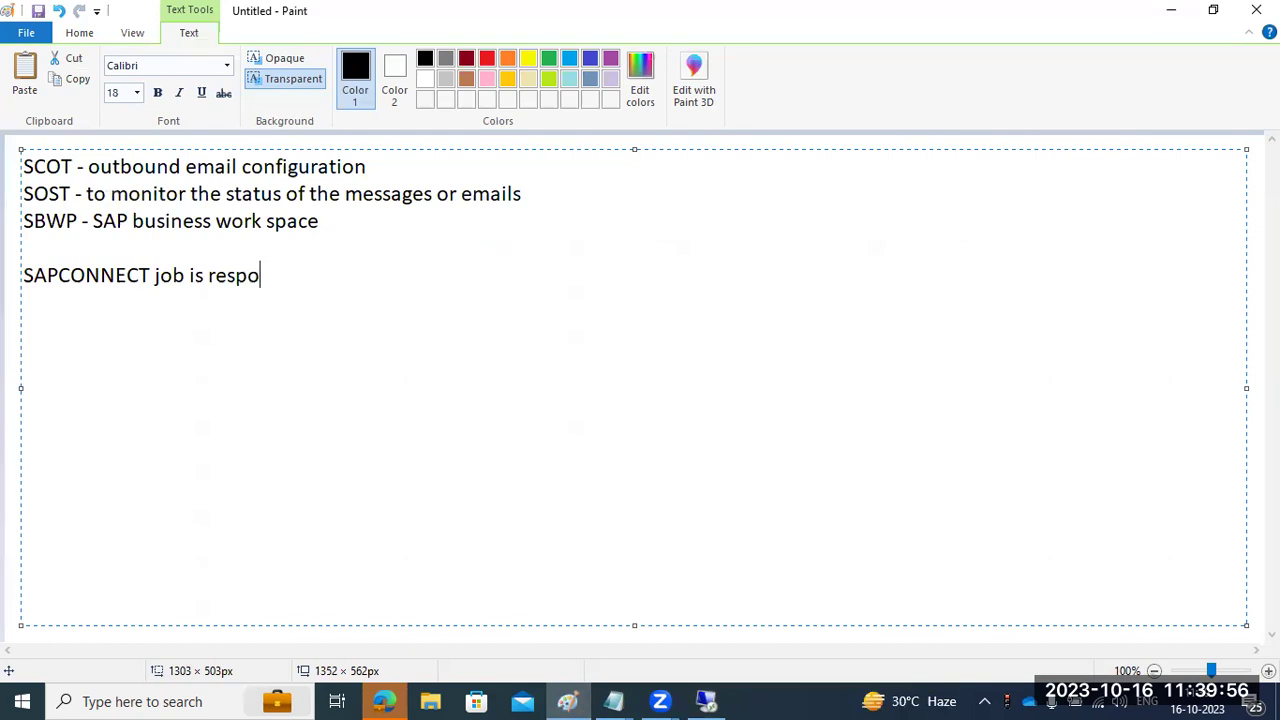
text(nsible for send the ou)
text(tbound email)
text( too)
key(BackSpace)
key(BackSpace)
text(s)
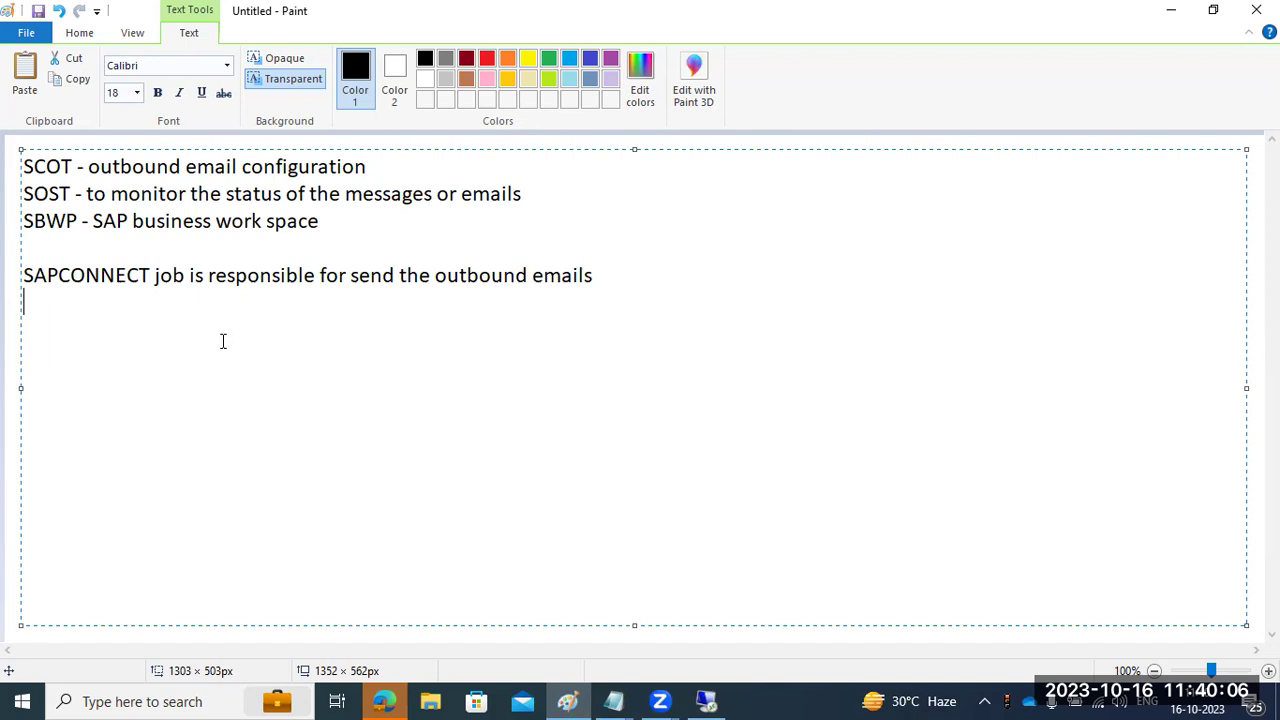
- Highlight the SAPCONNECT note and the SCOT, SOST and SBWP lines while reviewing, then return to SAP
drag(151, 277, 5, 288)
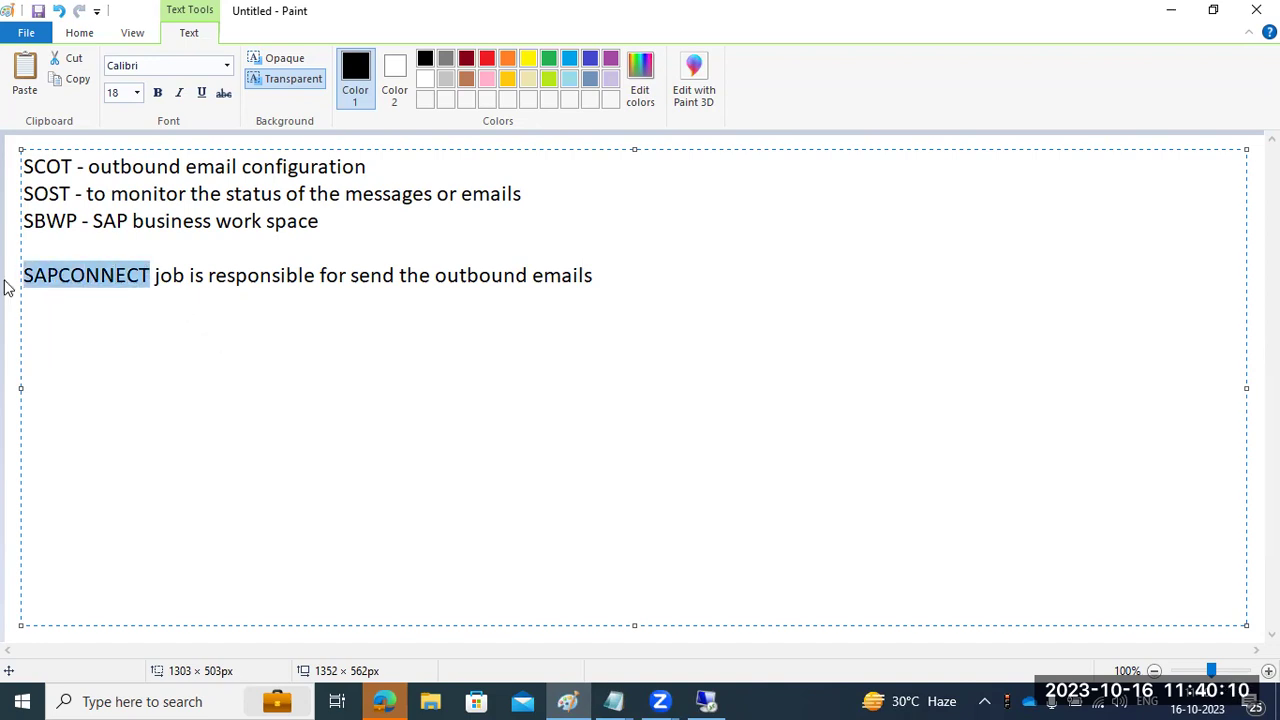
click(154, 280)
drag(161, 280, 596, 278)
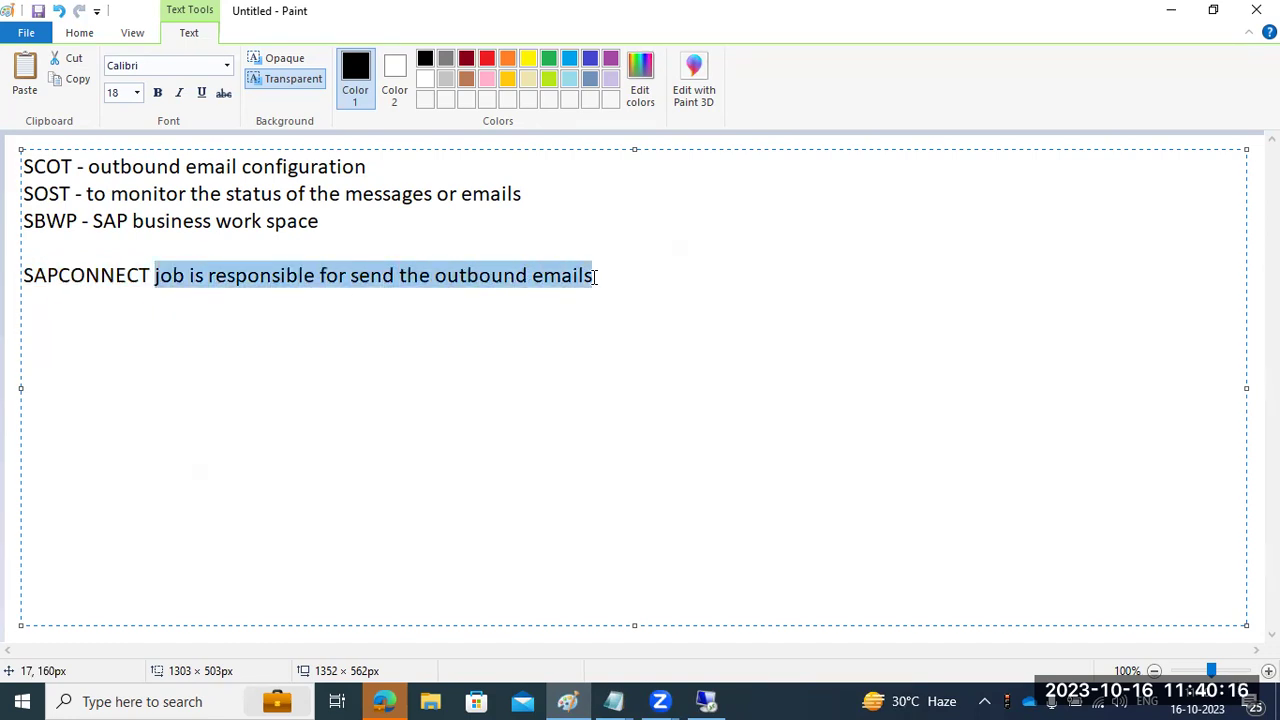
double_click(116, 276)
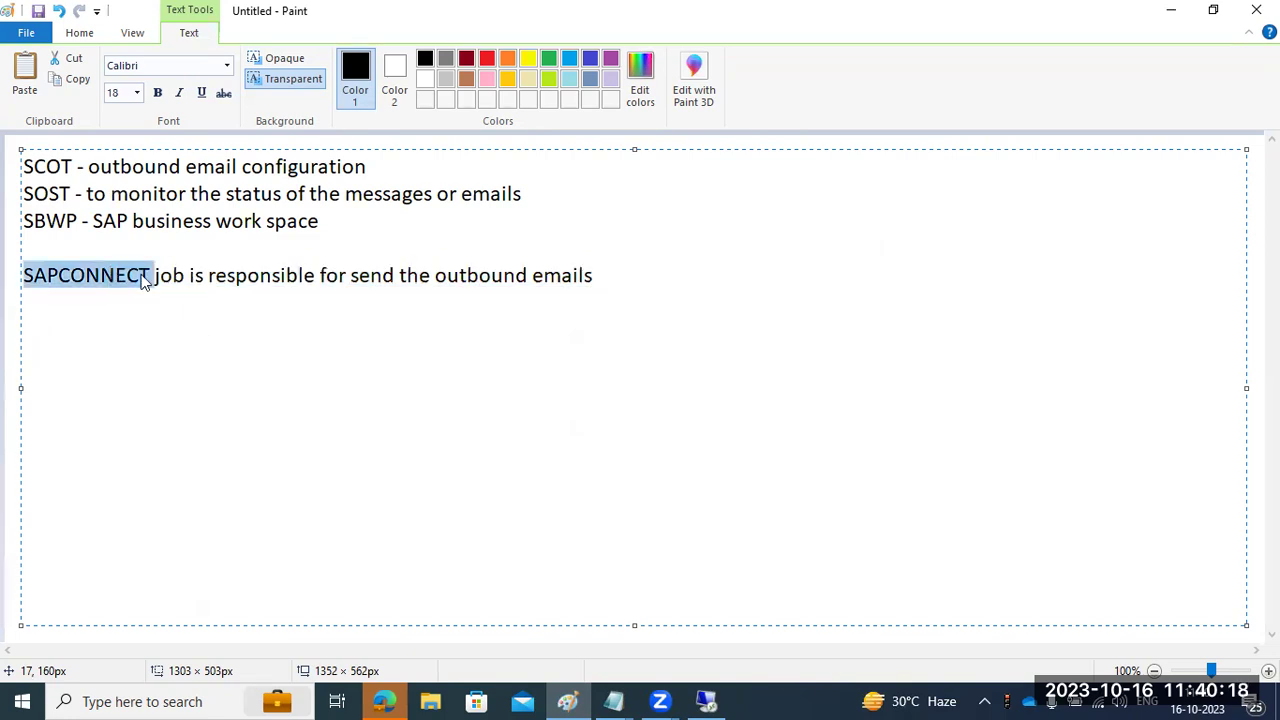
drag(431, 277, 601, 298)
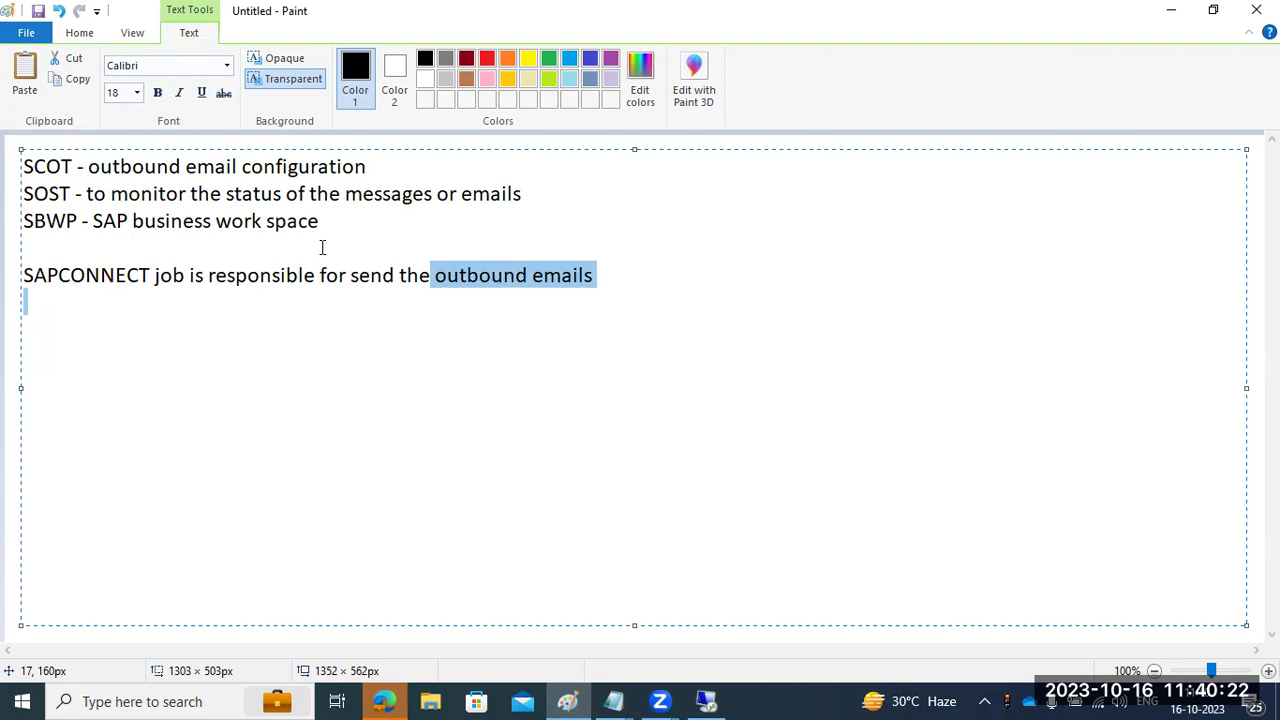
drag(30, 167, 366, 171)
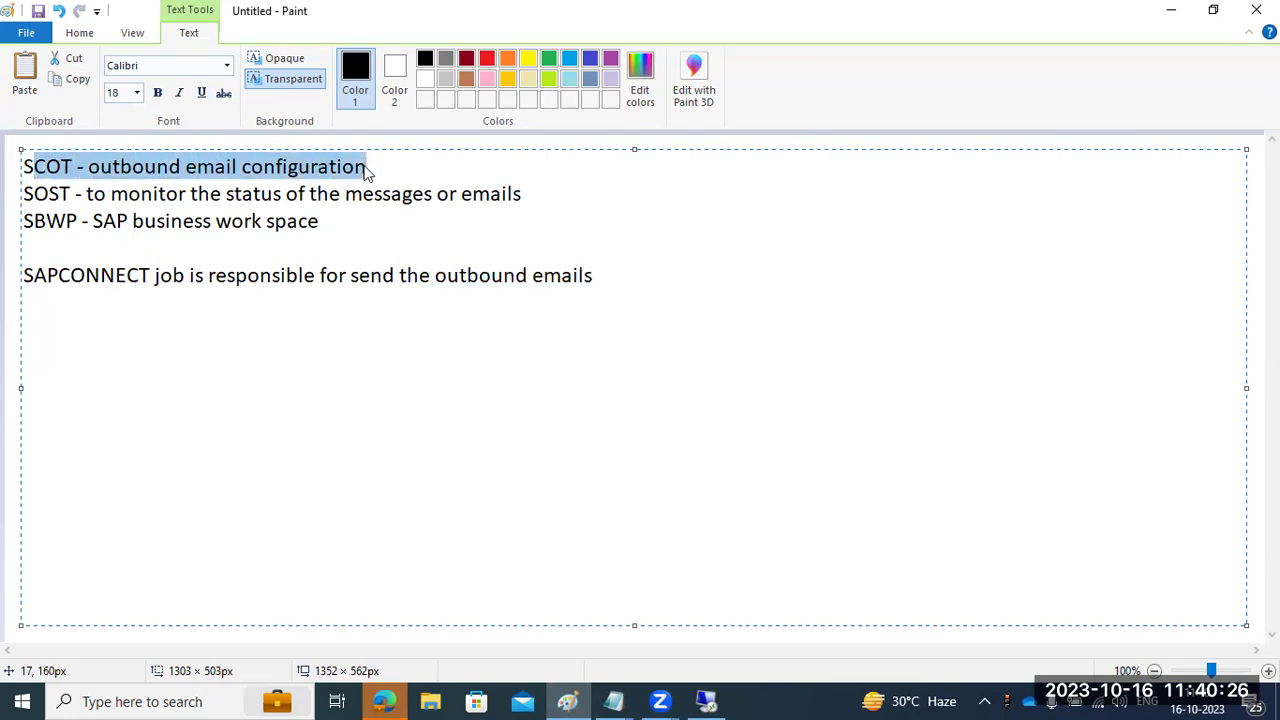
drag(78, 166, 383, 183)
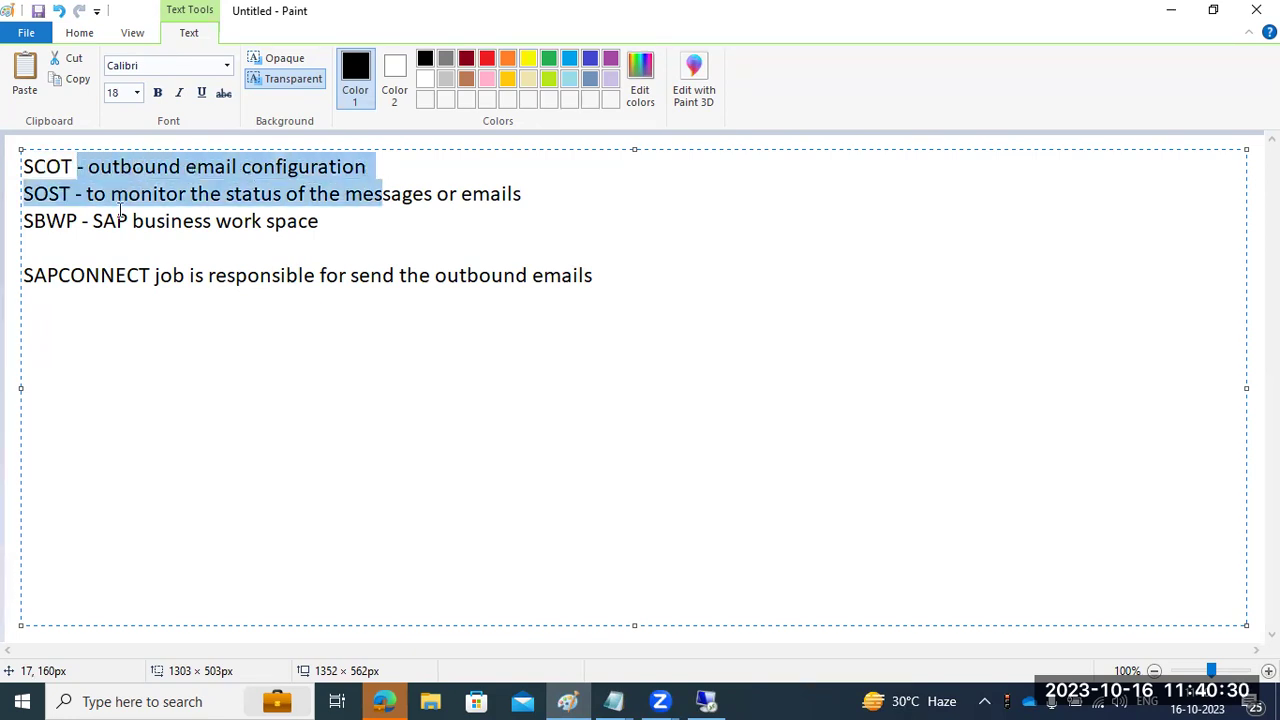
click(46, 218)
drag(26, 194, 563, 191)
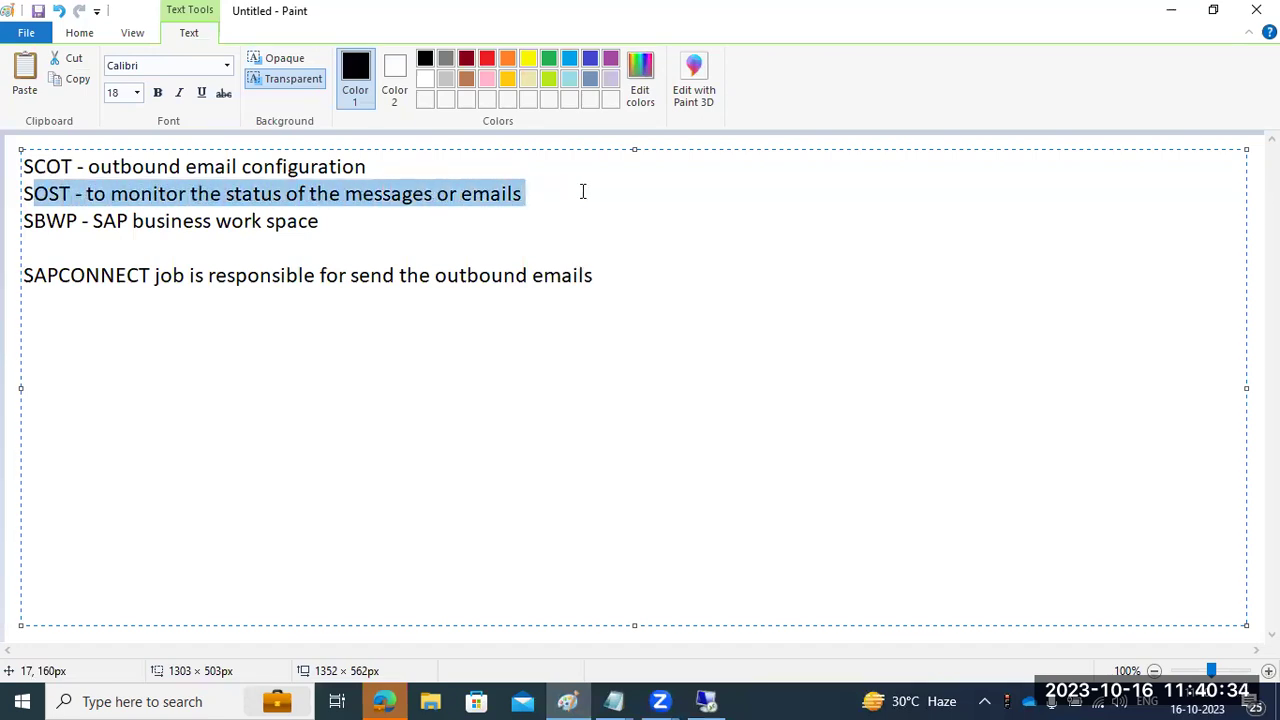
drag(46, 220, 337, 223)
click(337, 229)
- Open the Business Workplace with /nsbwp and expand the inbox Documents folder
click(706, 701)
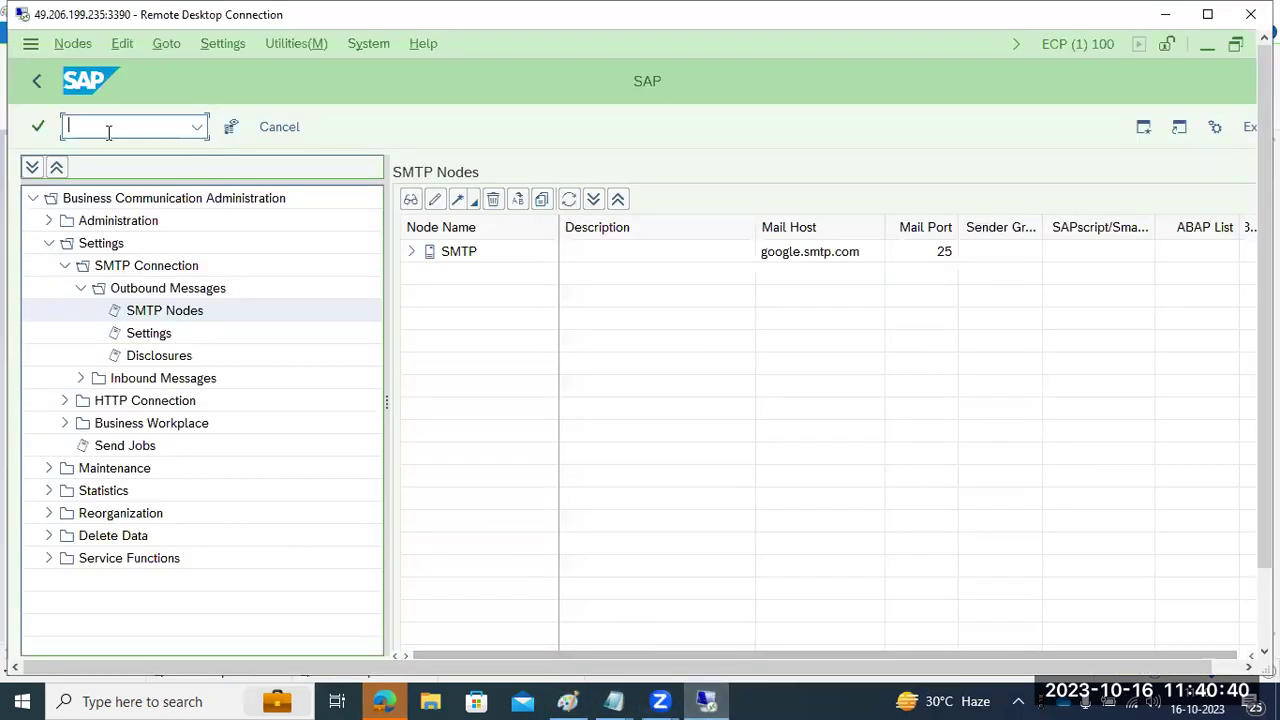
text(/nsbwp)
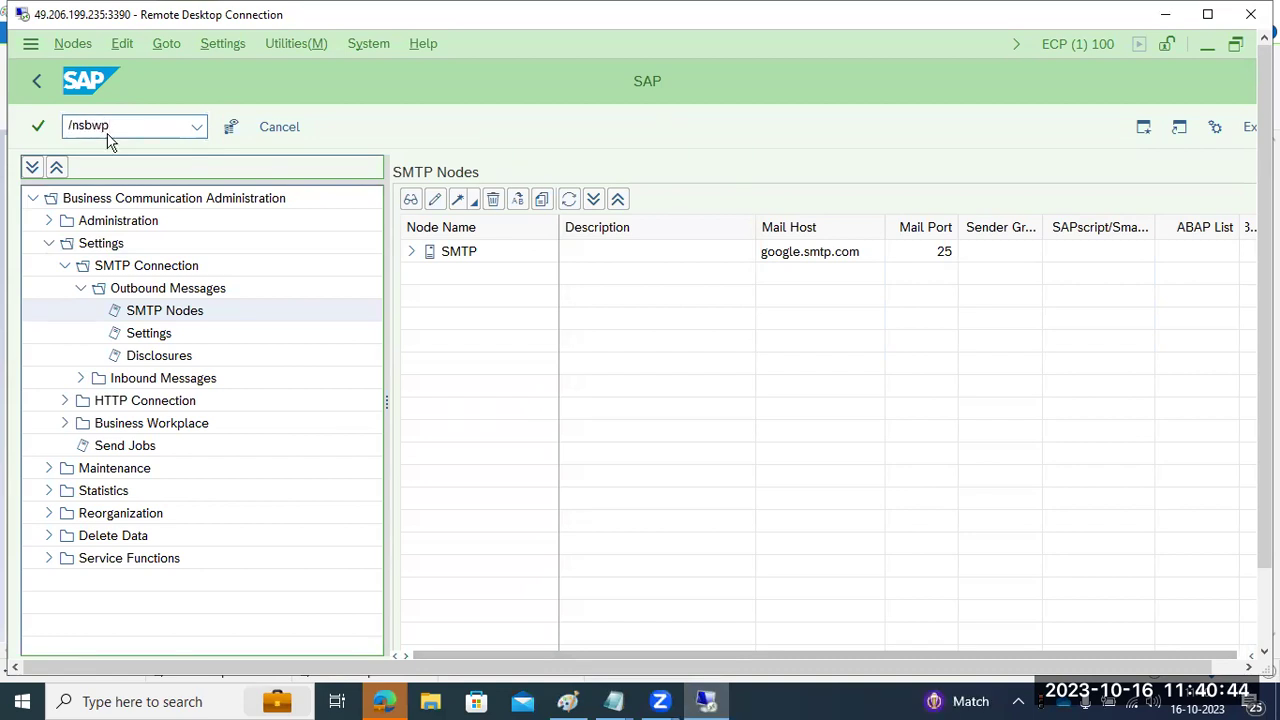
key(Return)
click(106, 198)
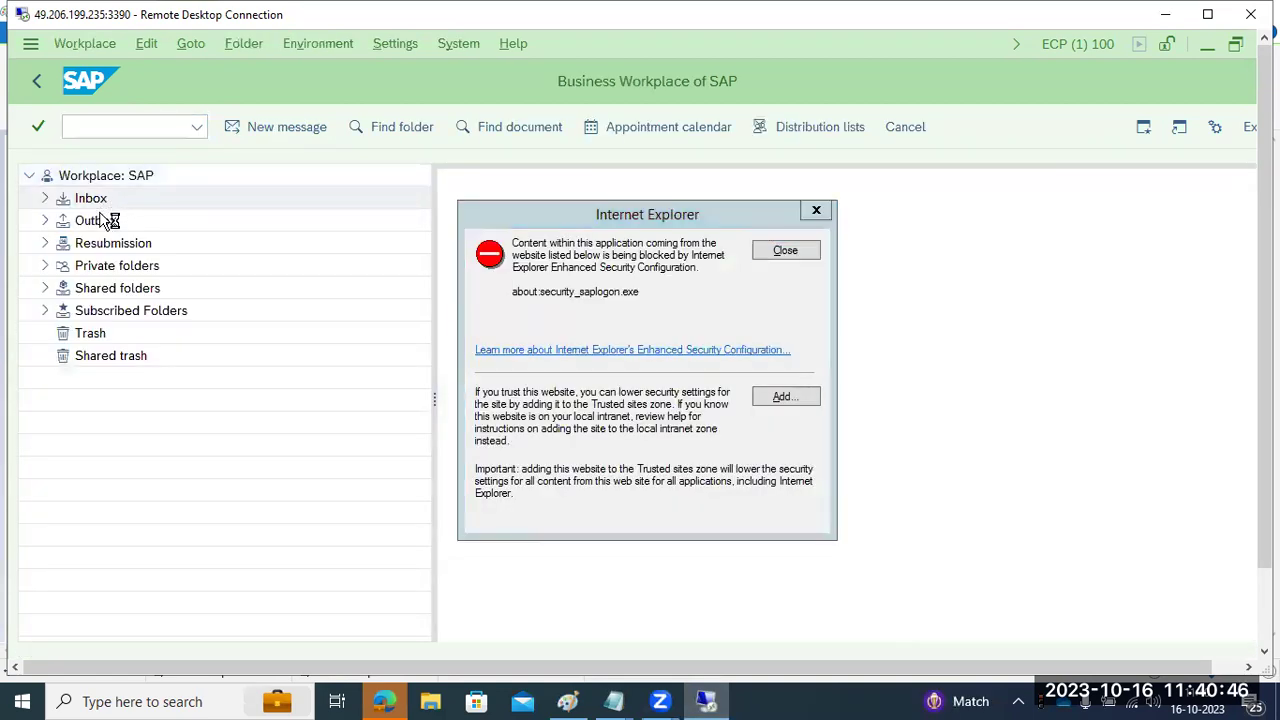
click(103, 221)
click(145, 247)
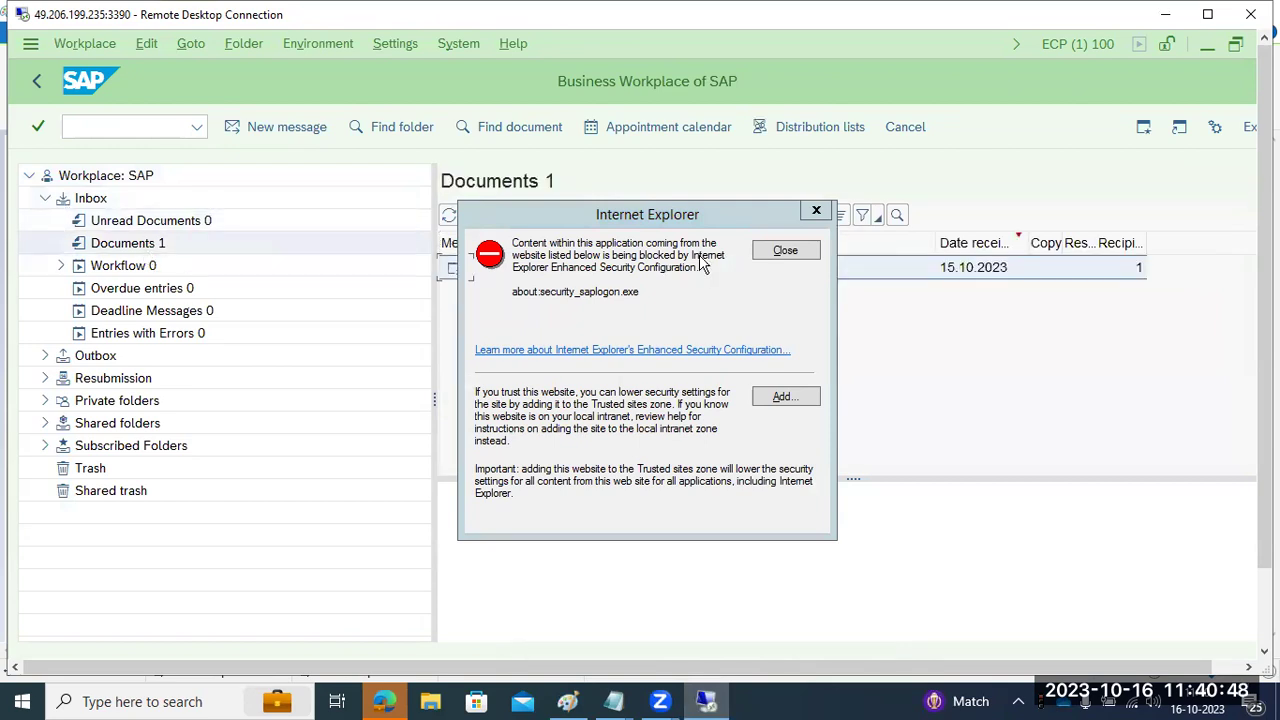
click(784, 251)
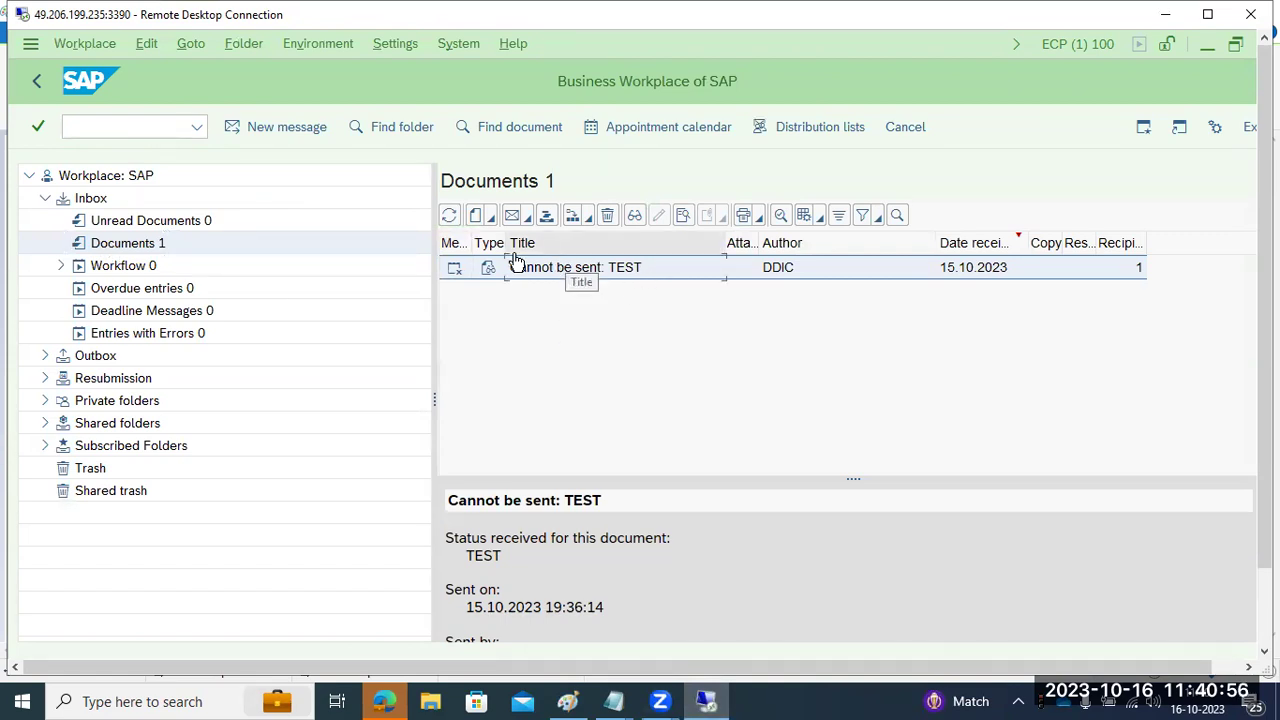
- Inspect the 'Cannot be sent: TEST' document and its status text, then return to Easy Access
click(510, 219)
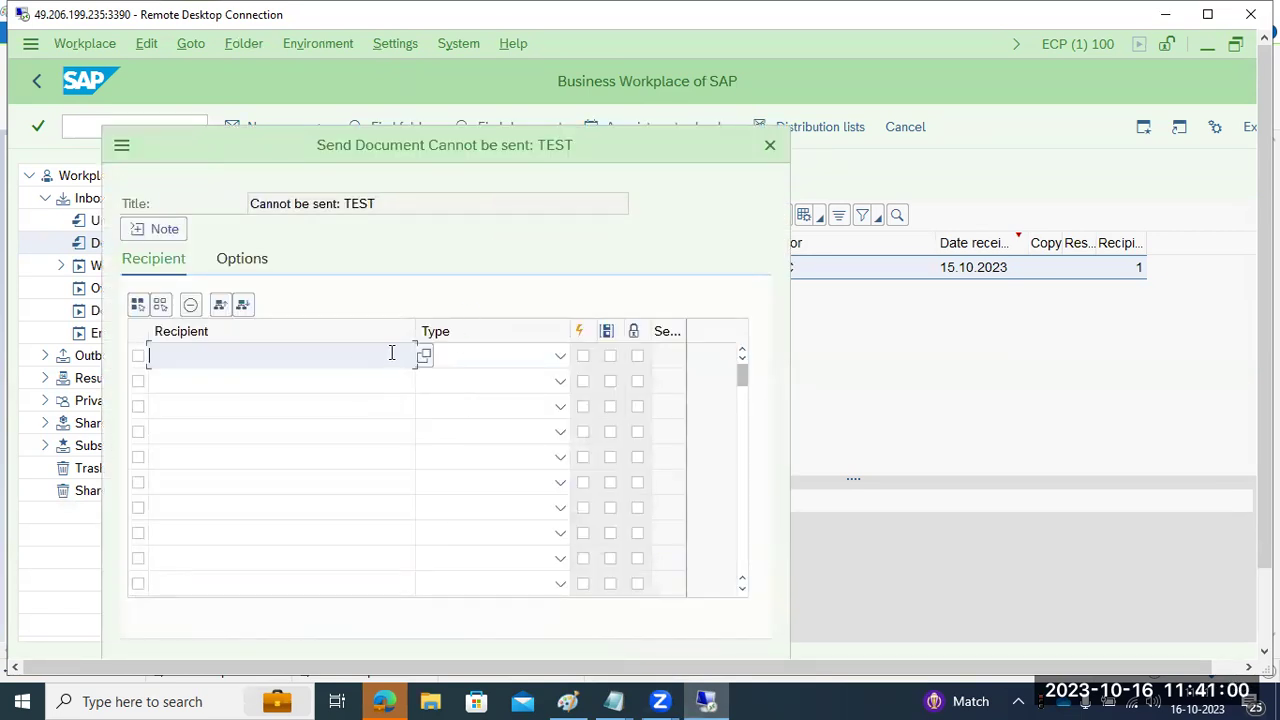
click(770, 145)
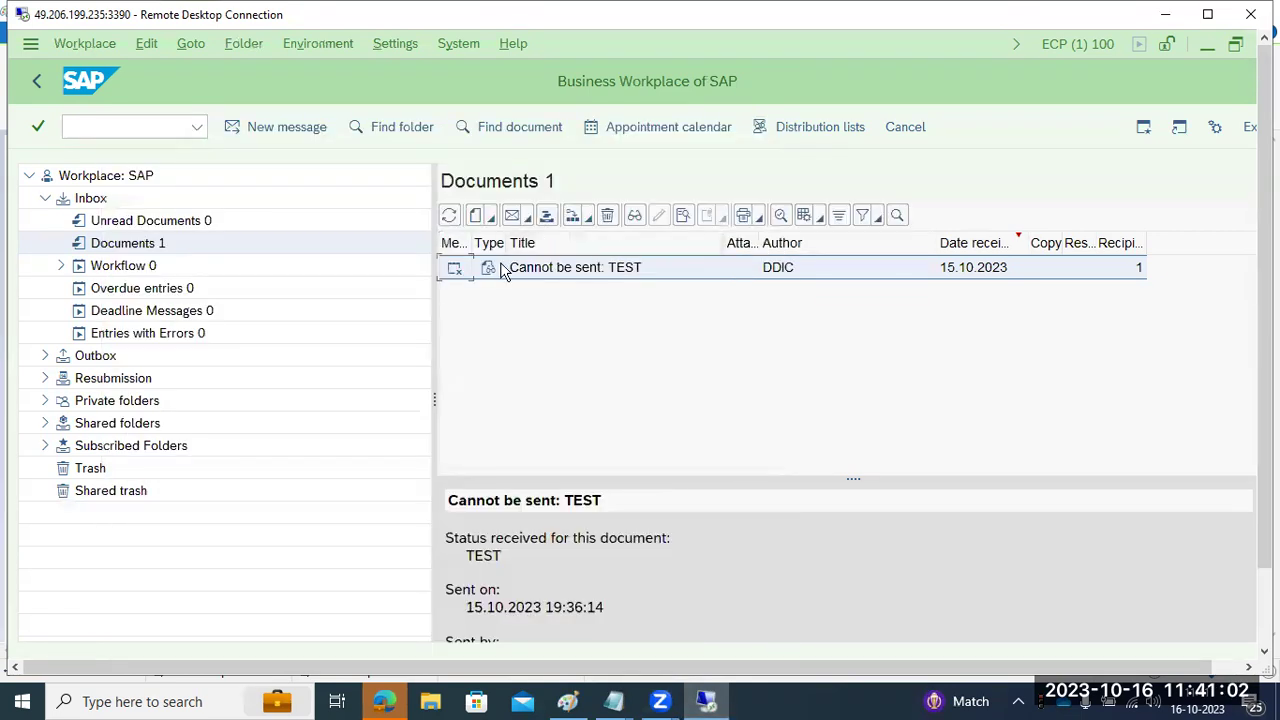
click(654, 127)
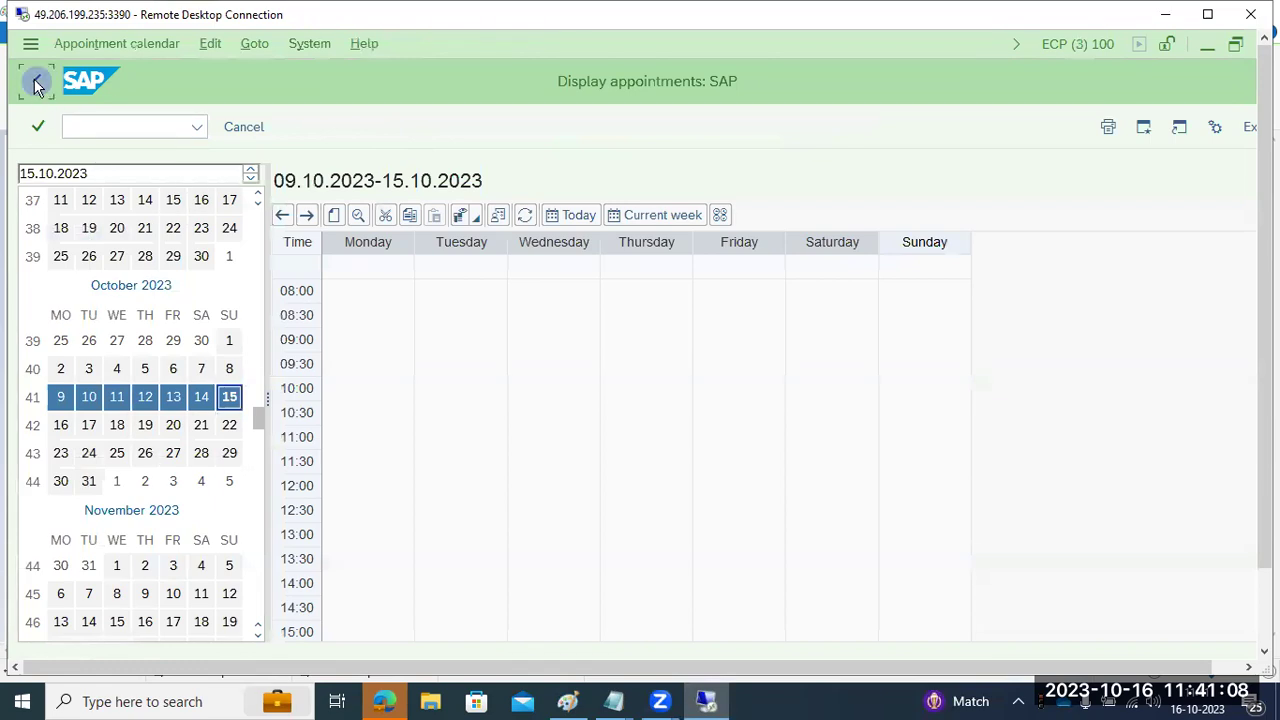
click(36, 86)
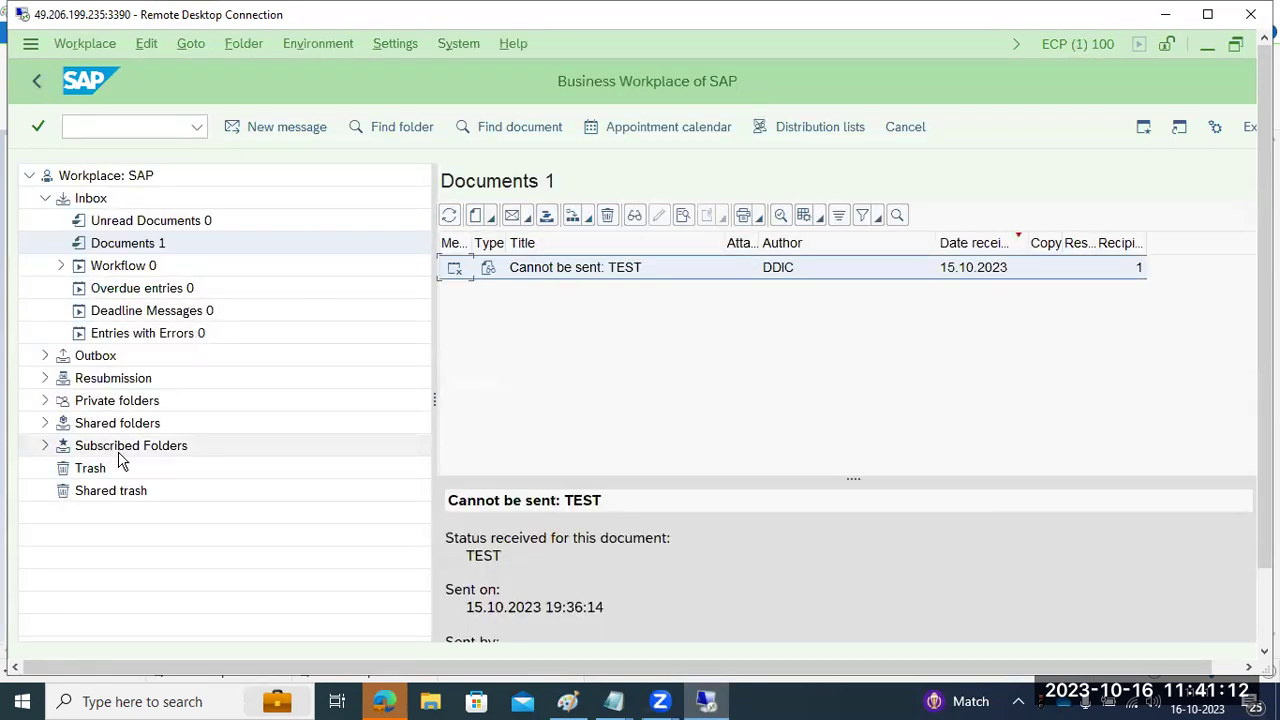
drag(446, 538, 520, 558)
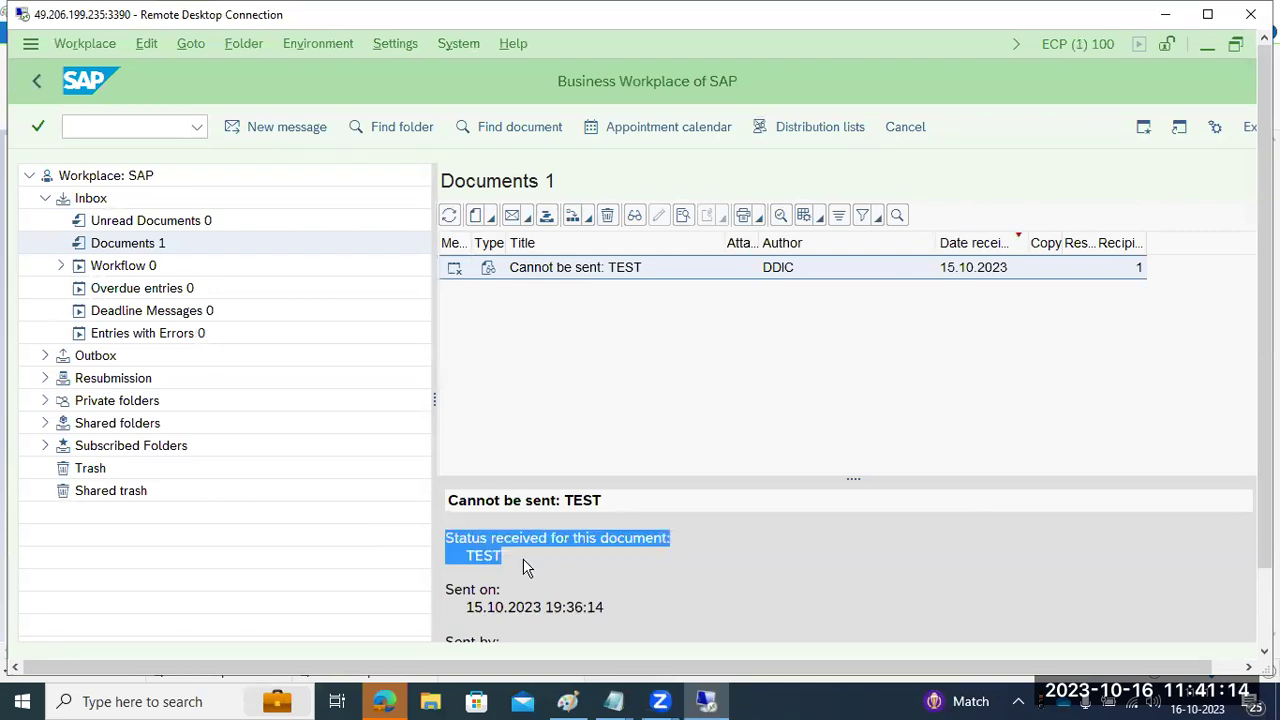
scroll(527, 567, down, 3)
scroll(527, 567, up, 3)
click(38, 81)
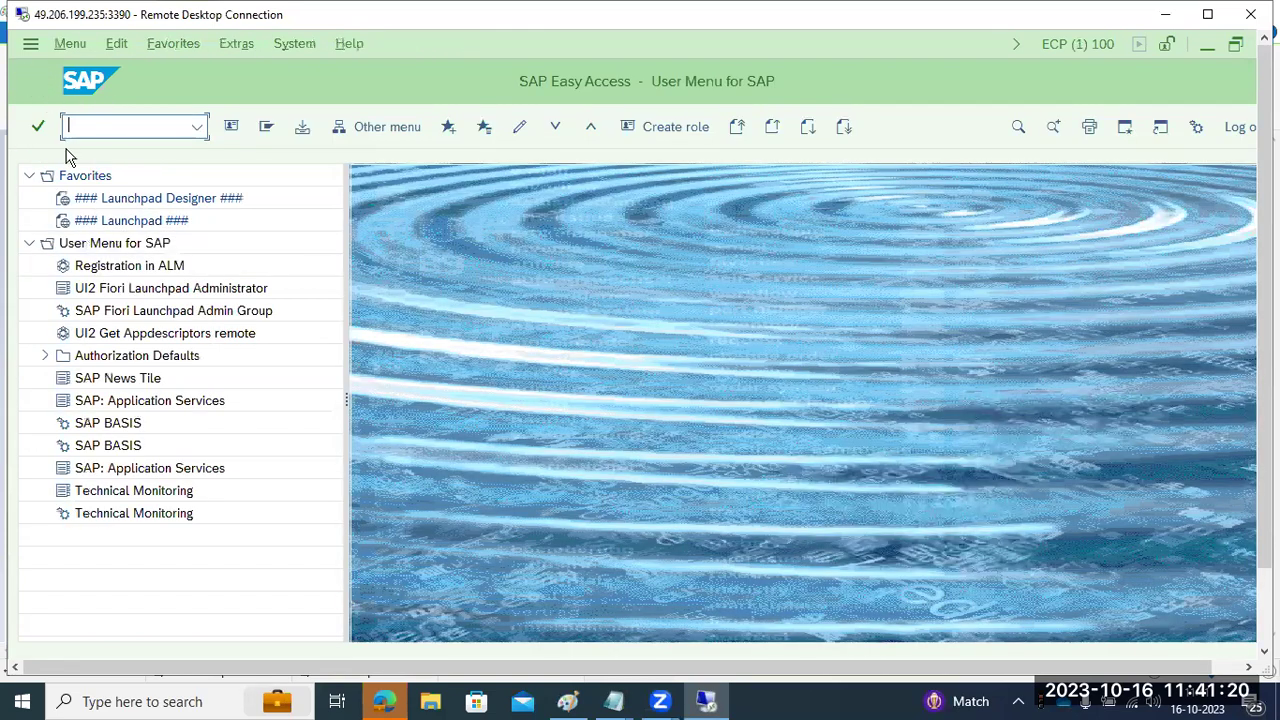
- Highlight all the notes text in Paint and return to the SAP session
click(567, 701)
drag(27, 163, 577, 276)
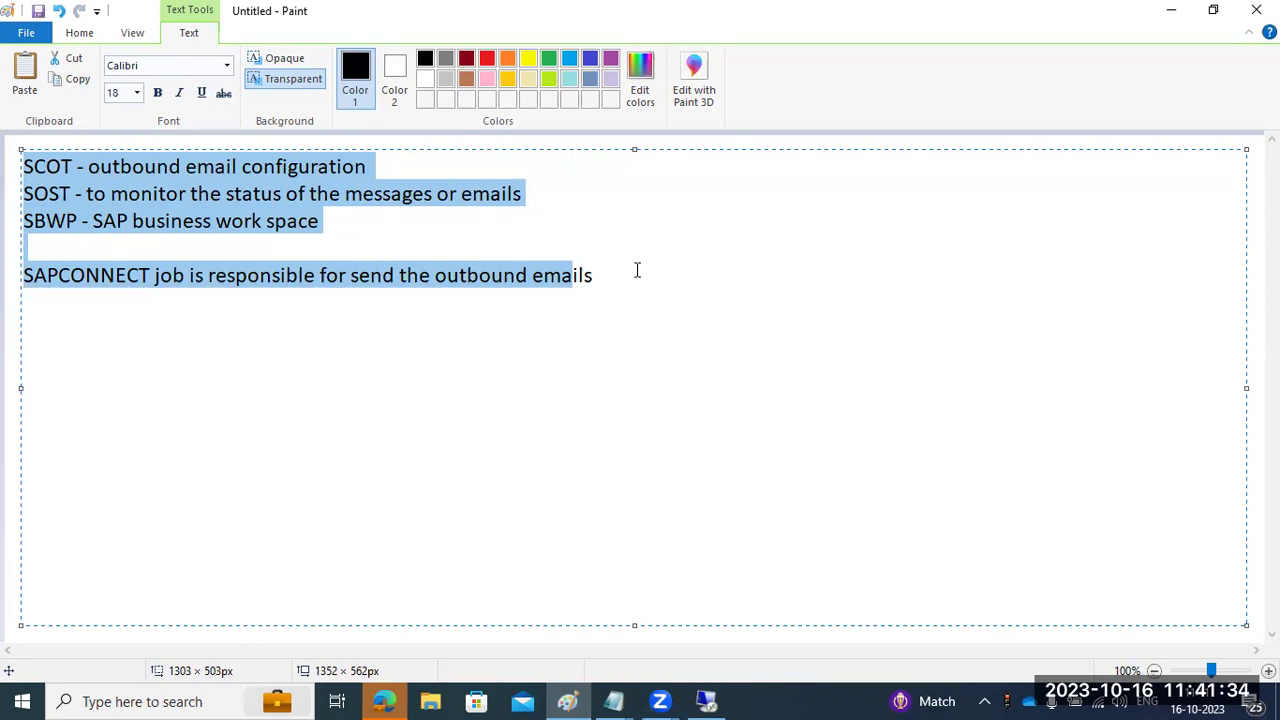
key(alt+Tab)
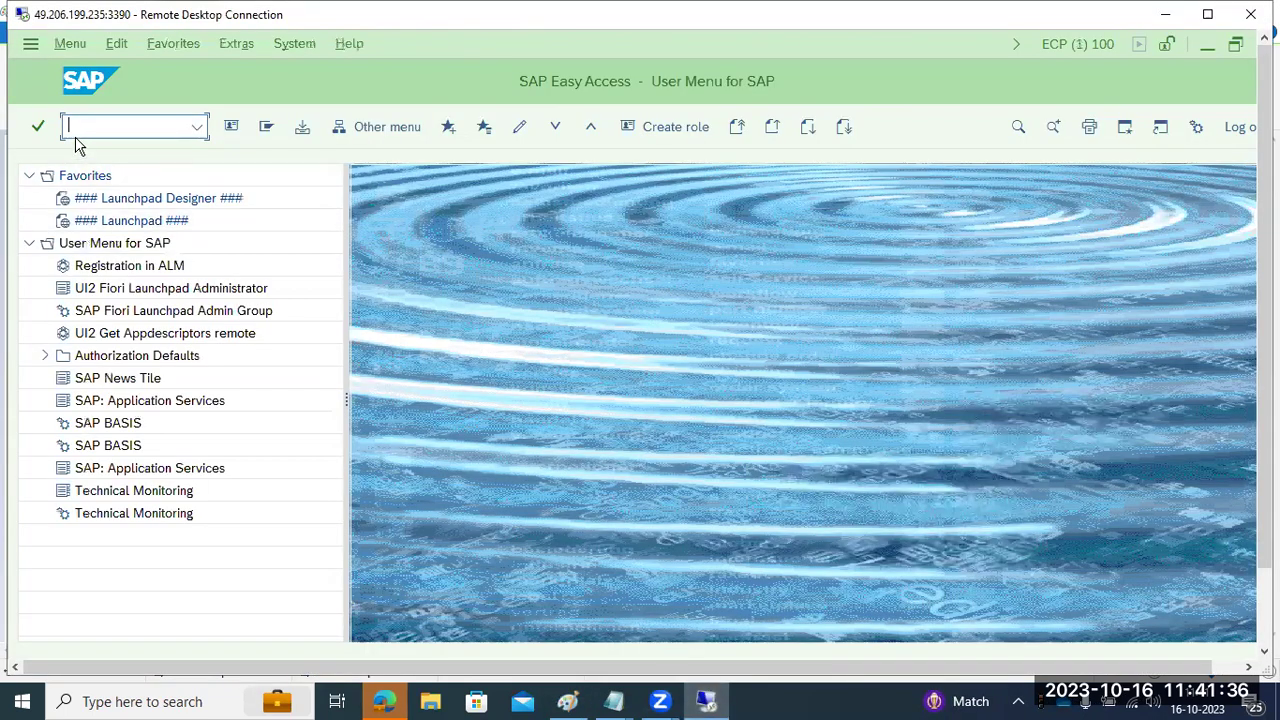
- Run transaction SCOT and open the SMTP node's general node data
text(sb)
key(BackSpace)
text(cot)
key(Return)
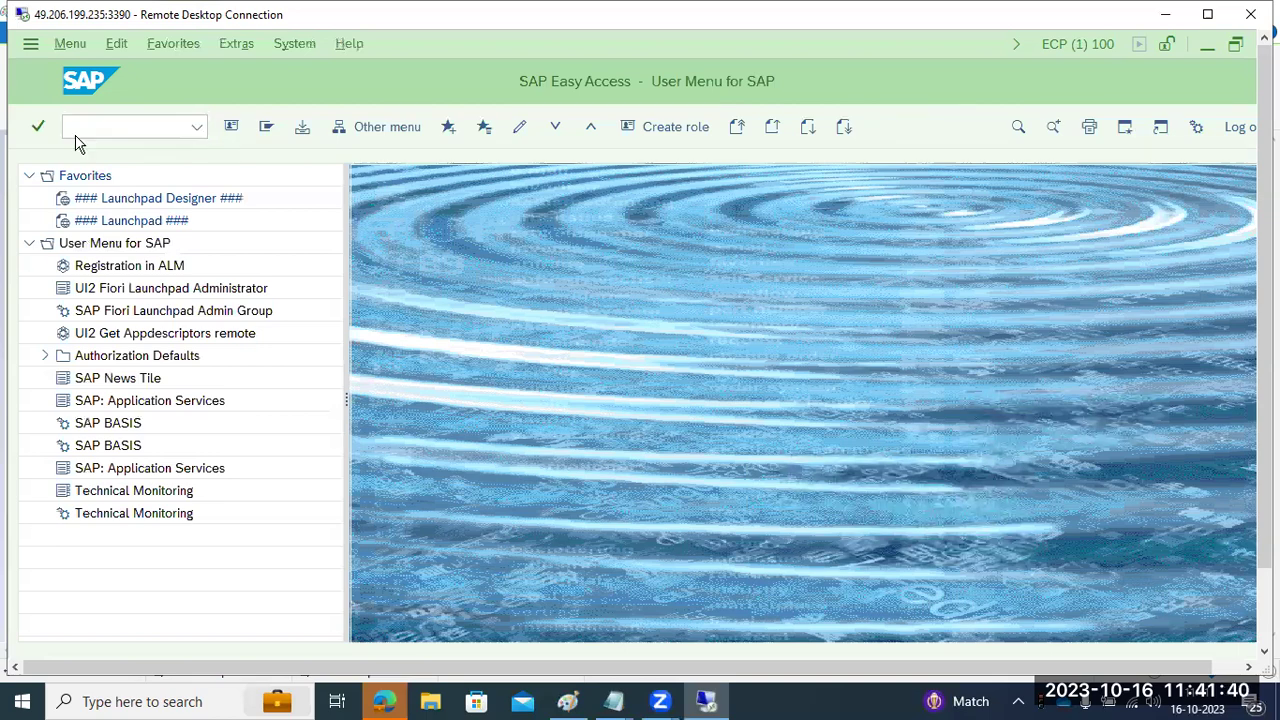
click(500, 263)
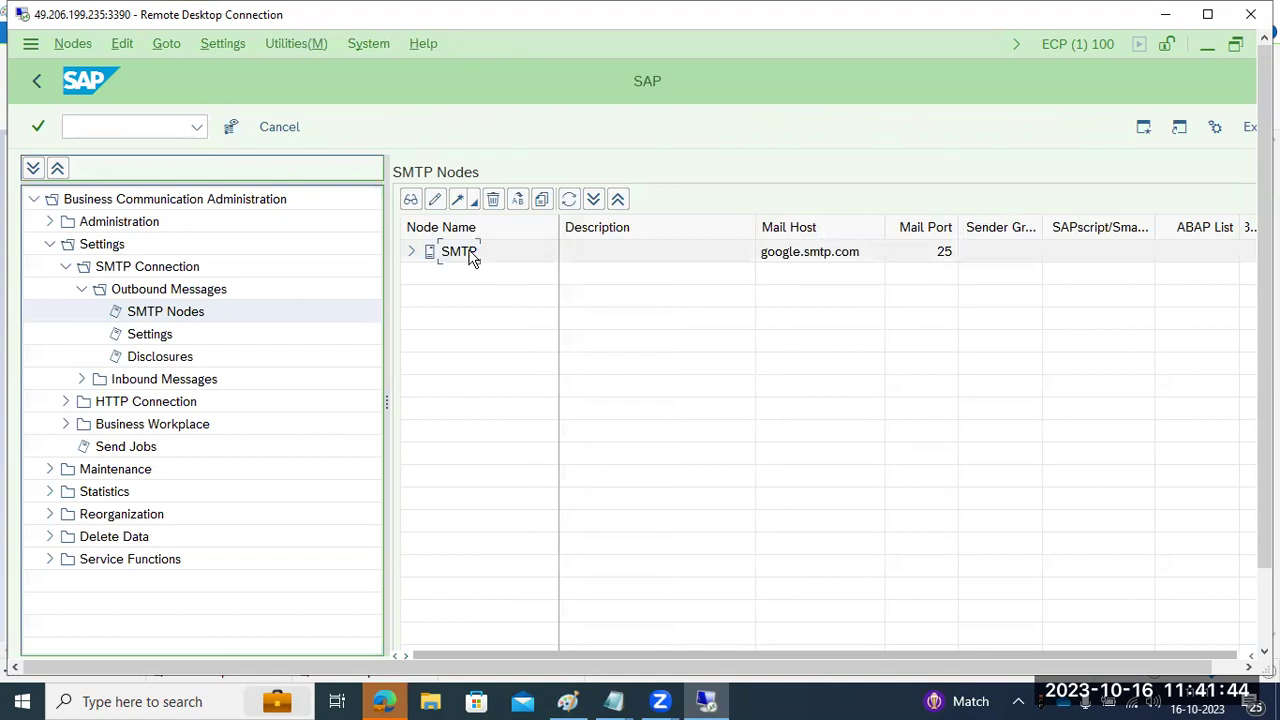
double_click(470, 256)
- Add *gmail.com as a new Internet address area row and confirm it
click(647, 558)
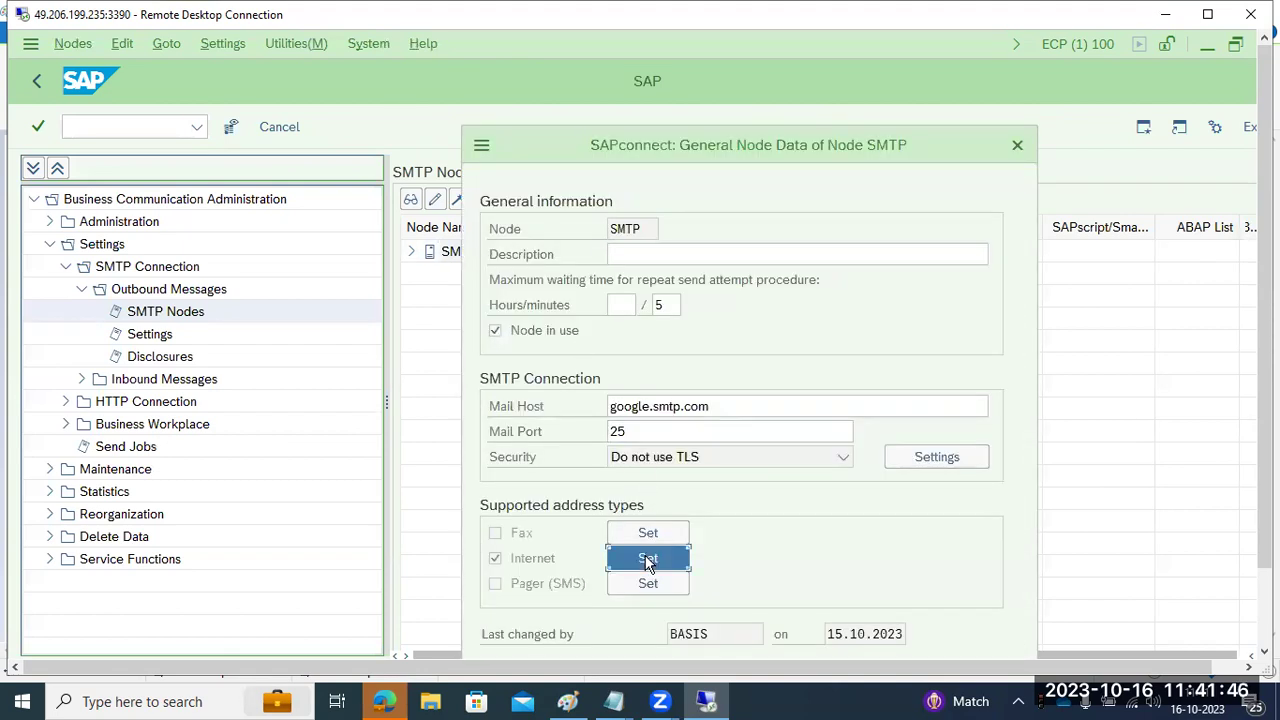
click(575, 380)
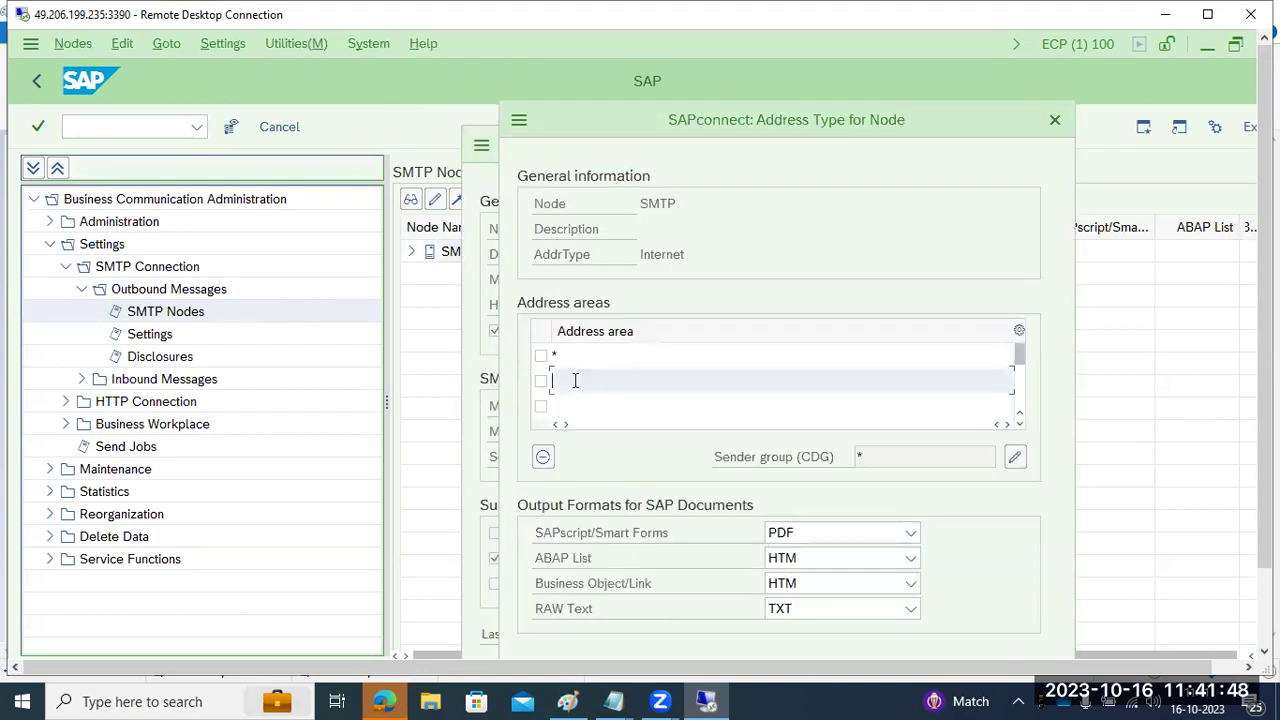
text(*gmail.com)
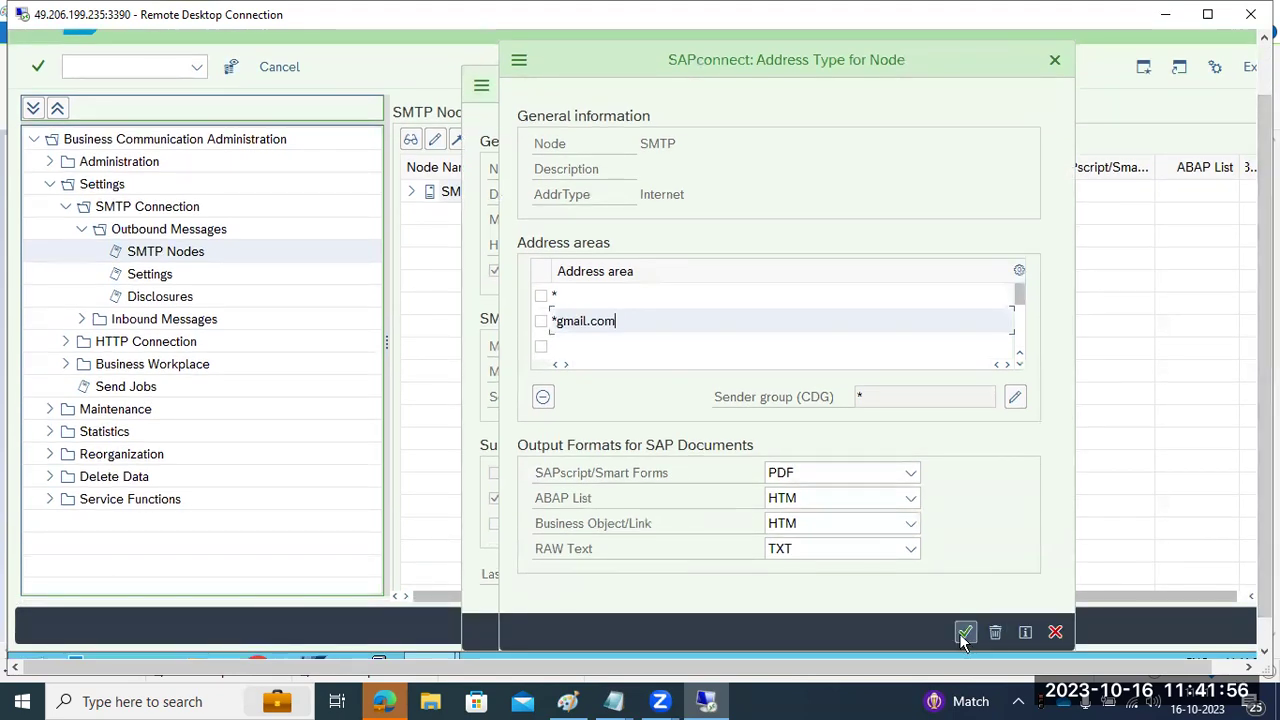
click(964, 631)
- Discard the partial third address area entry, confirm the address area list, and save the SMTP node
click(648, 498)
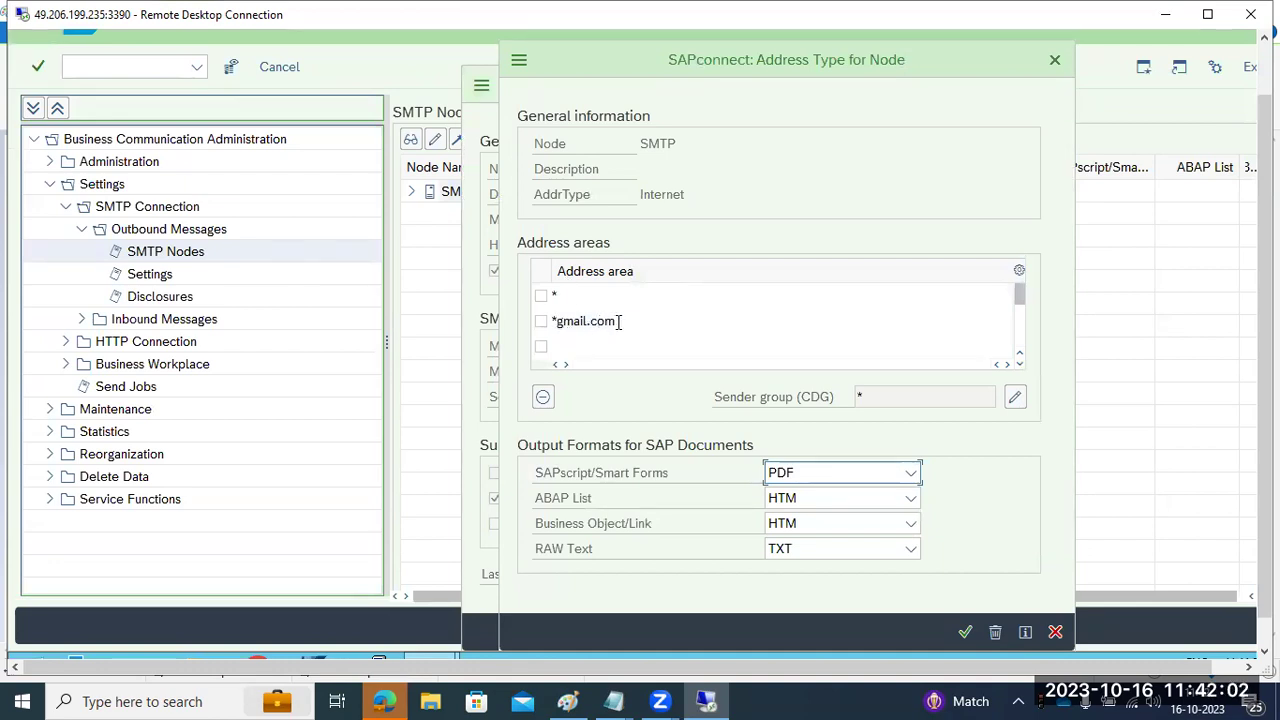
click(588, 344)
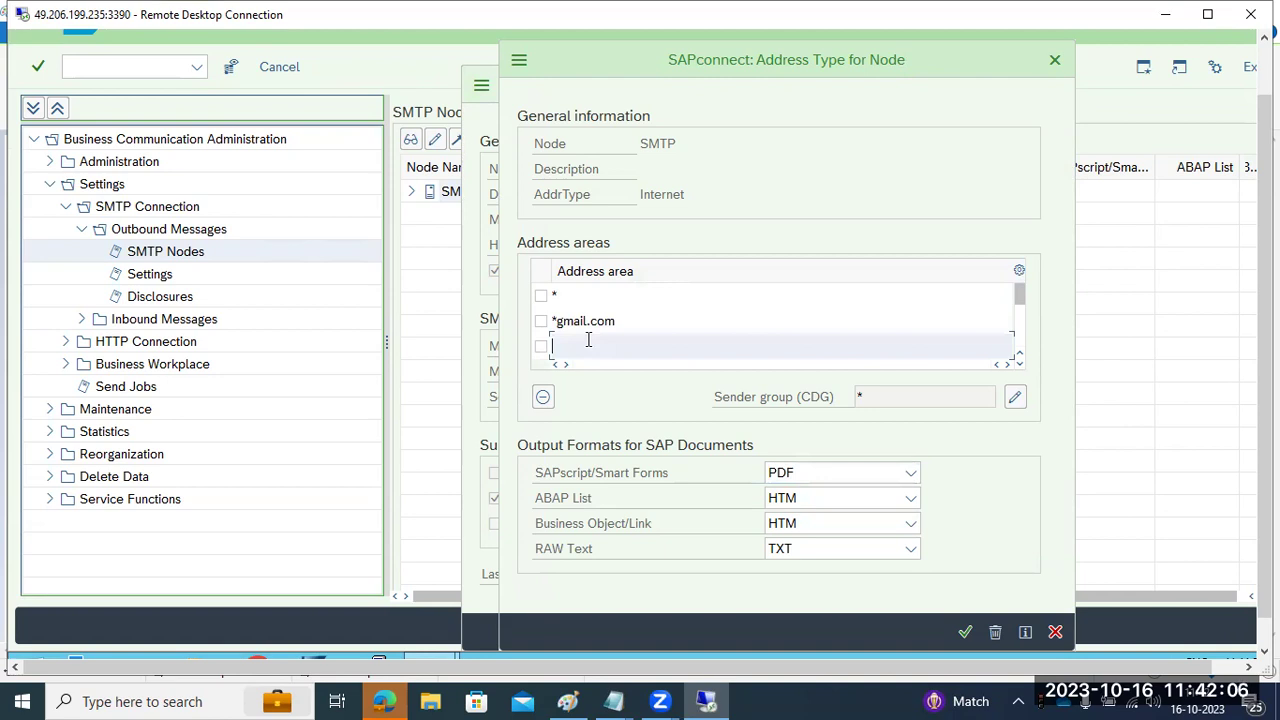
text(*.my)
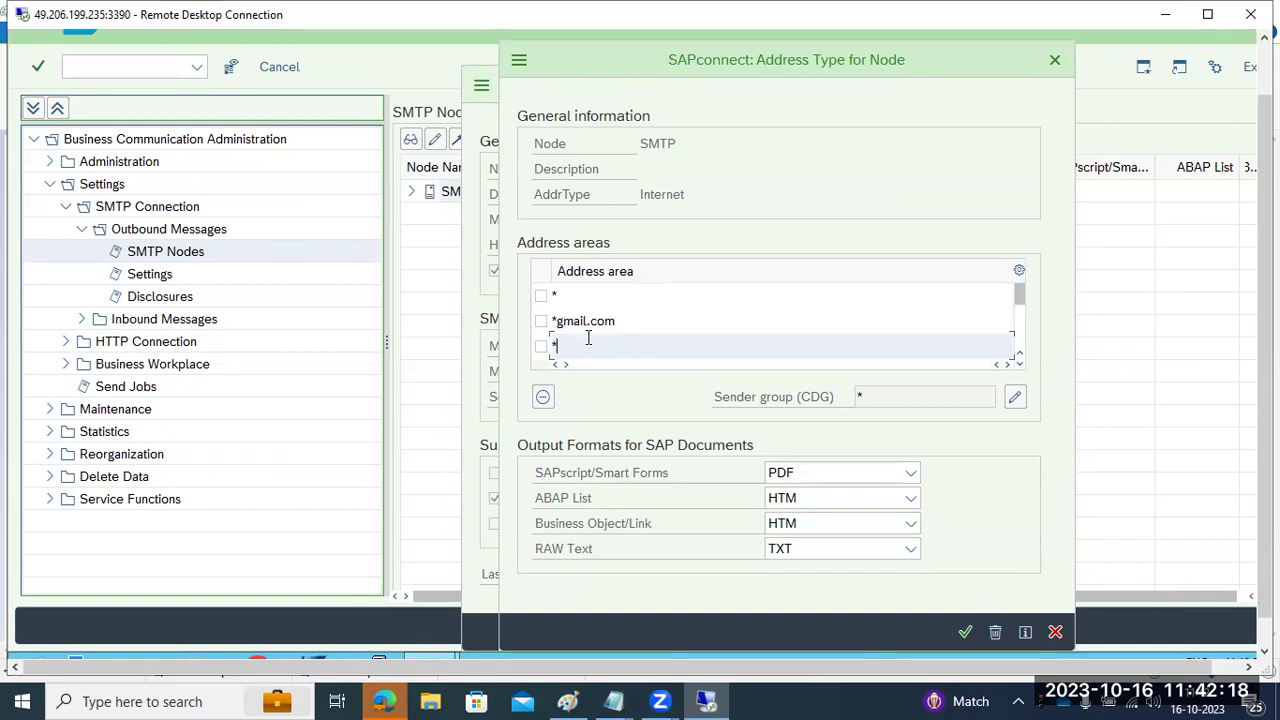
key(BackSpace)
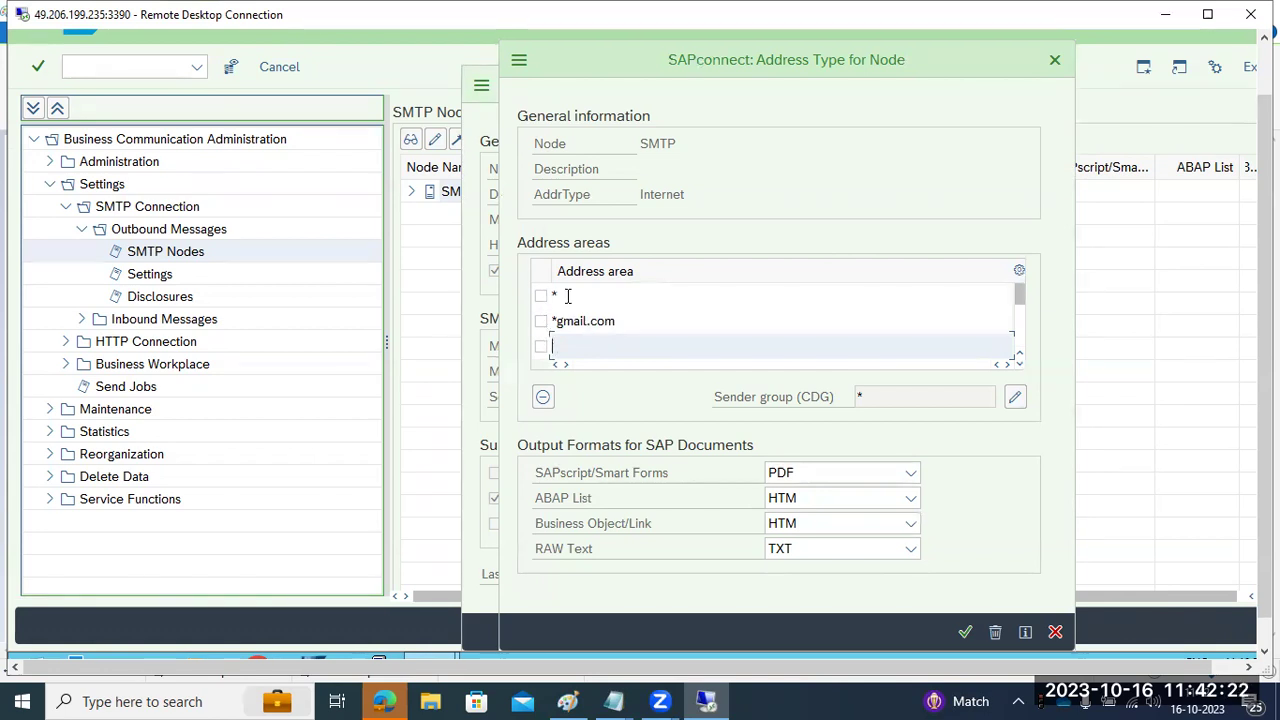
click(567, 296)
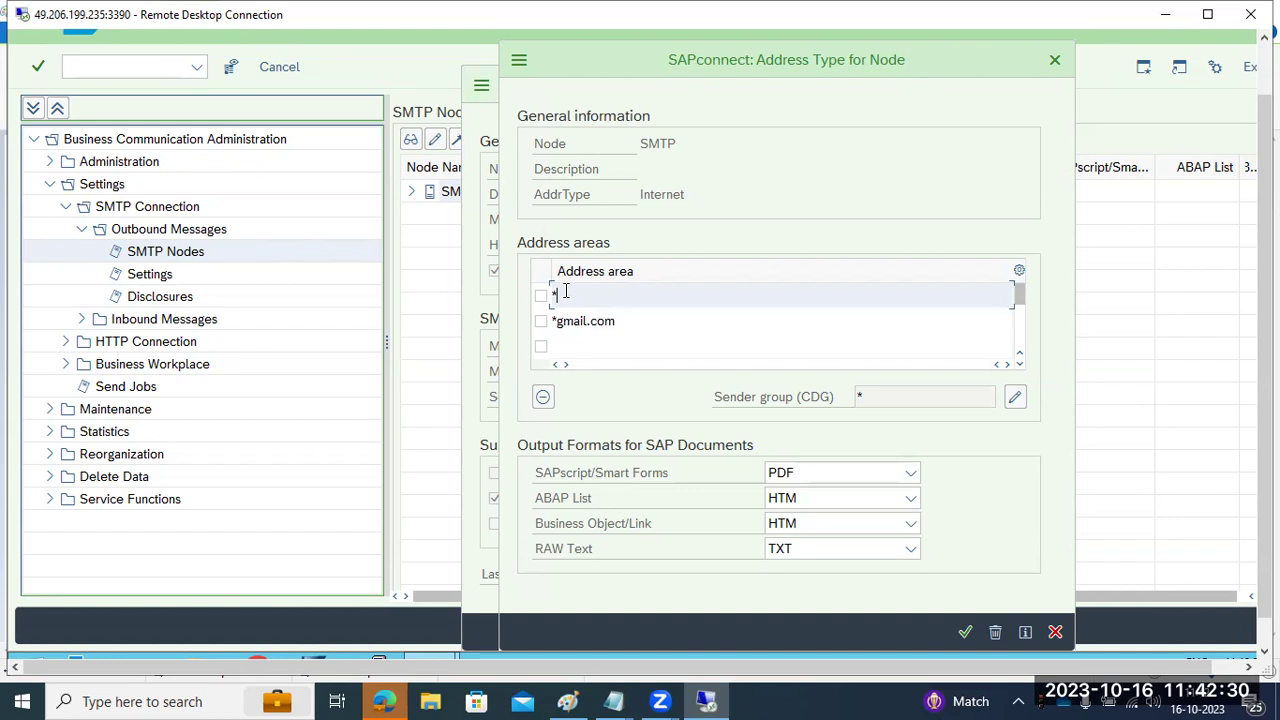
click(960, 631)
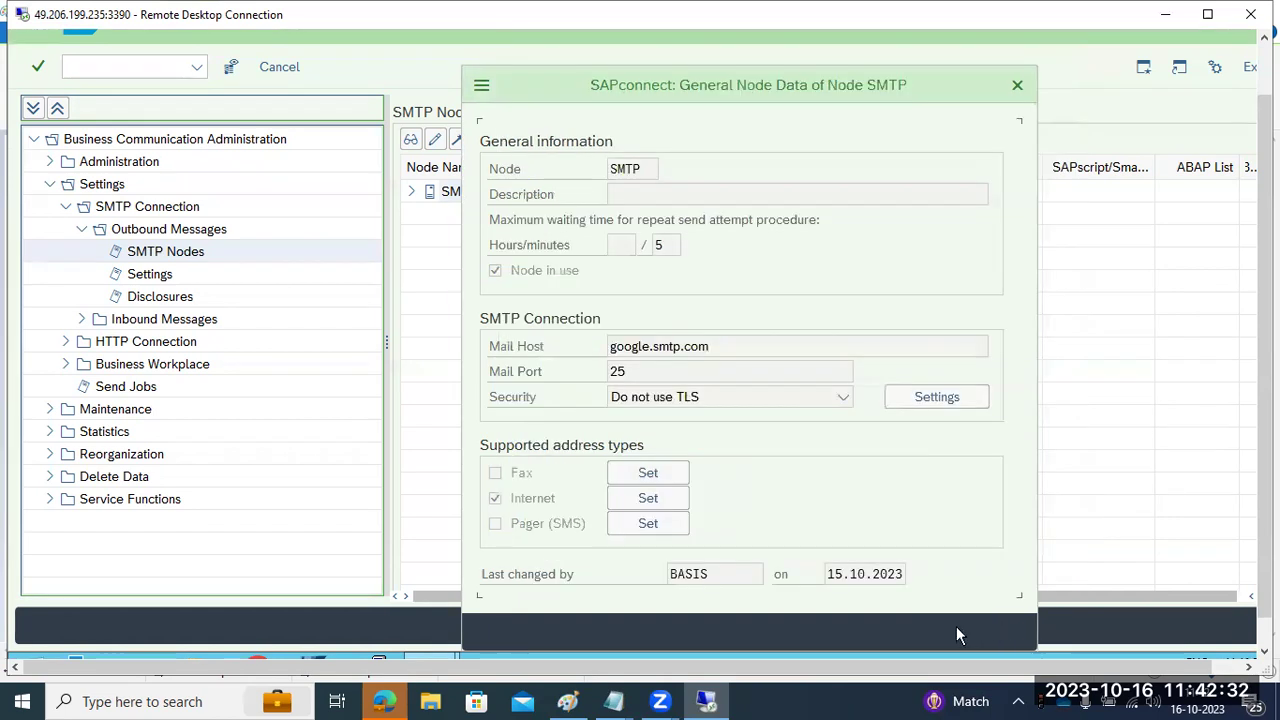
click(928, 630)
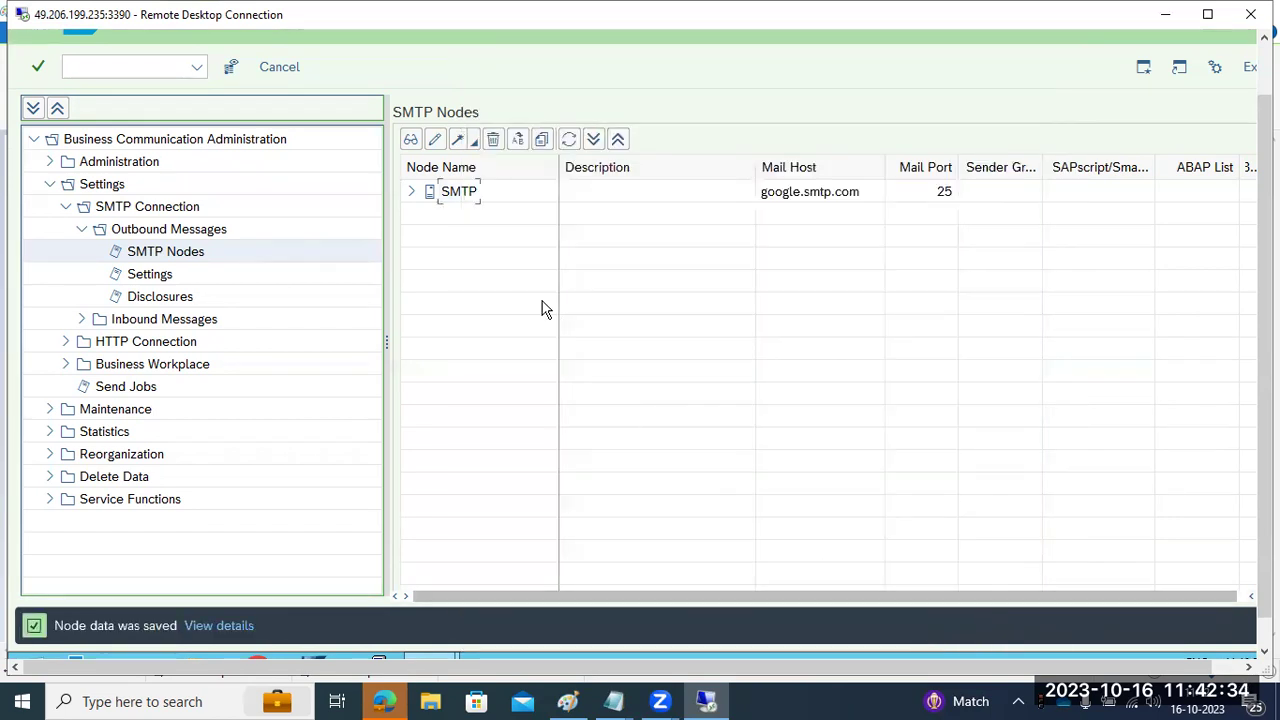
double_click(470, 192)
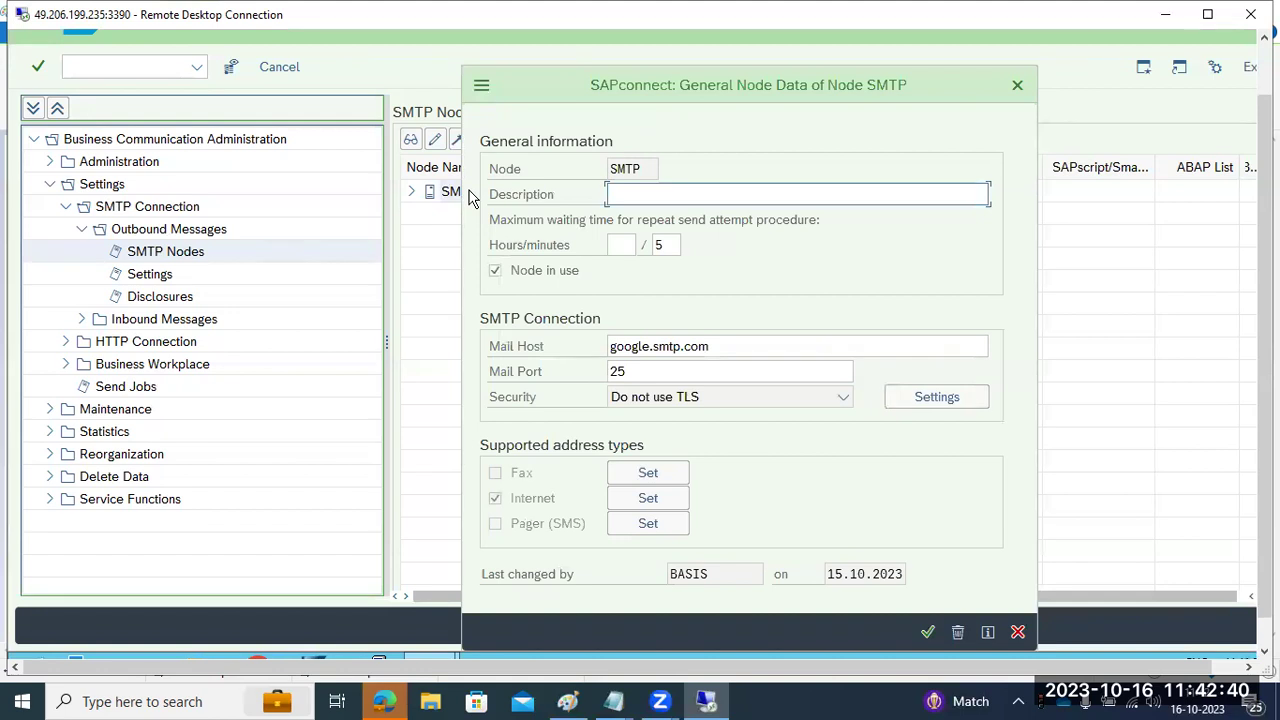
click(648, 498)
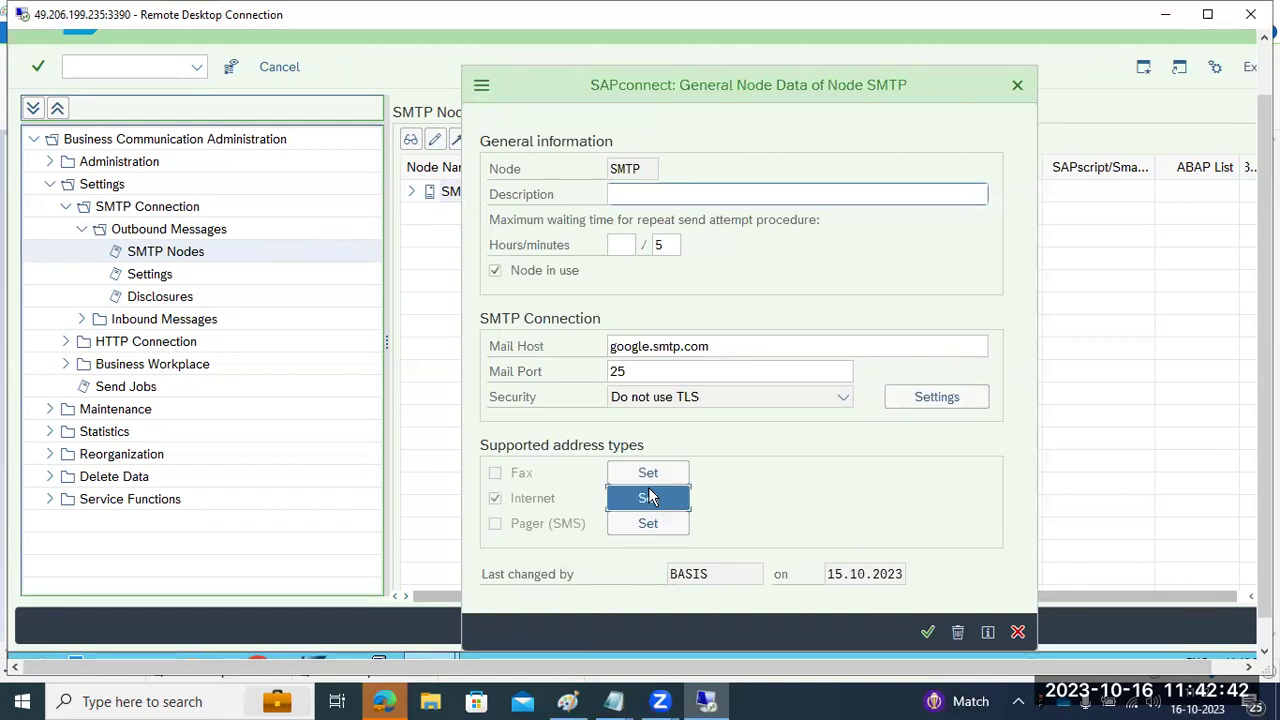
click(1055, 633)
click(1020, 631)
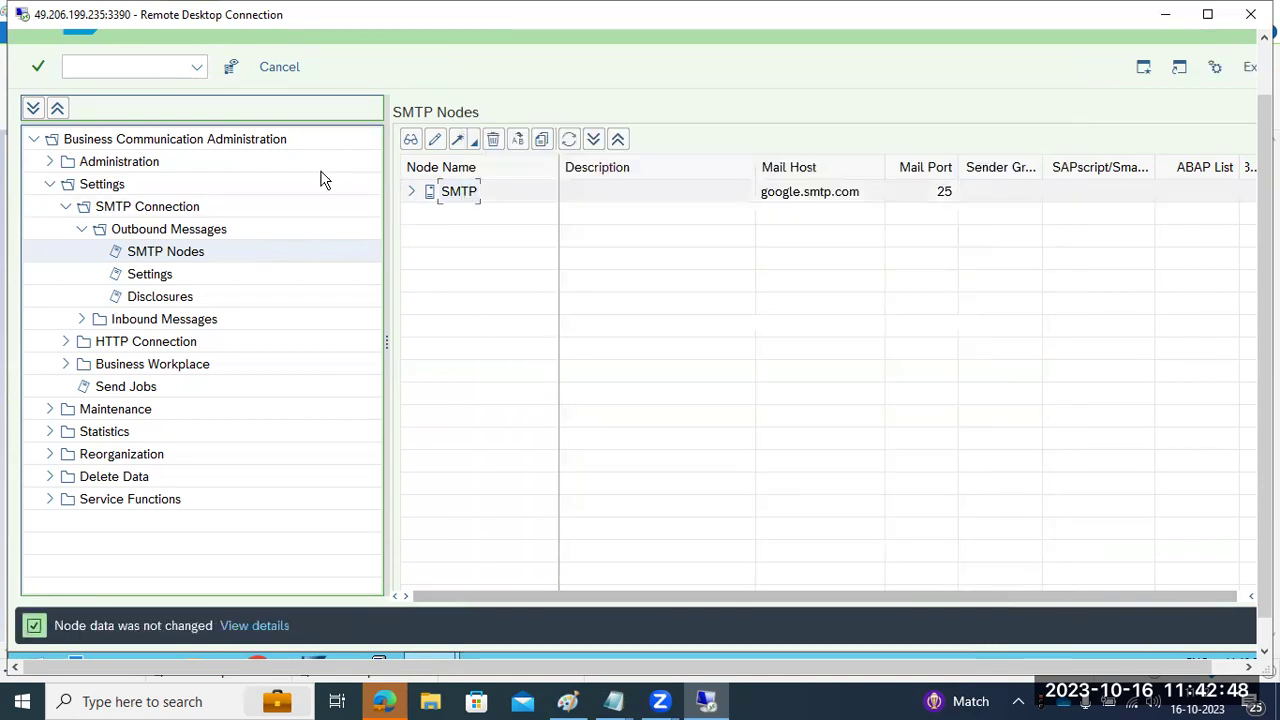
drag(1264, 380, 1264, 320)
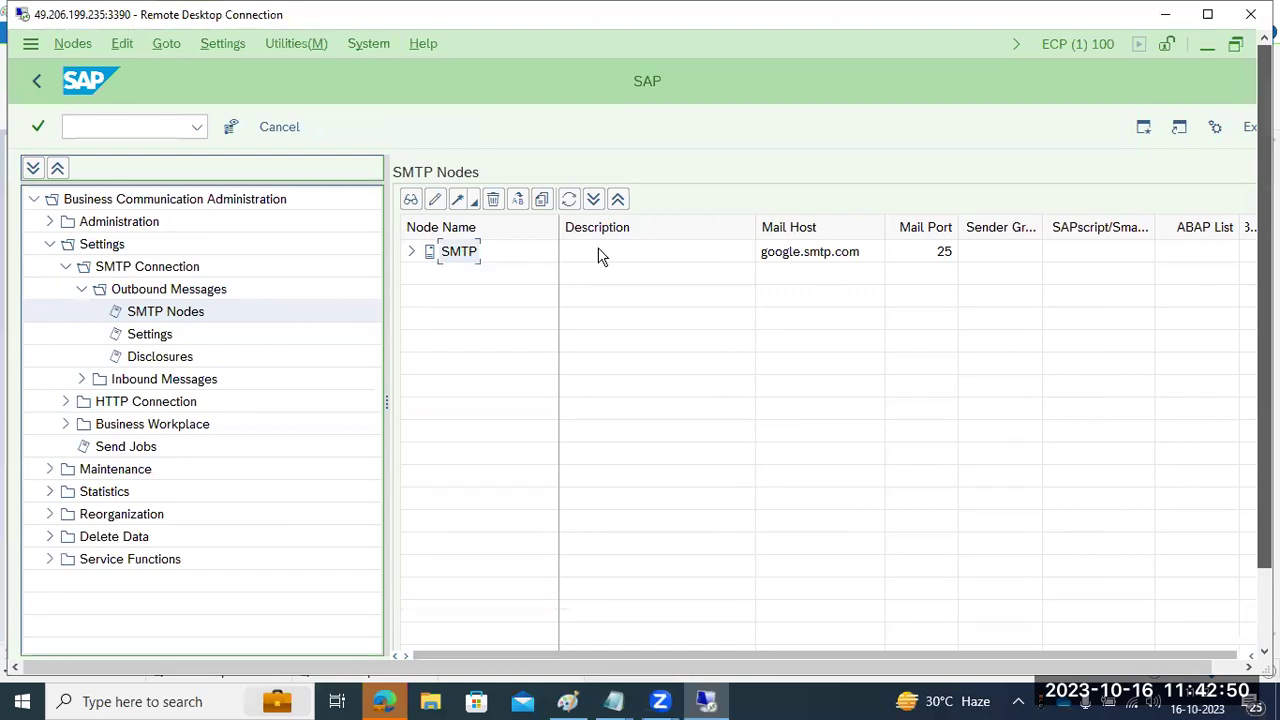
key(alt+m)
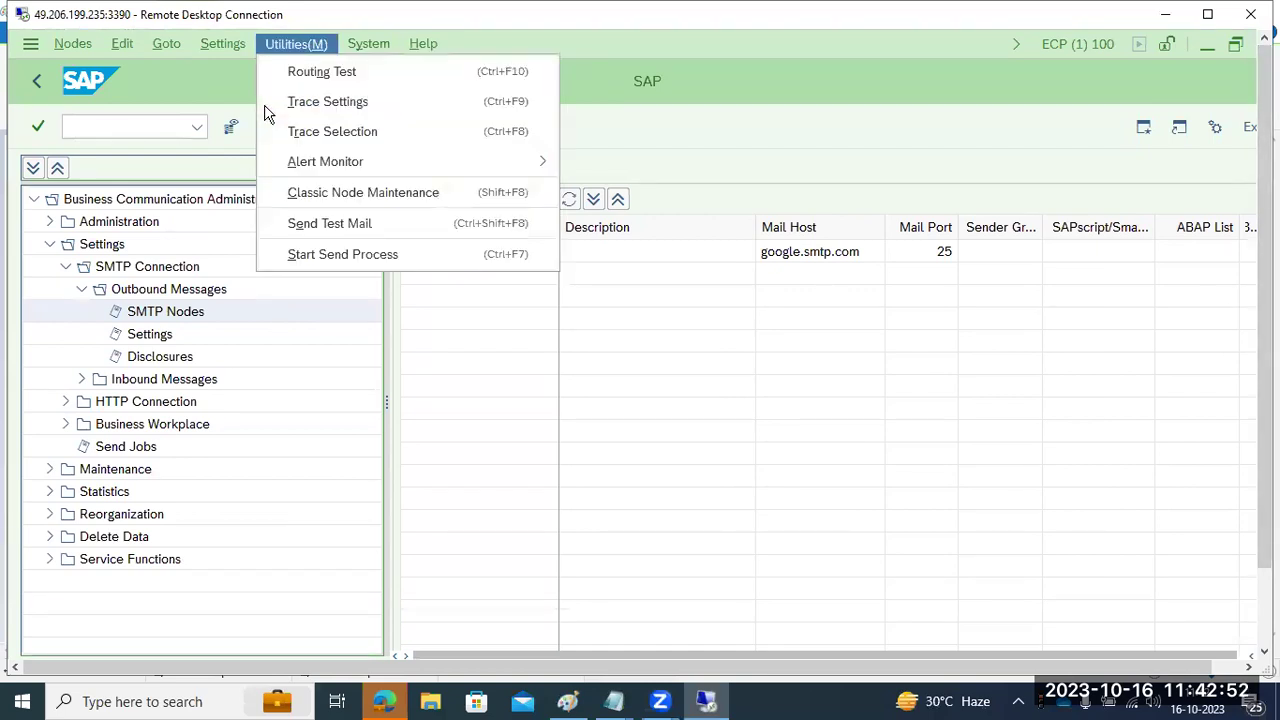
key(Left)
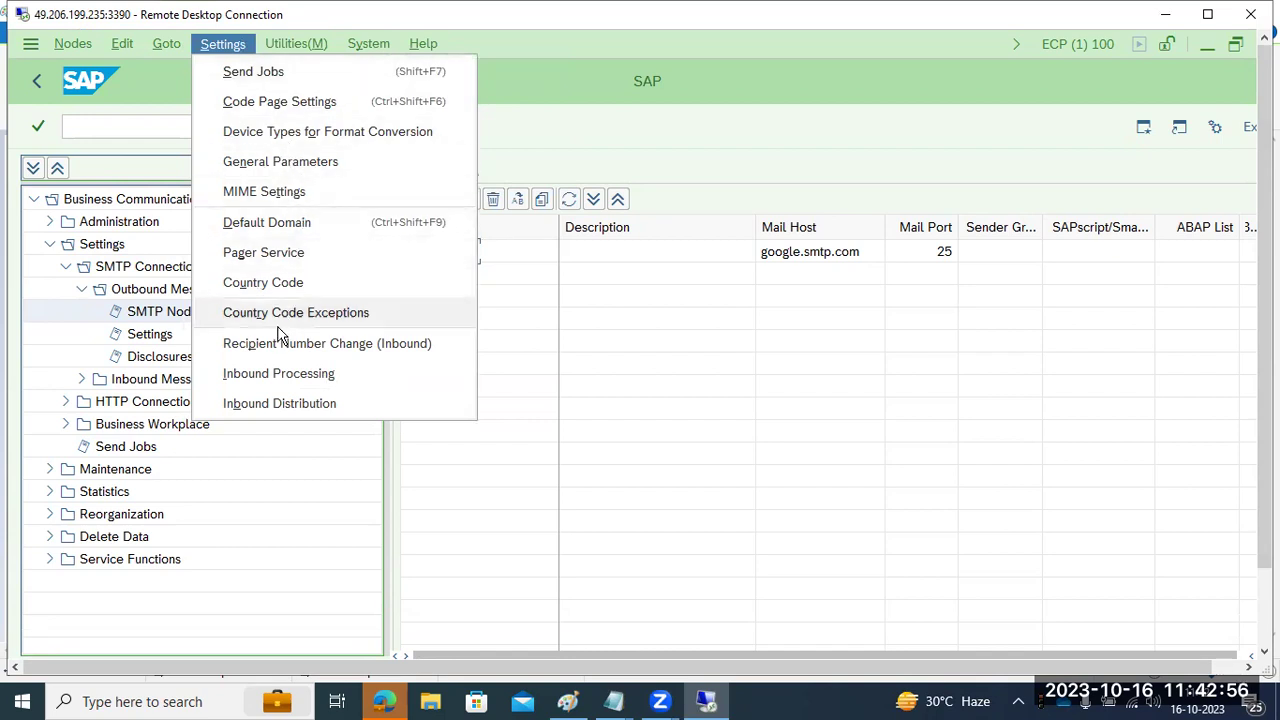
key(Right)
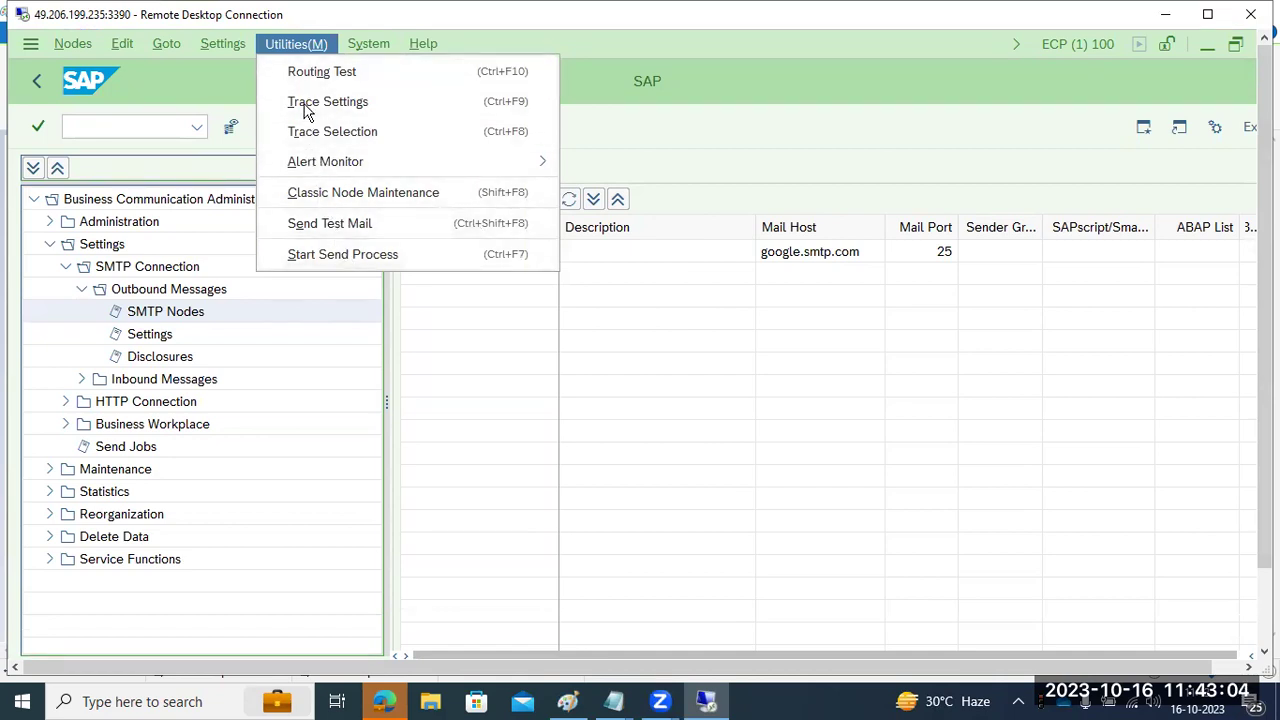
key(Left)
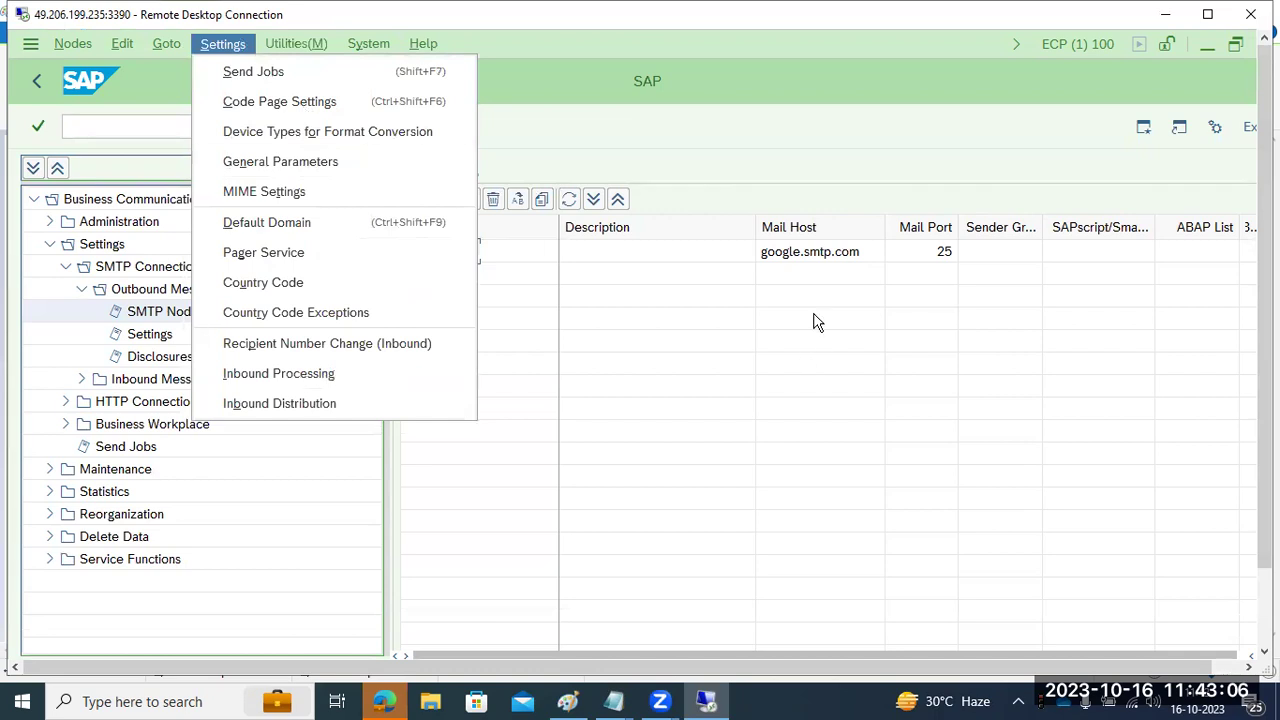
click(812, 258)
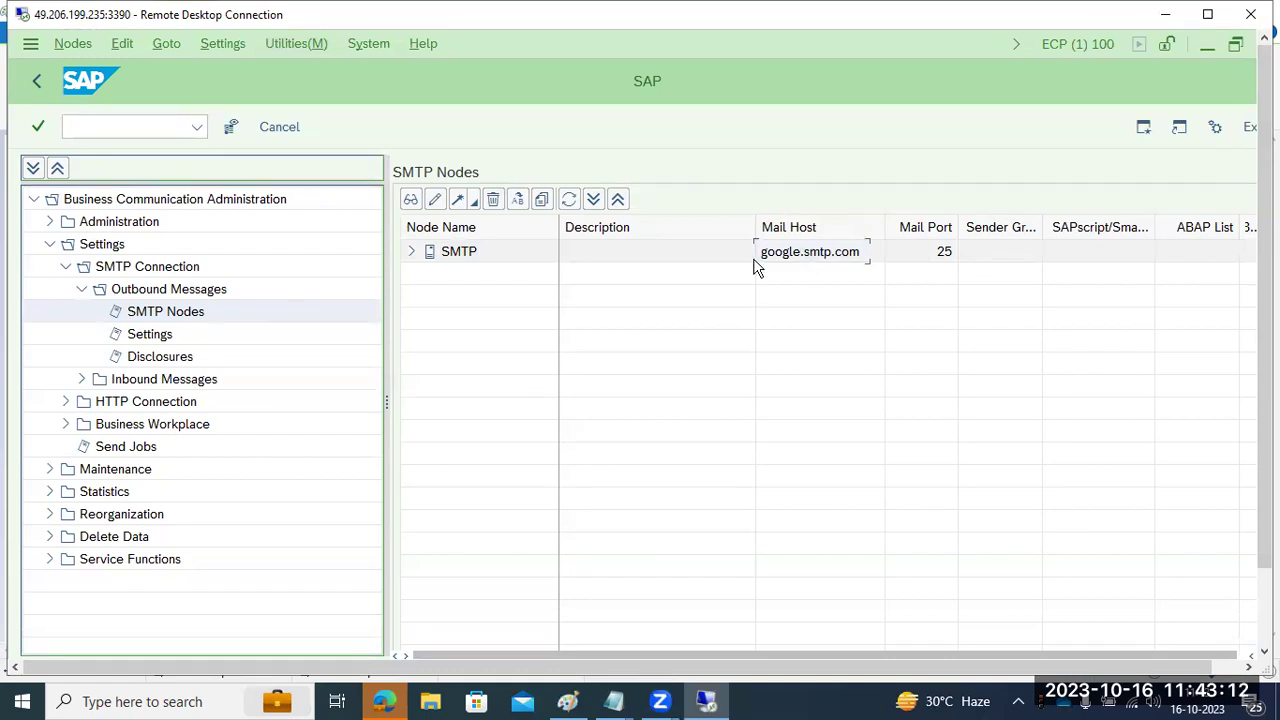
- Expand the SMTP node and reopen its general node data
click(411, 253)
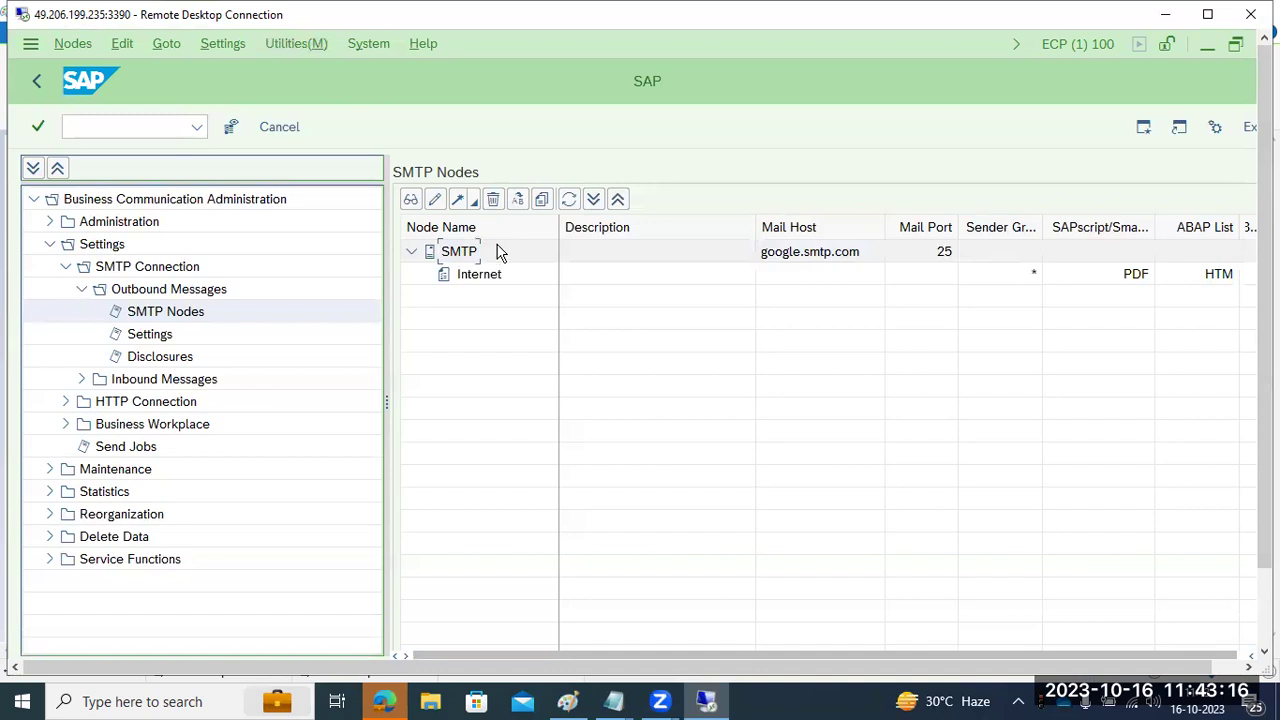
click(620, 257)
double_click(775, 262)
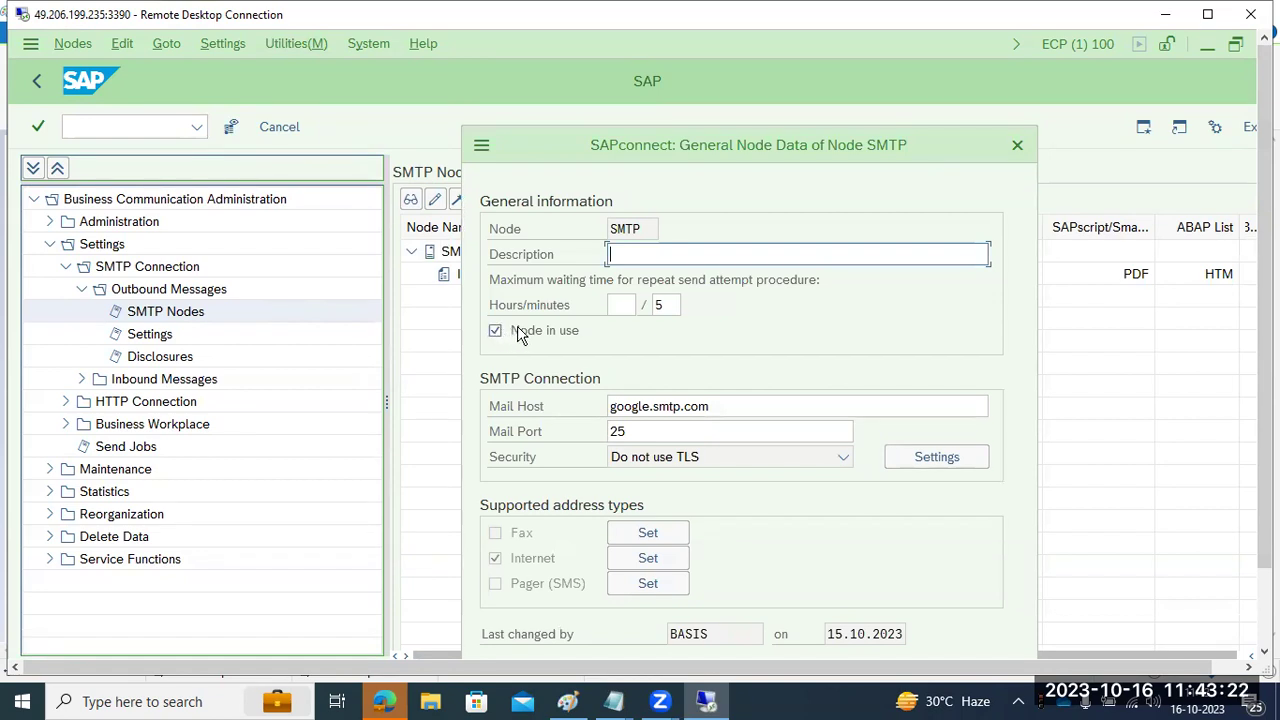
click(658, 562)
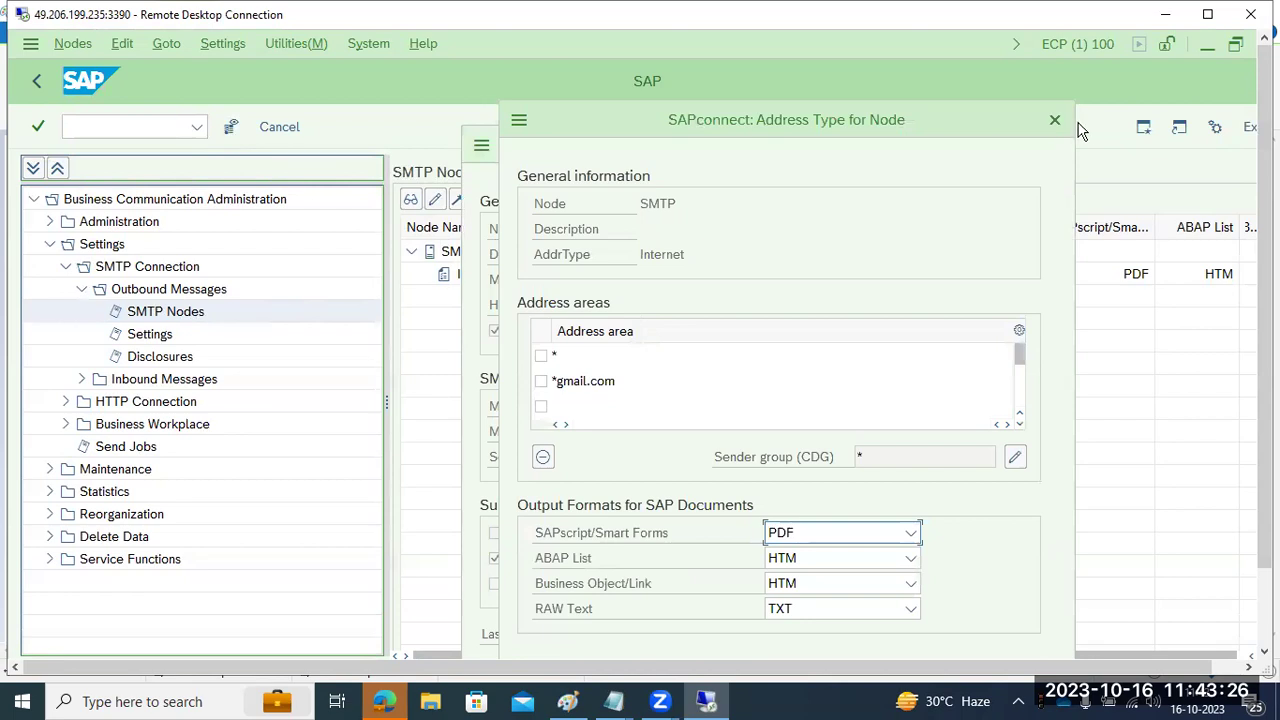
click(1055, 119)
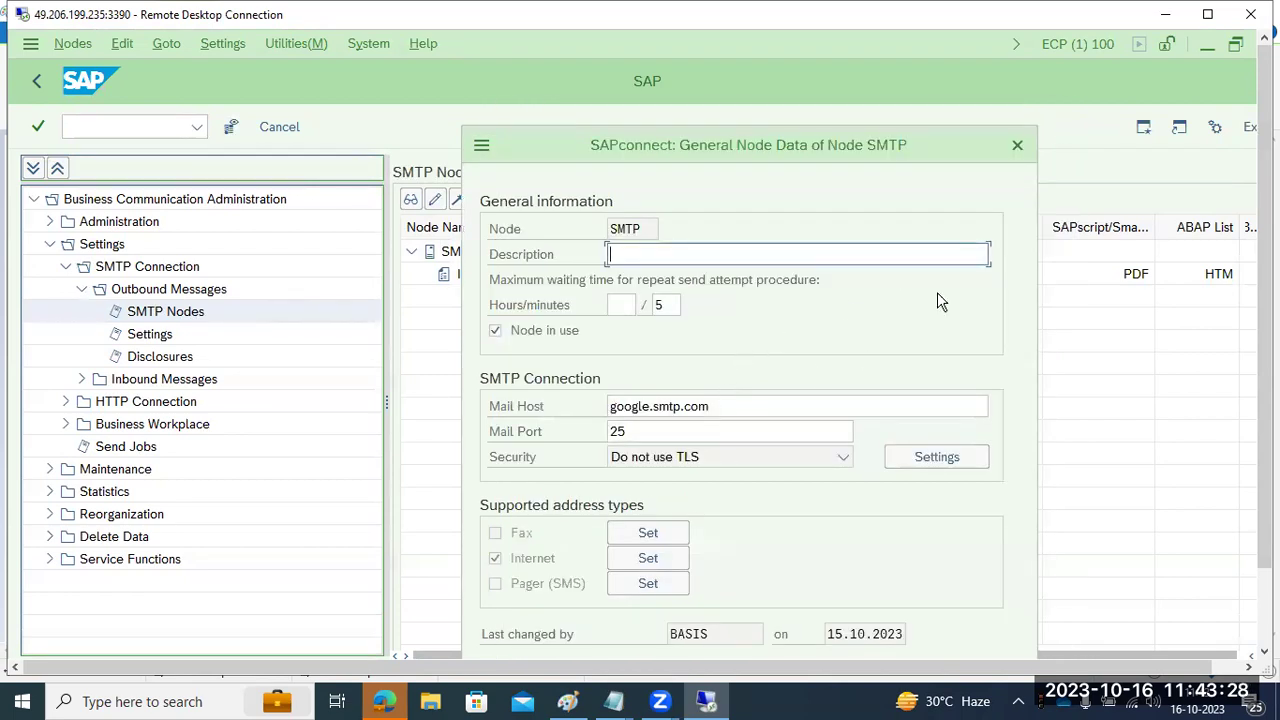
click(1017, 145)
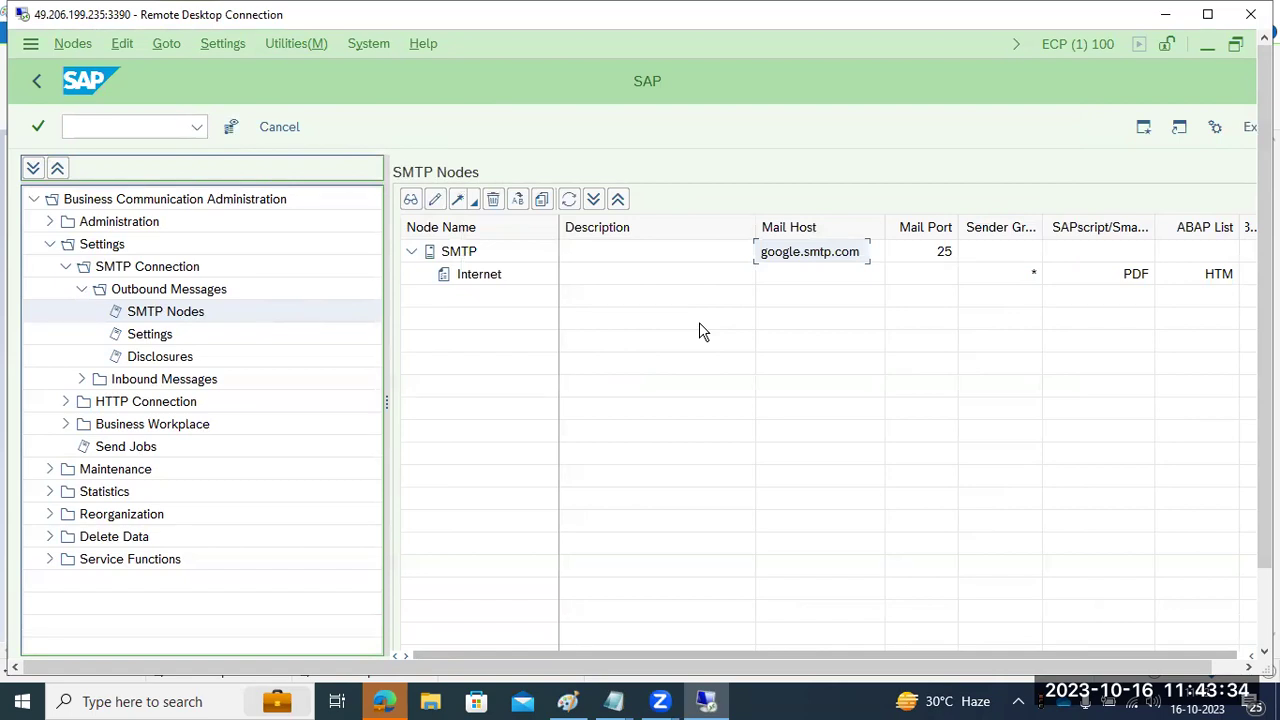
double_click(785, 256)
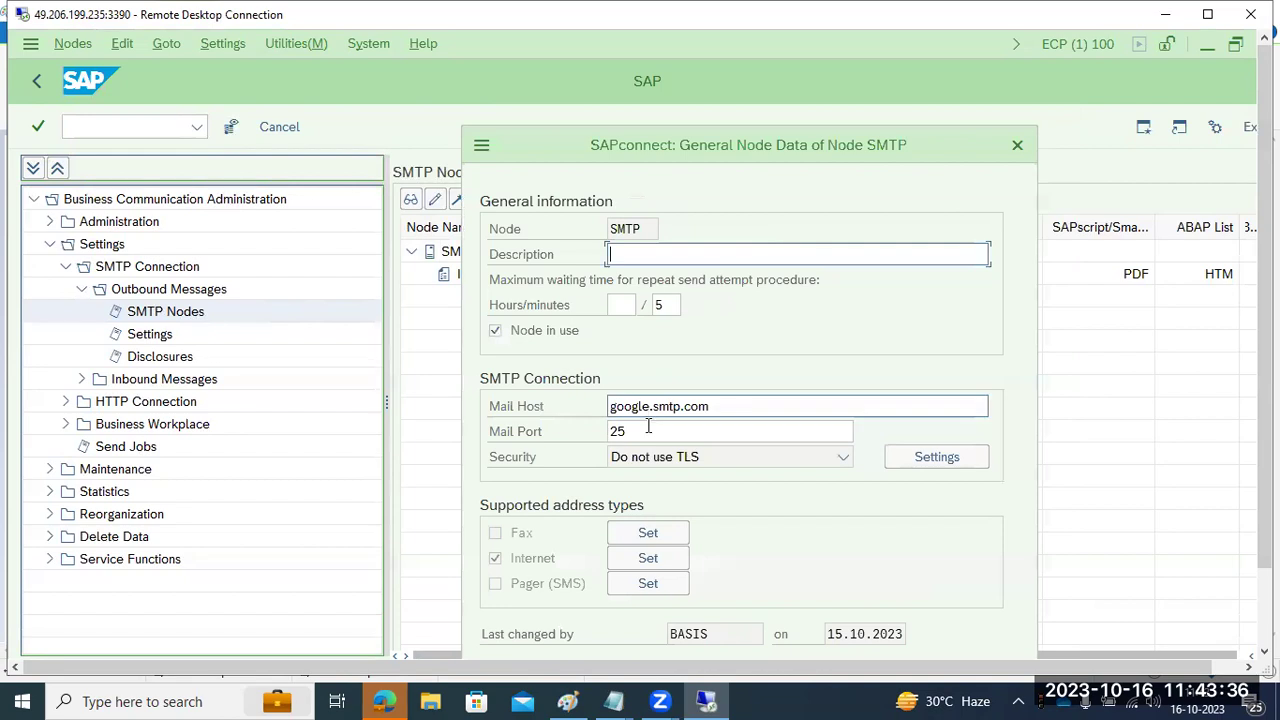
- Remove the * catch-all address area, add *.mycompany.com, and accept the Internet address areas
click(669, 562)
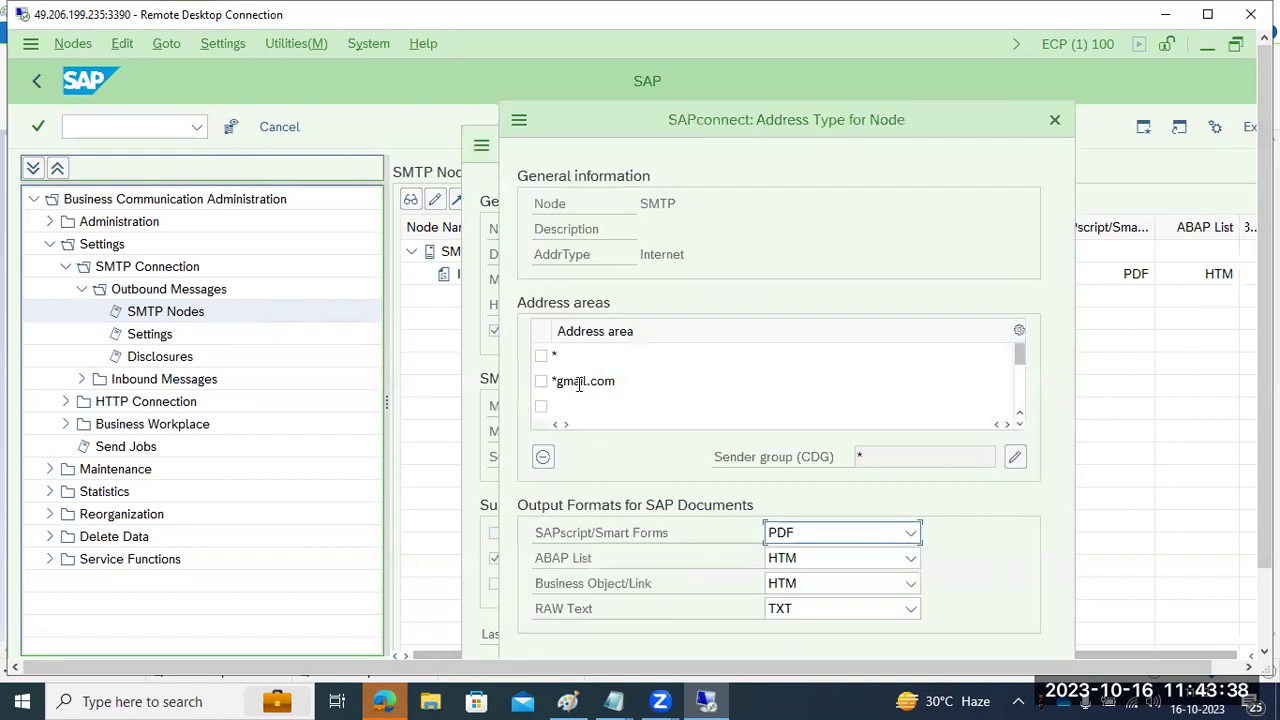
click(557, 352)
key(BackSpace)
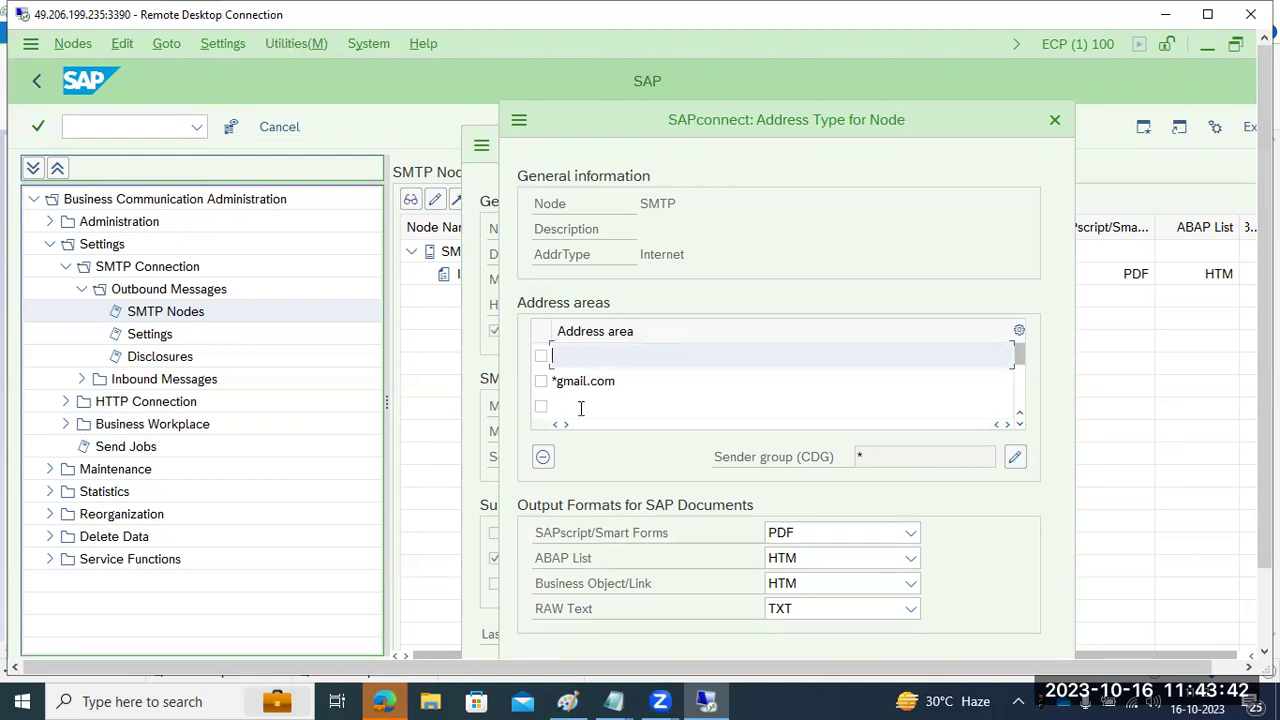
click(576, 406)
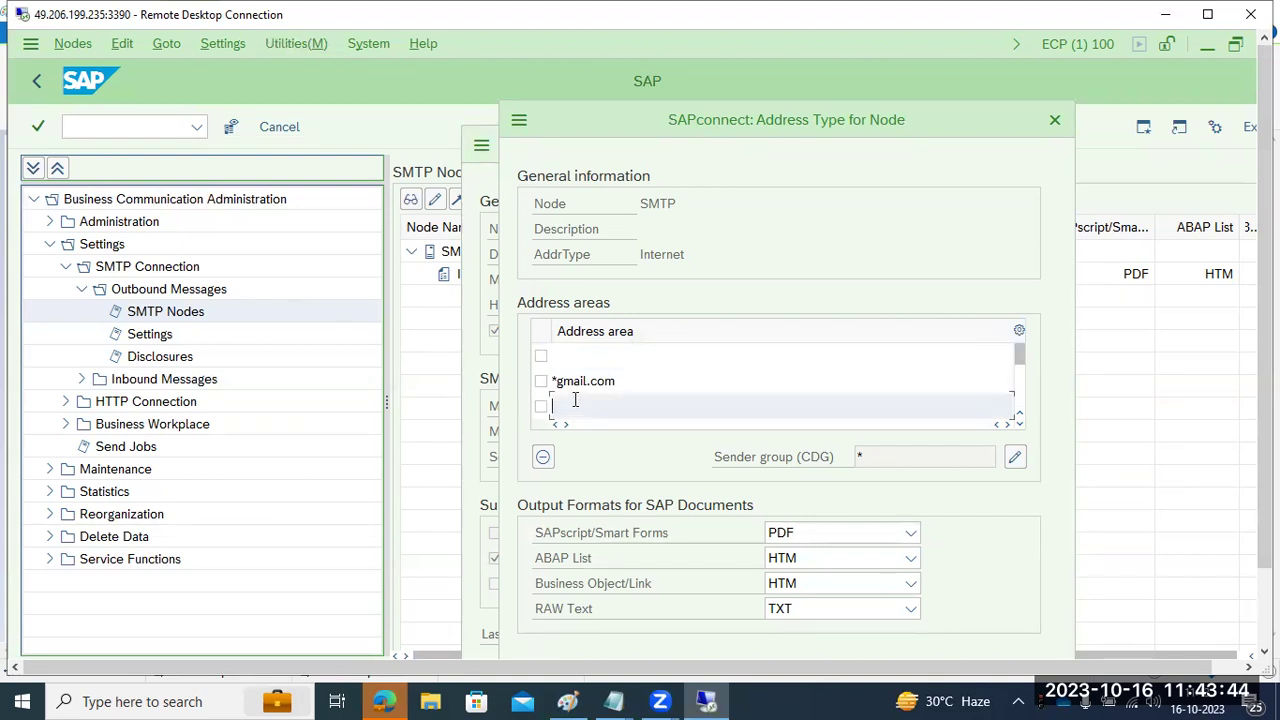
text(.mycompany.com)
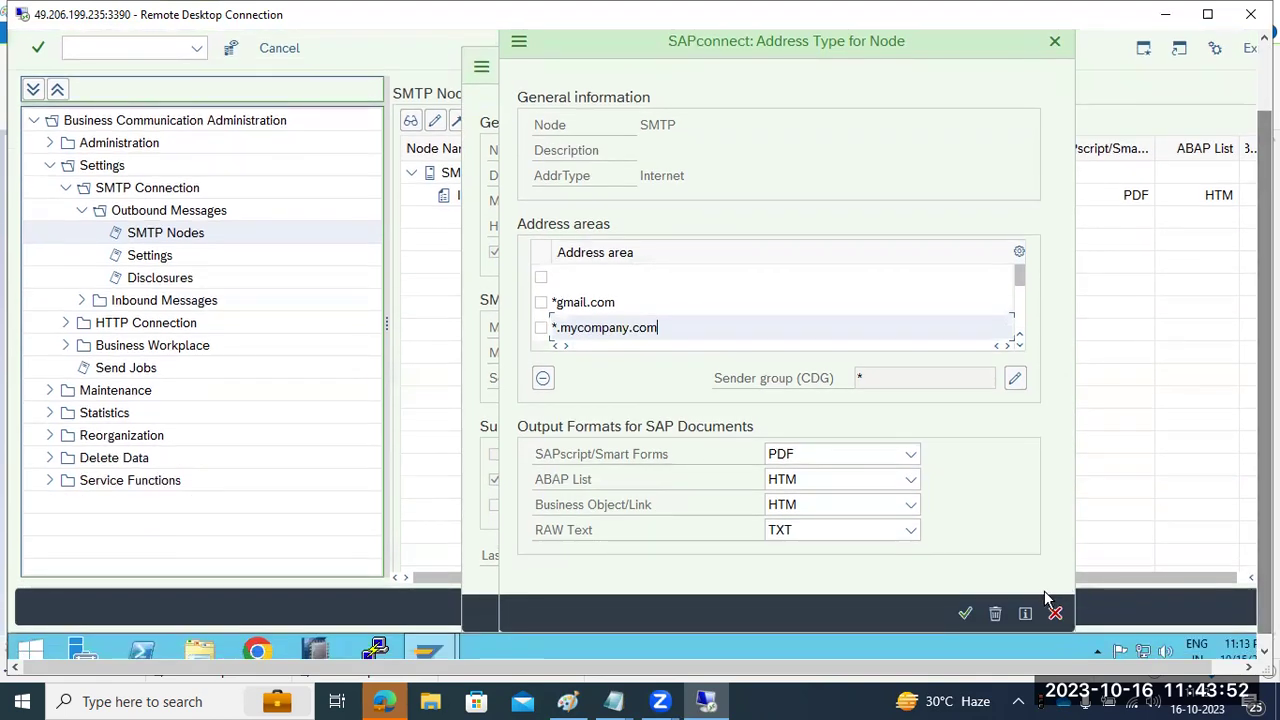
click(956, 617)
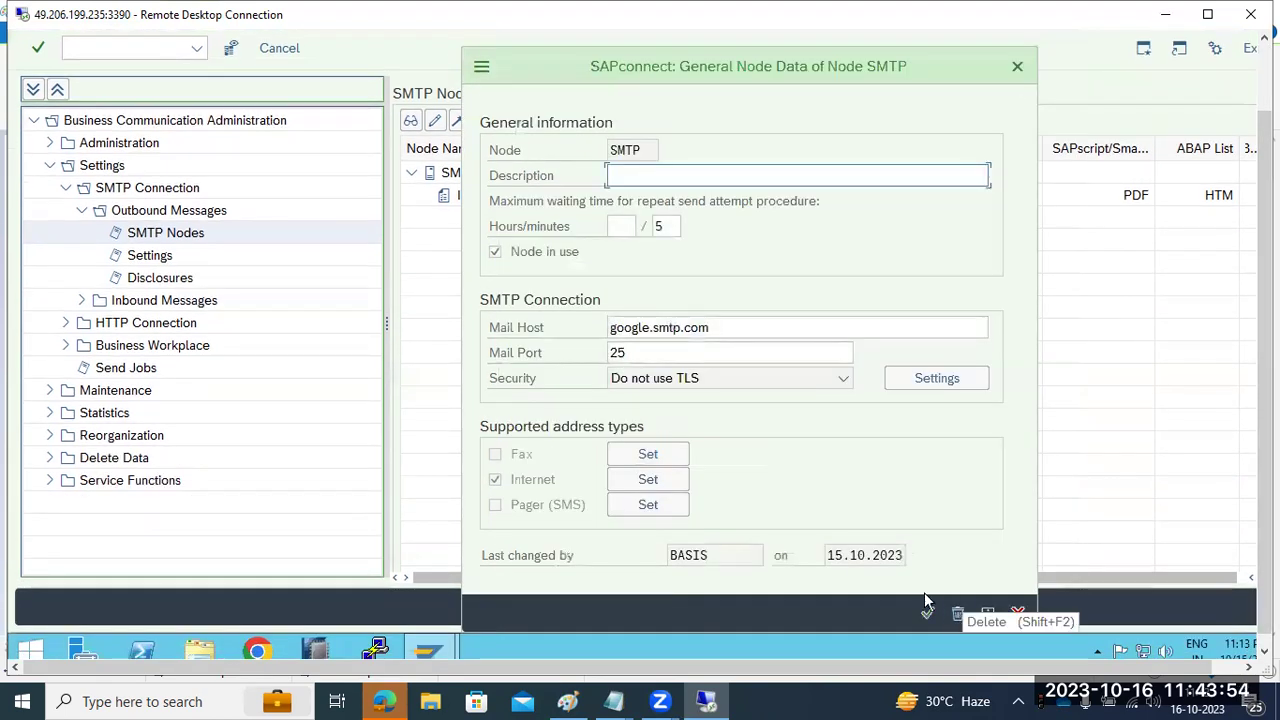
- Save the SMTP node data, then reopen its Internet address areas to verify and close both dialogs
click(922, 608)
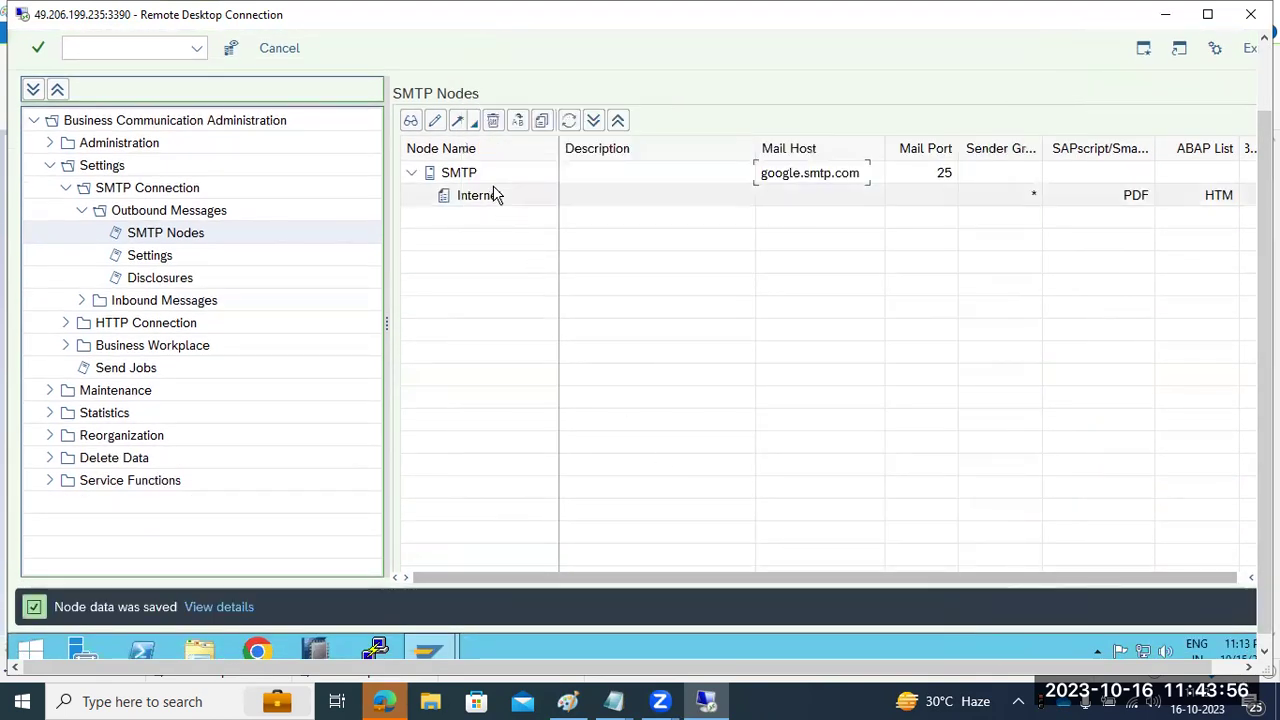
double_click(772, 171)
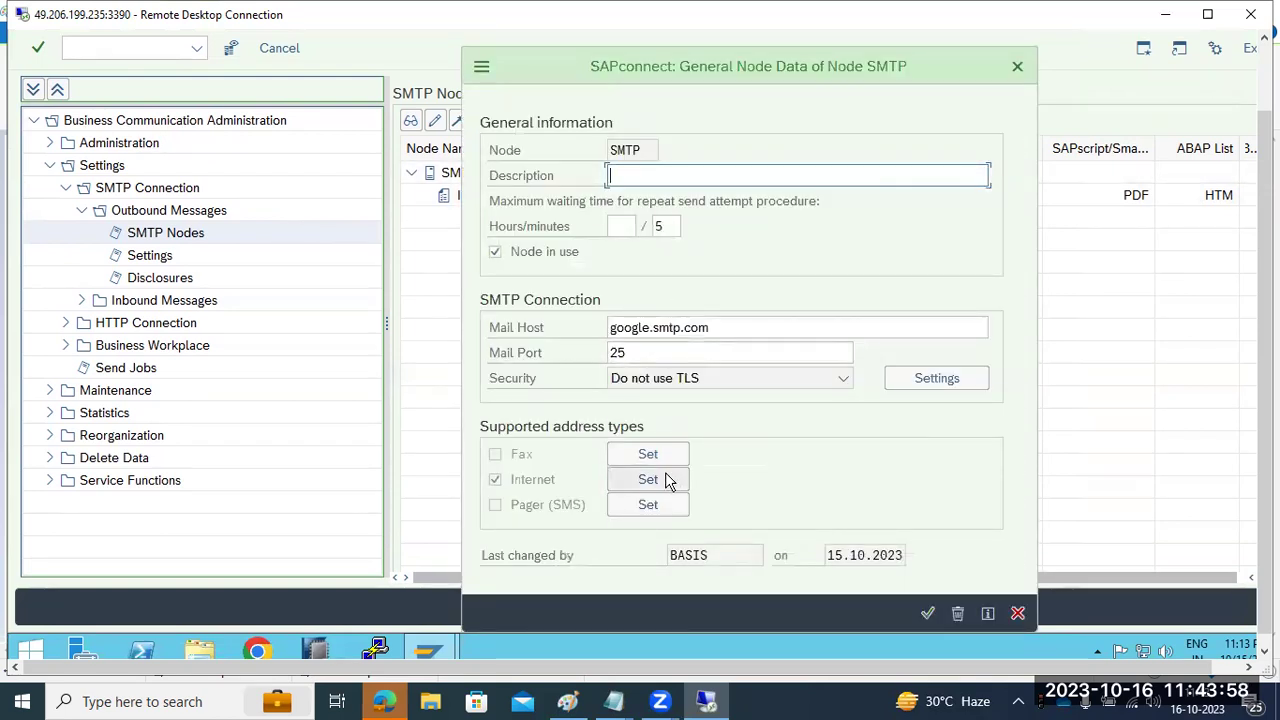
click(664, 476)
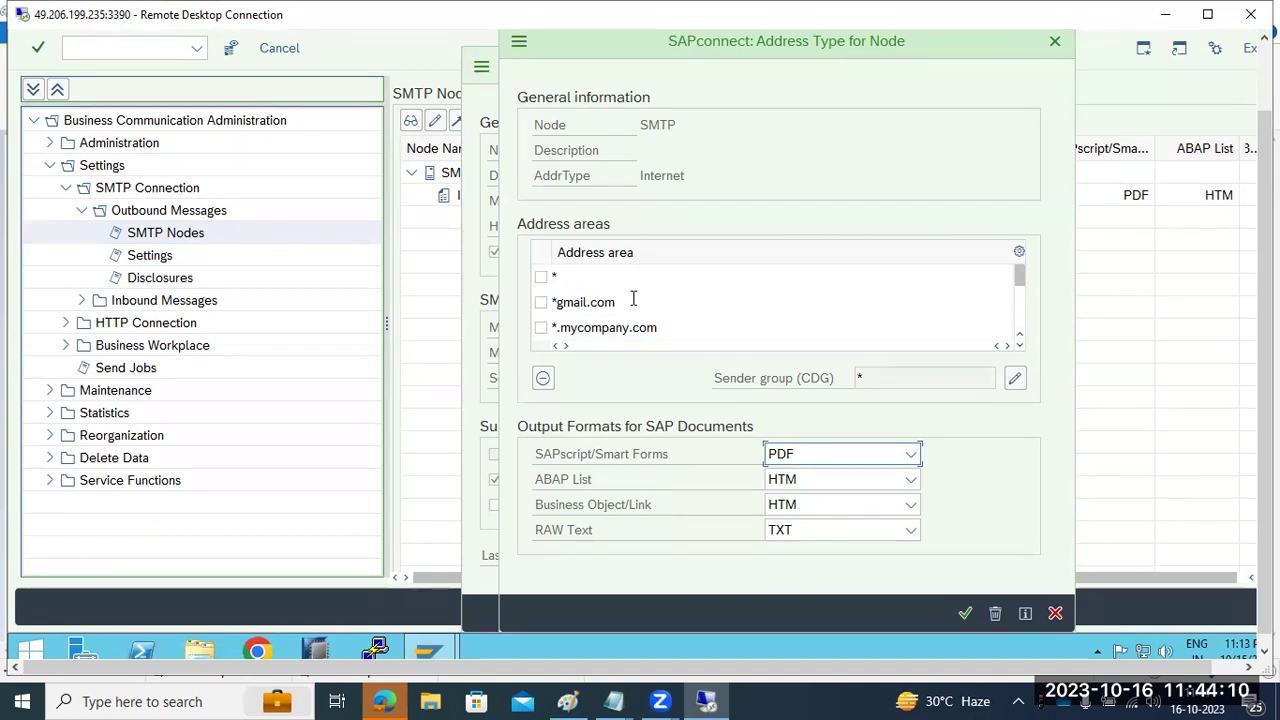
click(1054, 613)
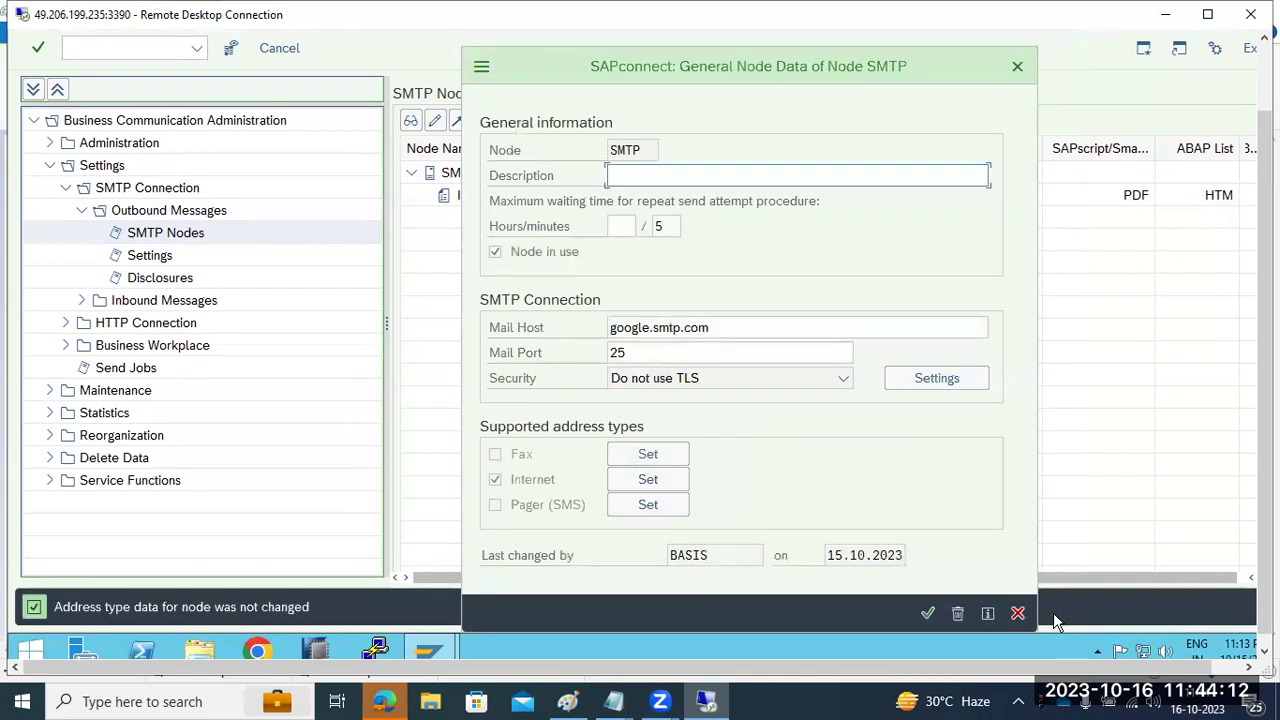
click(928, 613)
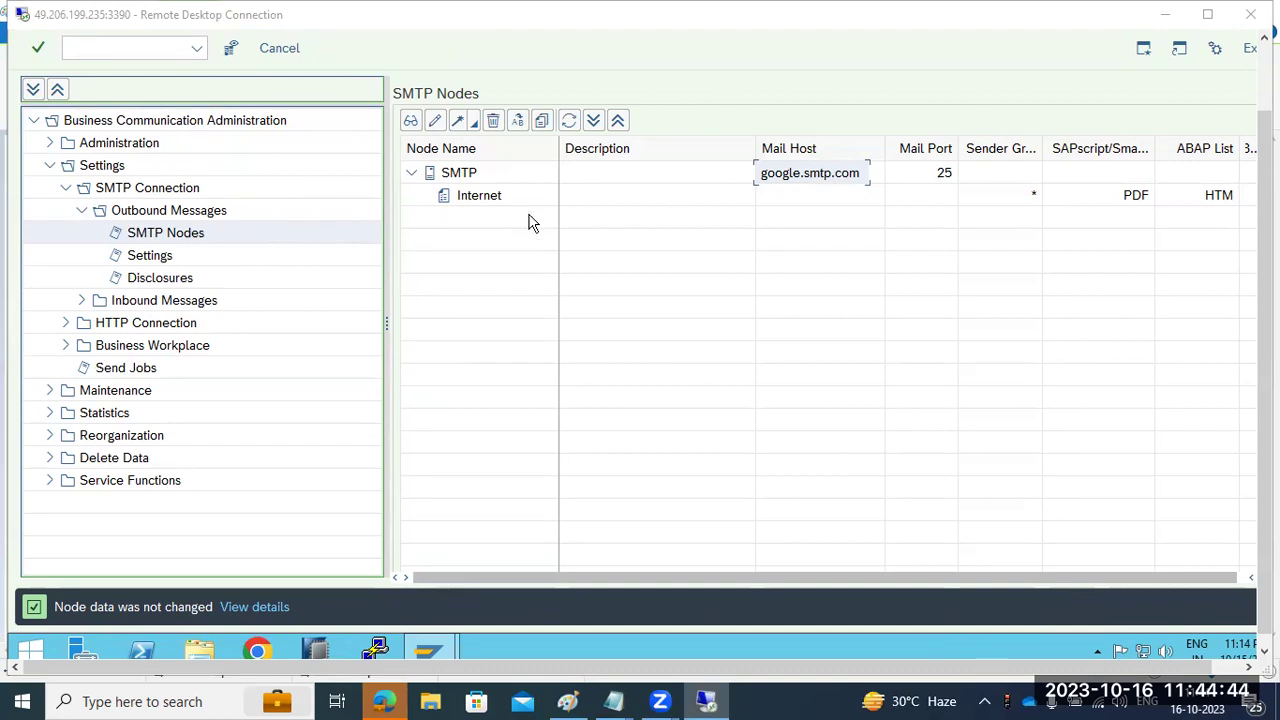
click(467, 174)
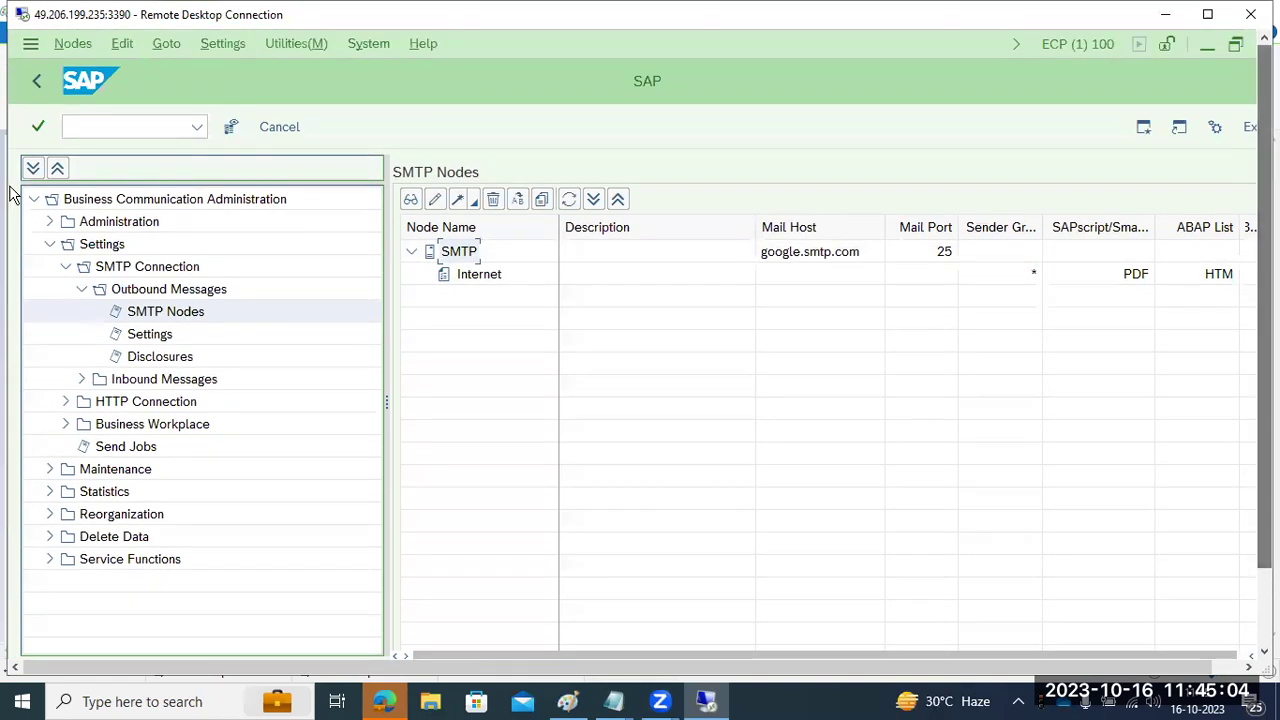
- Open the SOST send requests list with /nsost and dismiss the browser security warning
click(135, 124)
text(/nsost)
key(Return)
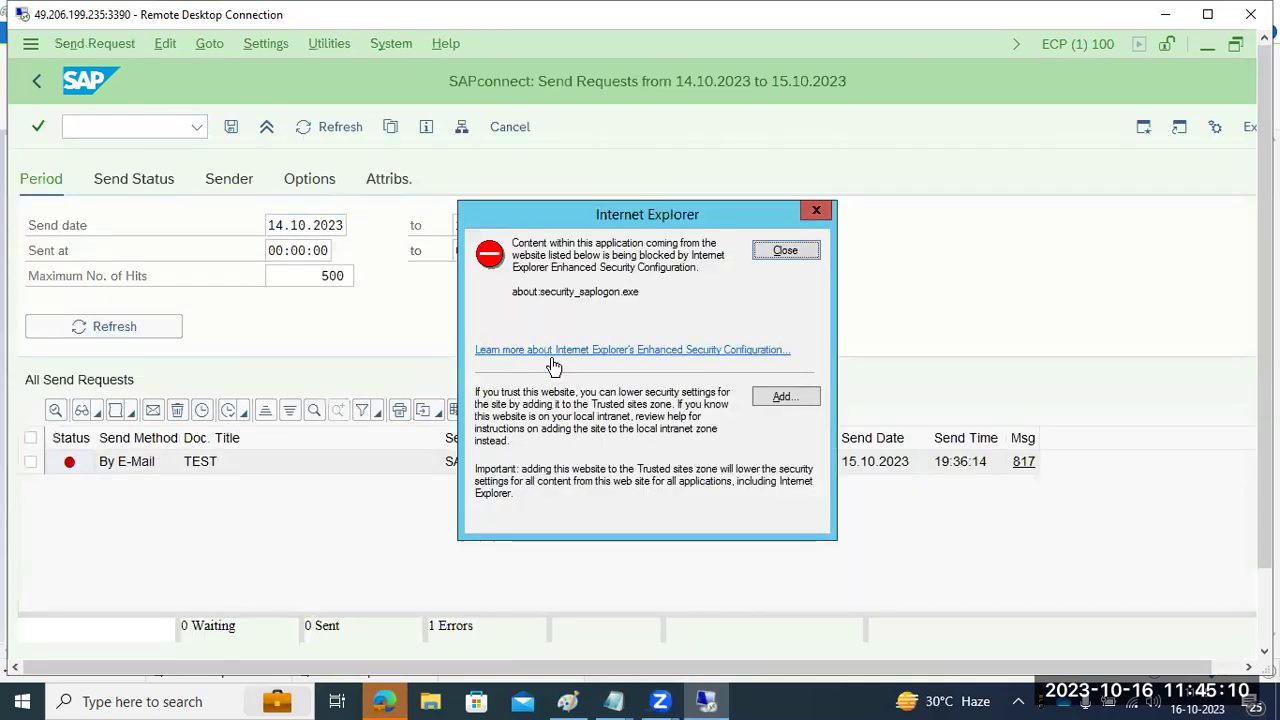
click(788, 257)
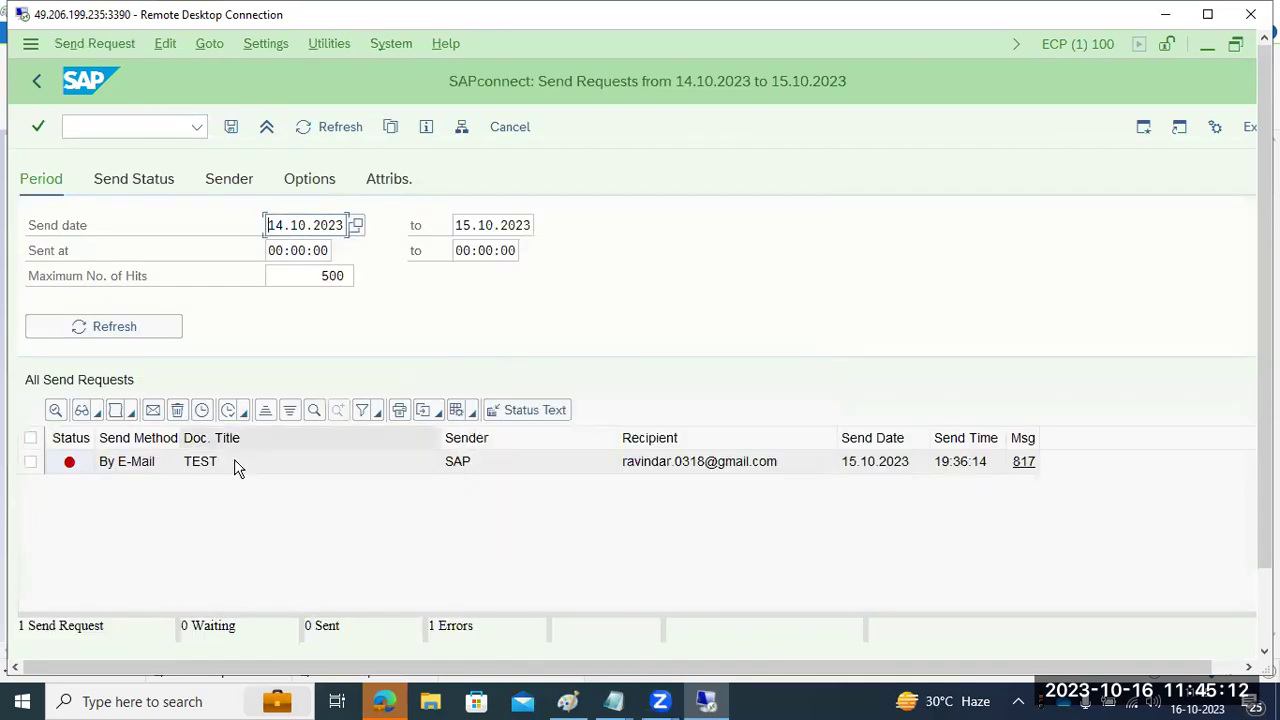
- Select all send requests, restart sending the failed TEST request, and leave the list
click(30, 438)
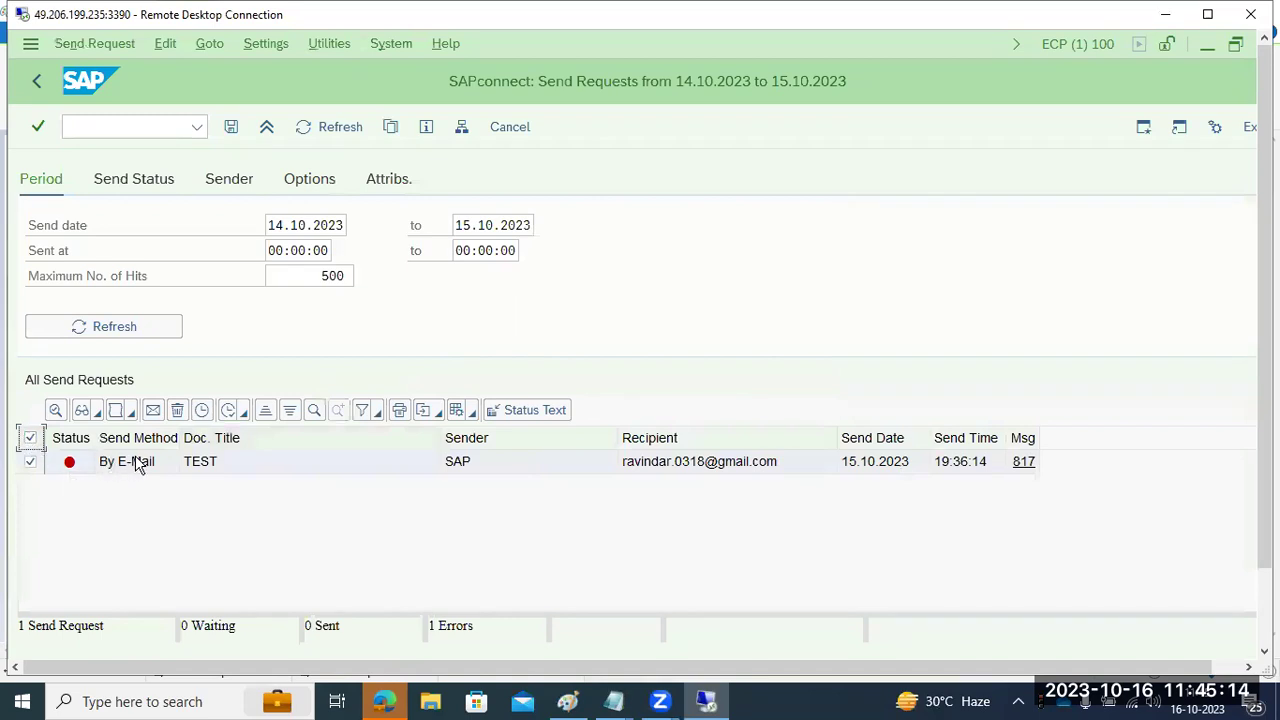
click(240, 415)
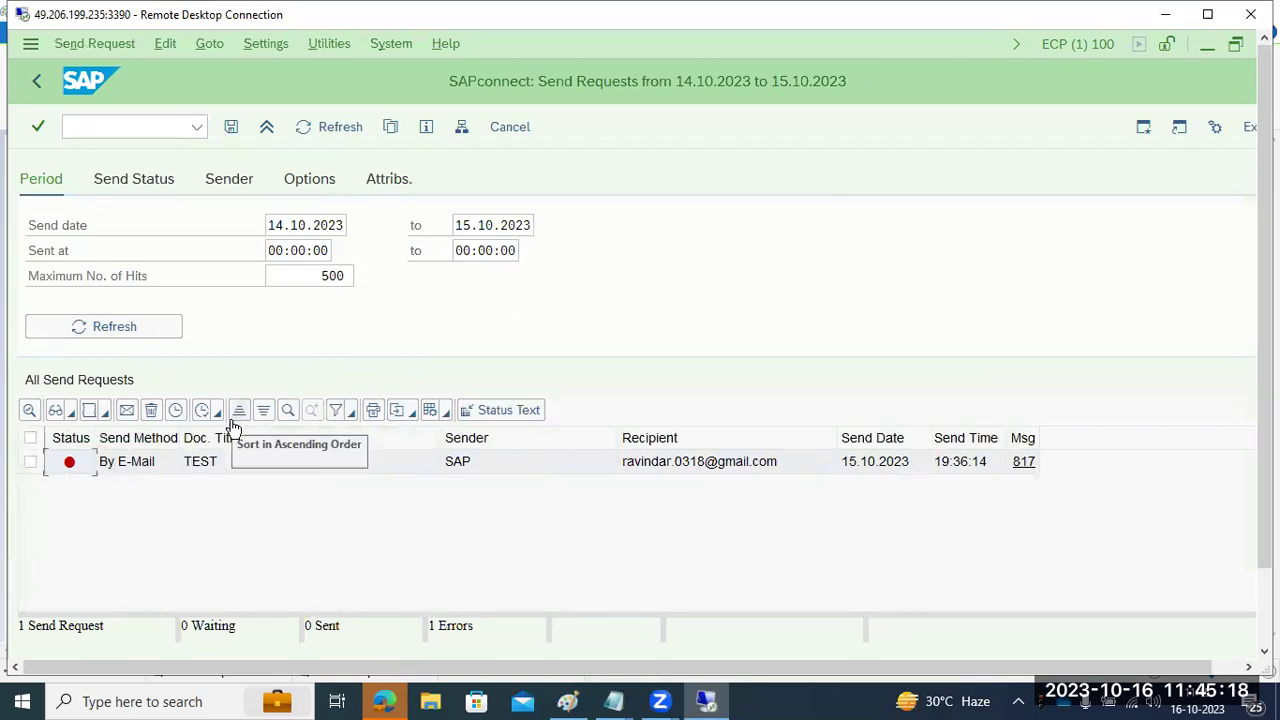
click(173, 416)
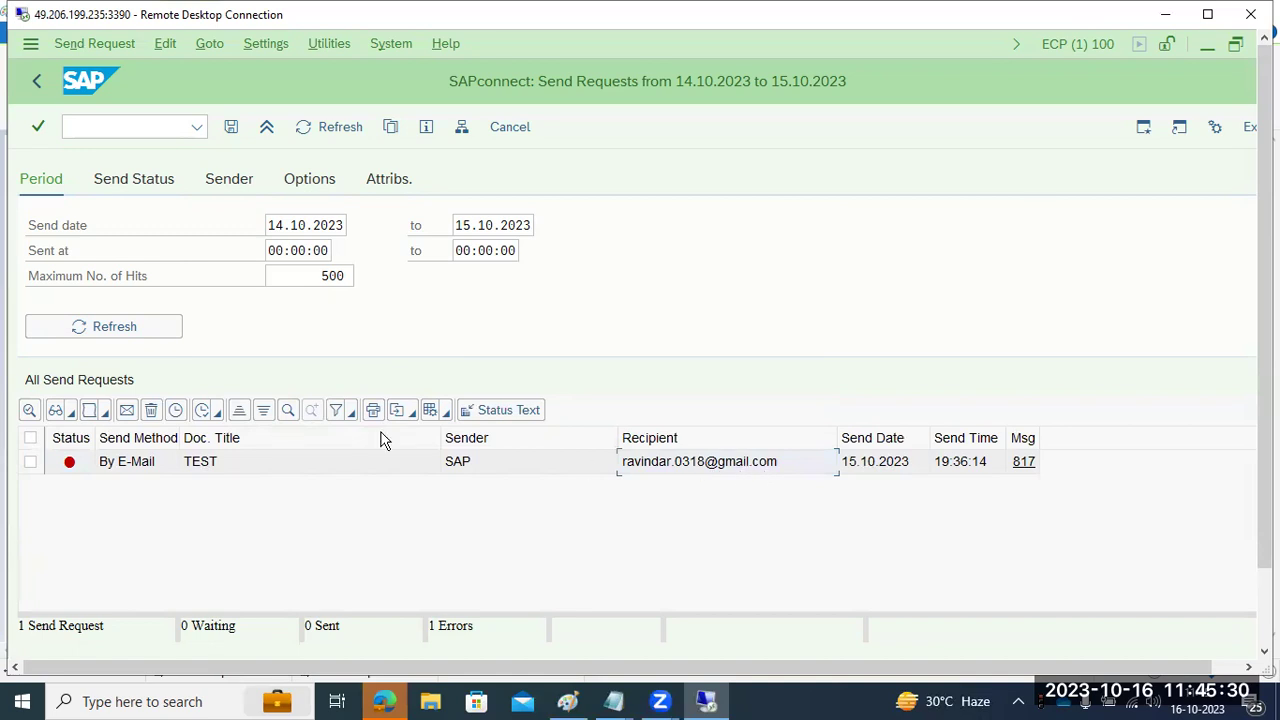
click(38, 82)
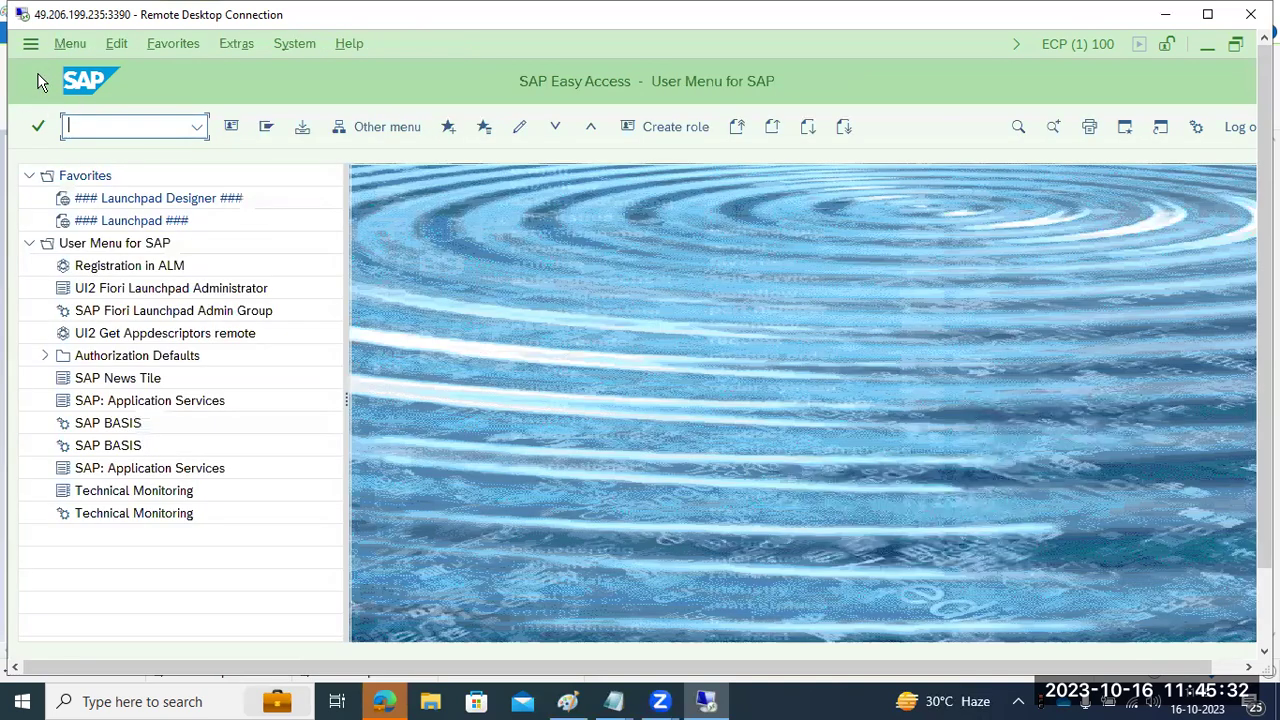
- Run SCOT, check the SMTP node's mail host google.smtp.com, and return to Easy Access
text(sco)
key(Return)
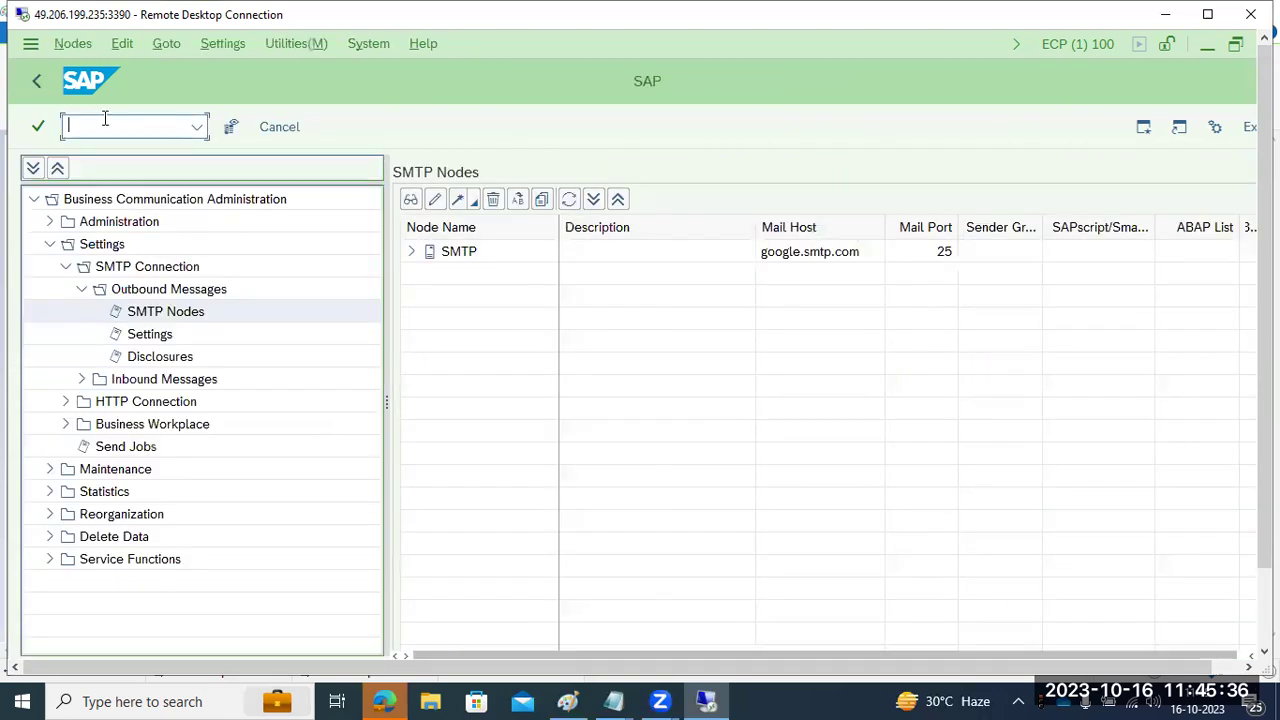
click(816, 260)
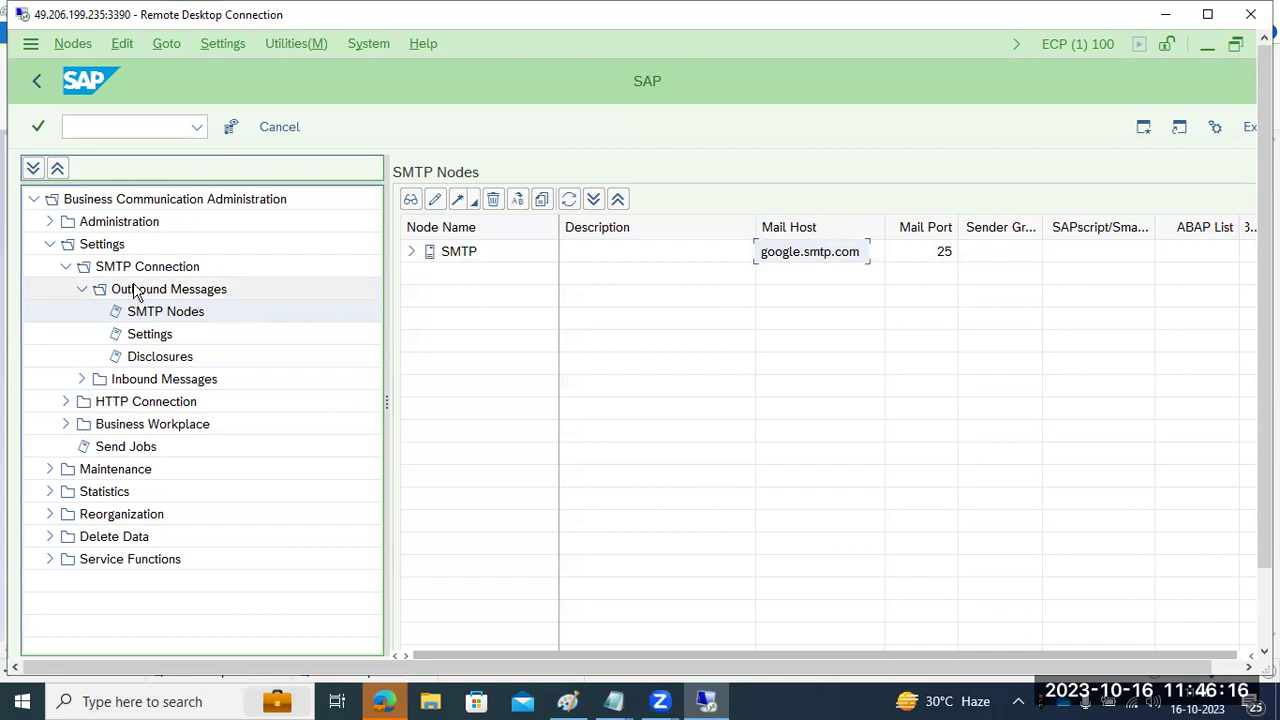
click(38, 80)
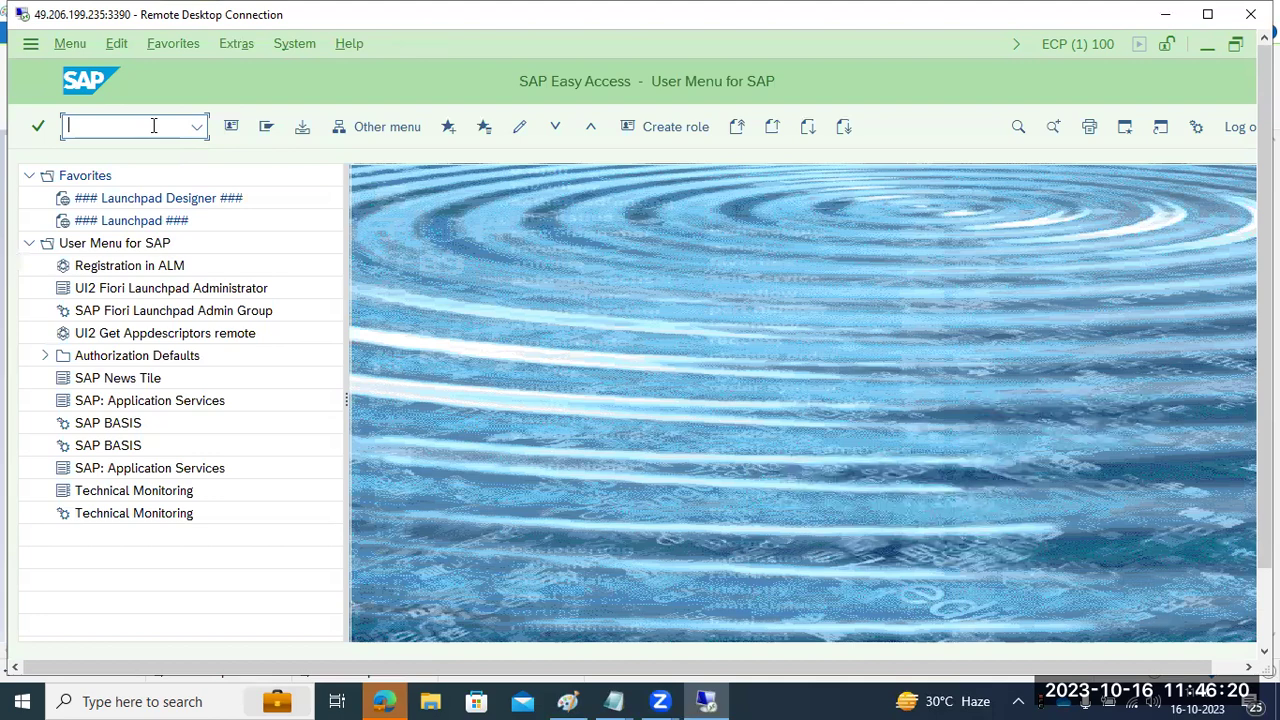
- Run SCOT again and open, then close, the SMTP node's general data
text(c)
text(cot)
key(Return)
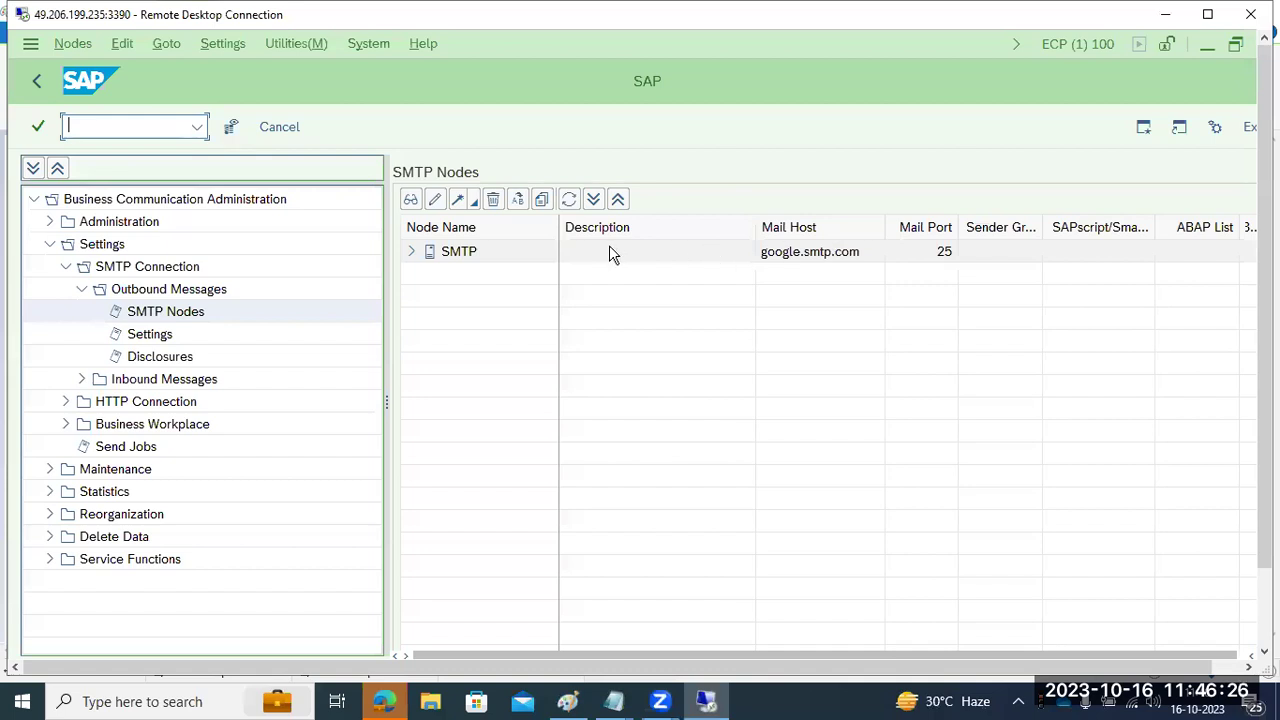
double_click(464, 251)
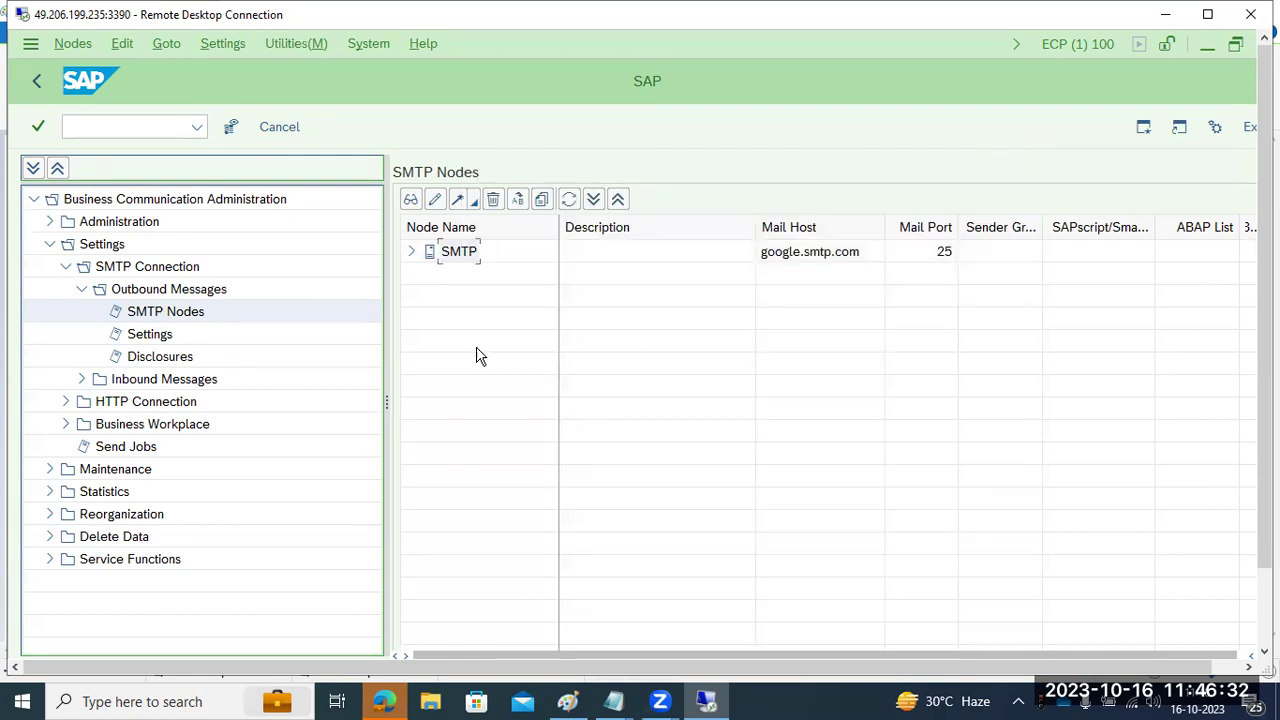
click(767, 251)
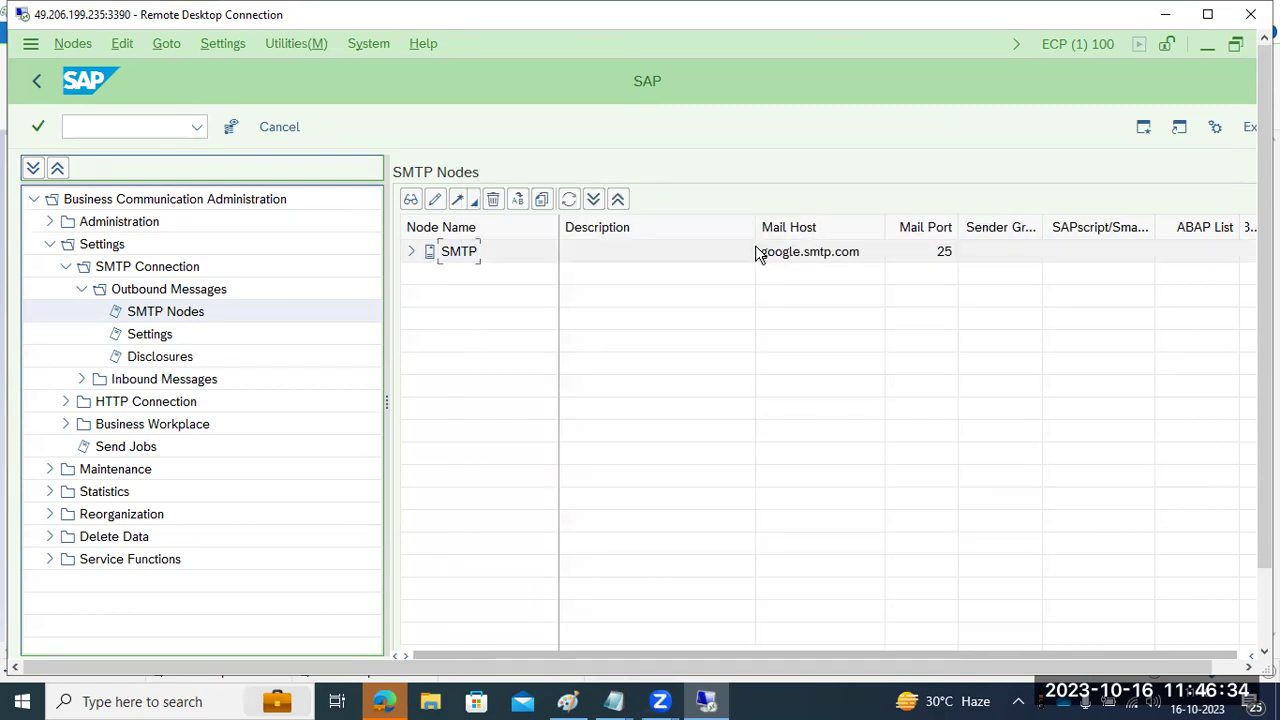